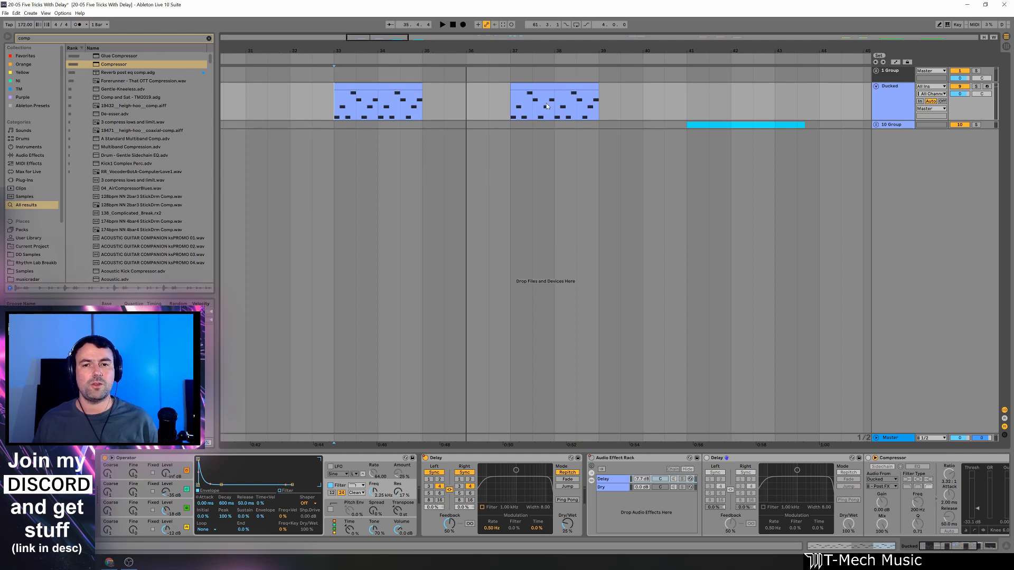
Play the Ducked track from the start of its second clip at bar 37 to hear the existing ducked delay rack.
left_click_drag(553, 52, 503, 55)
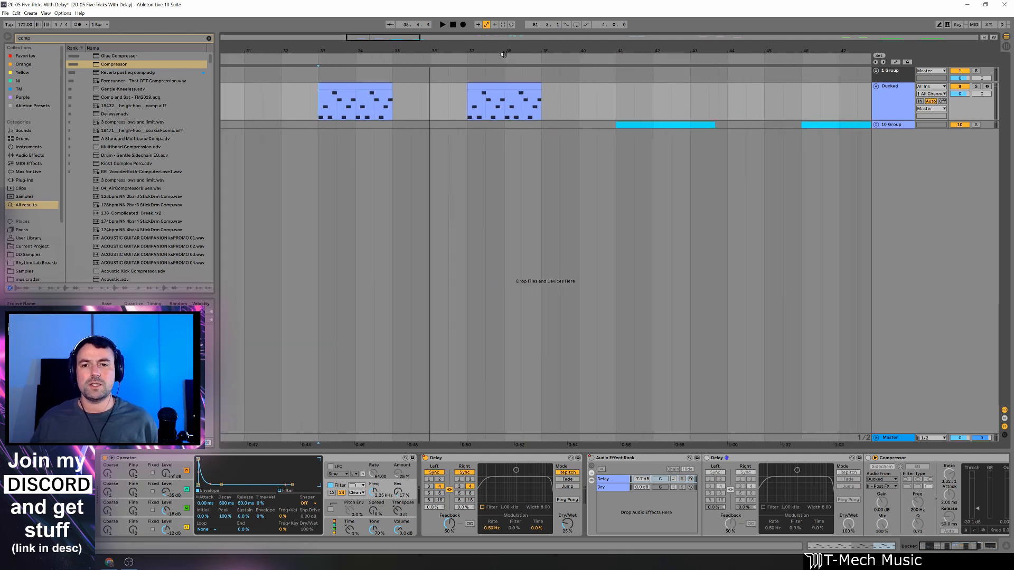
left_click(466, 113)
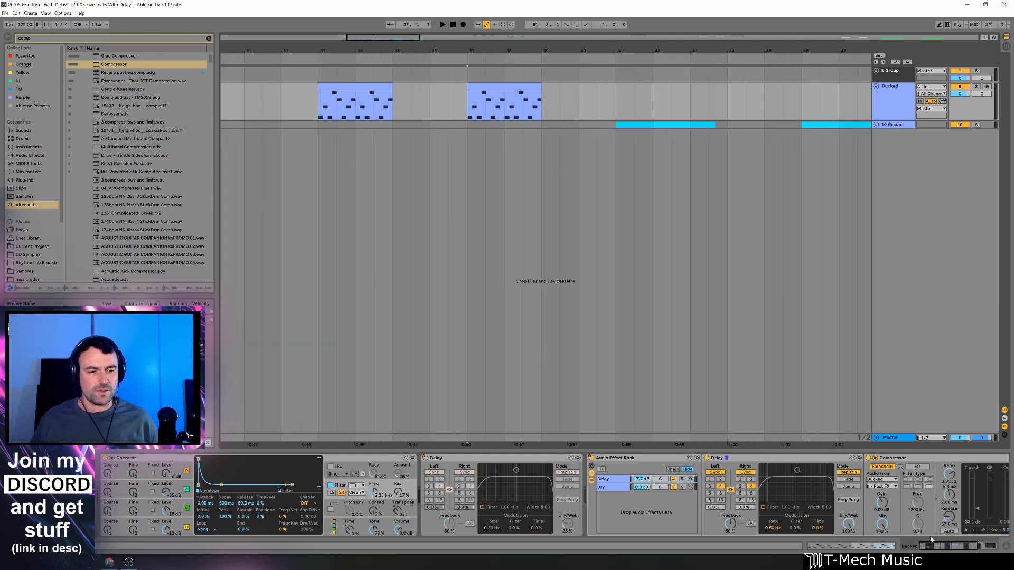
left_click(946, 547)
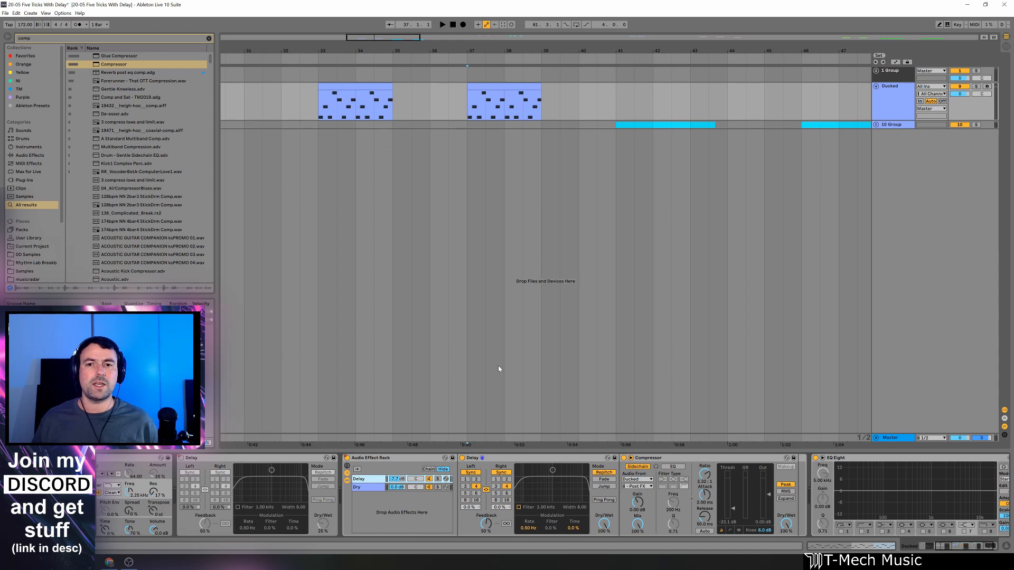
key("space")
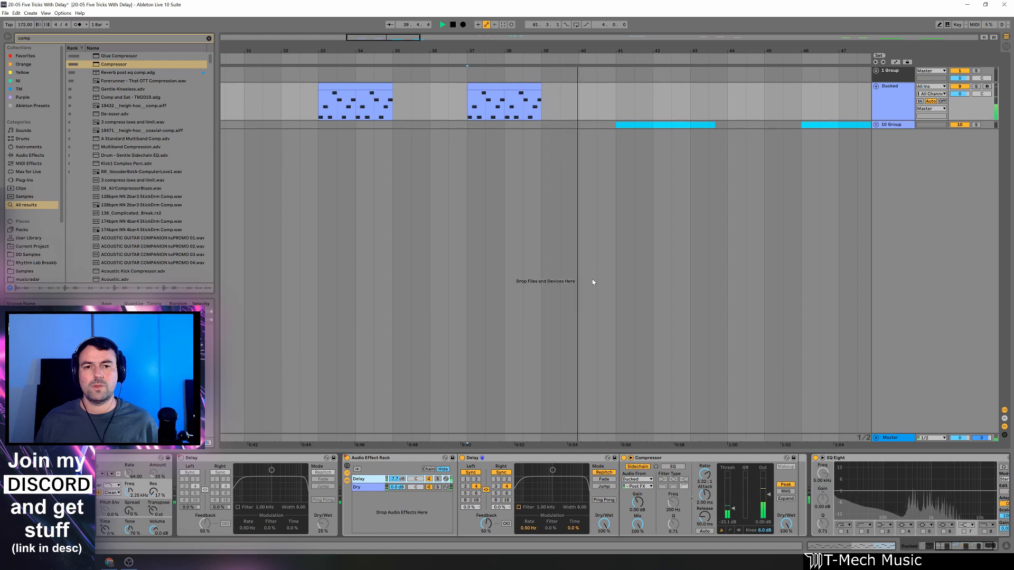
key("space")
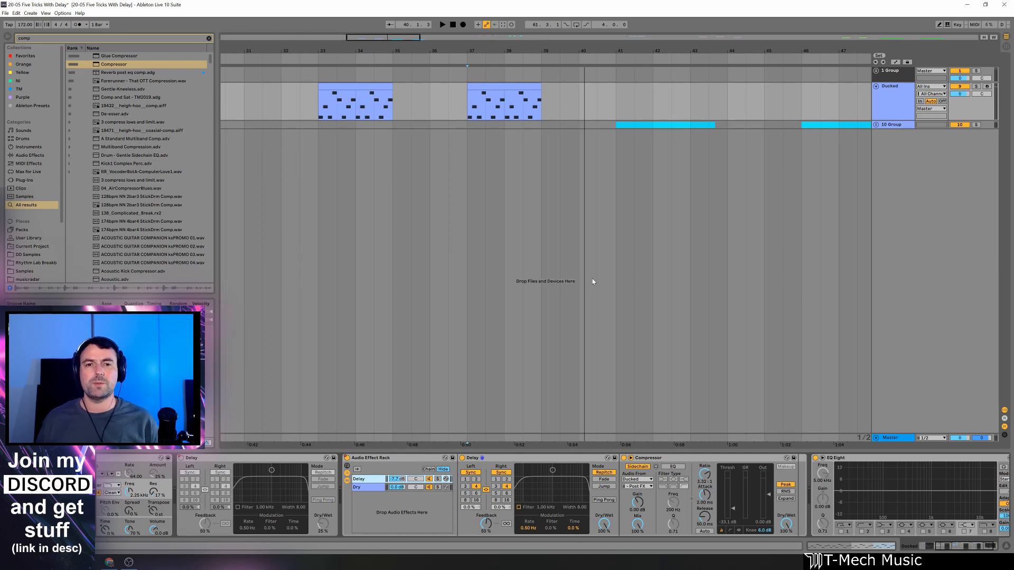
Replace the Audio Effect Rack with a new Delay ahead of EQ Eight, and play the bar 37 clip through it.
left_click(403, 457)
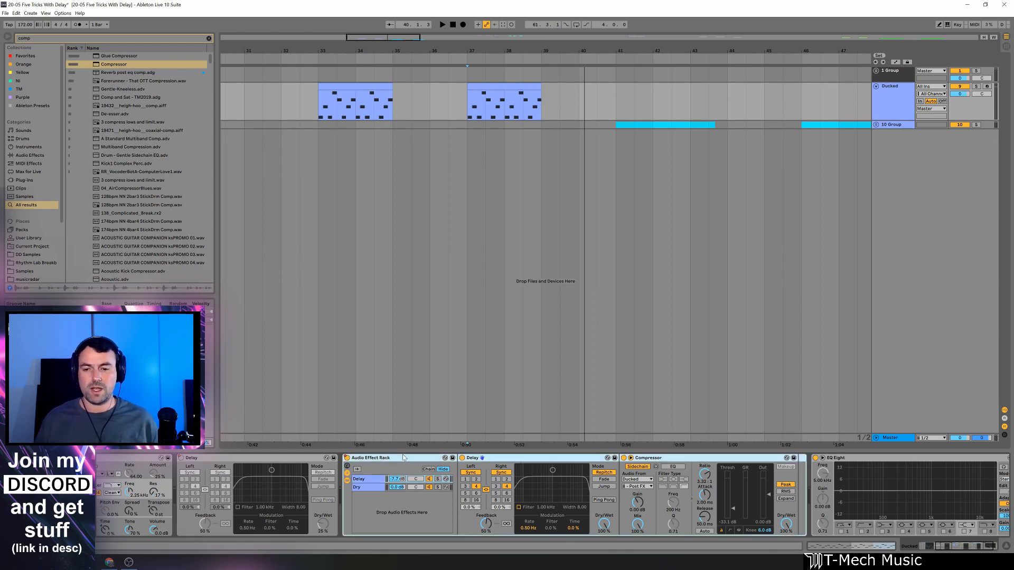
key("Delete")
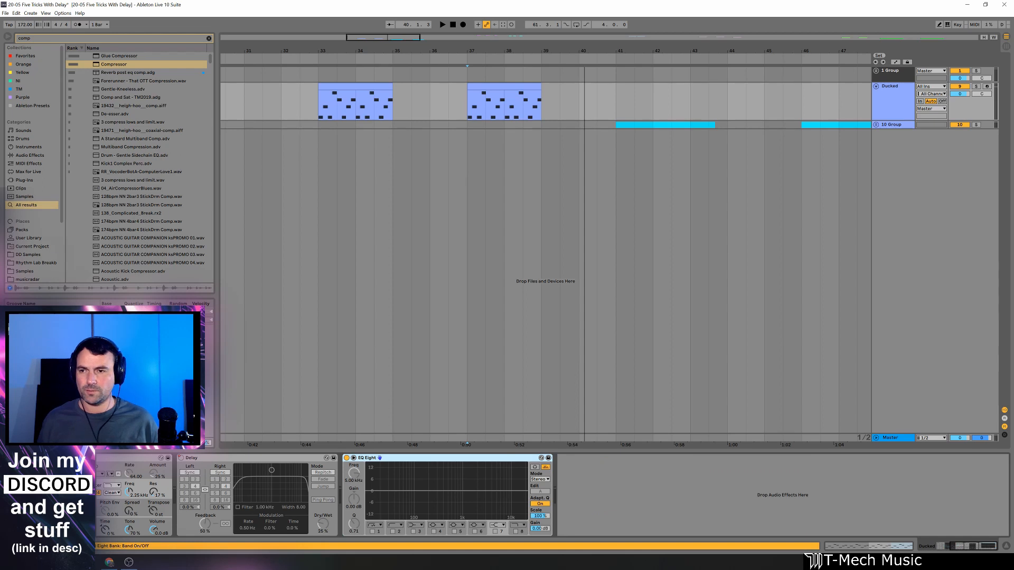
key("ctrl+f")
type("del")
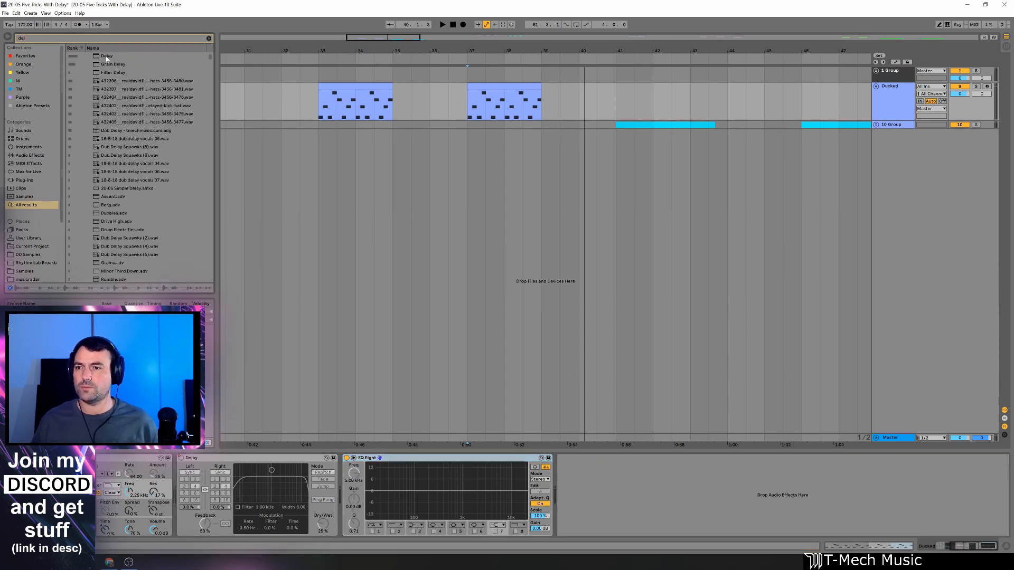
left_click_drag(106, 56, 392, 459)
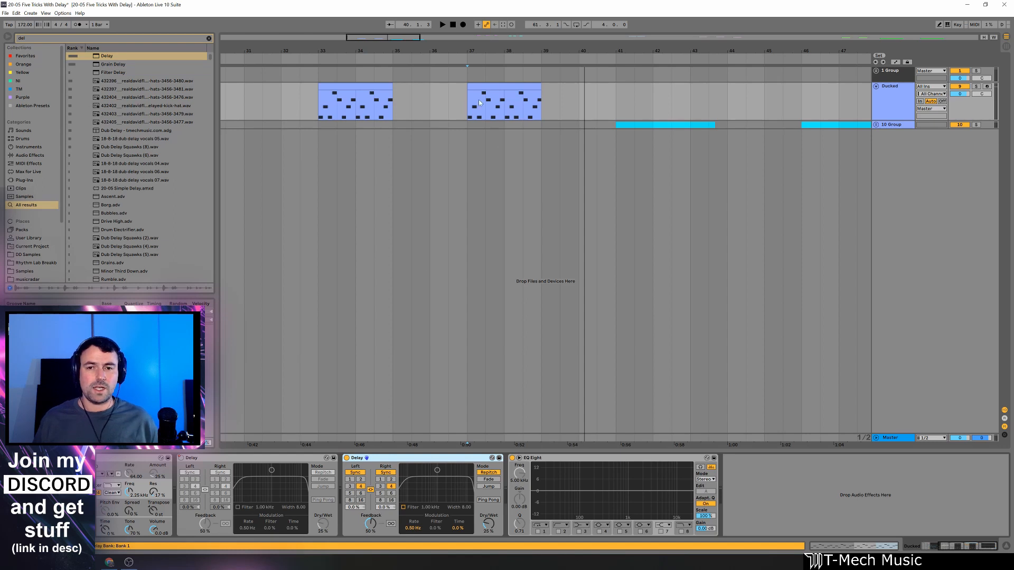
left_click(492, 85)
key("space")
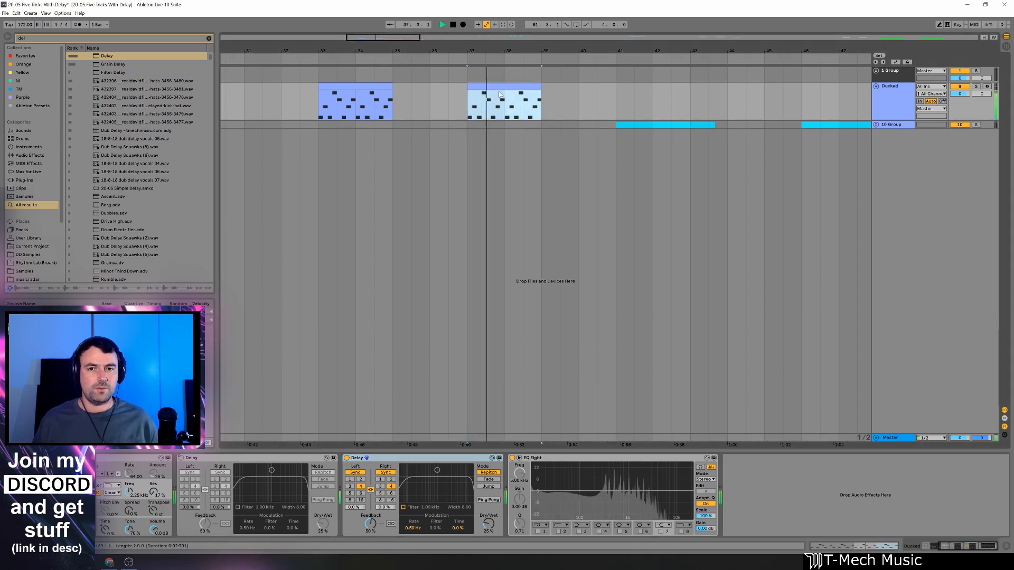
Group the new Delay into an Audio Effect Rack and create a second, empty chain named Dry.
left_click(425, 457)
key("ctrl+g")
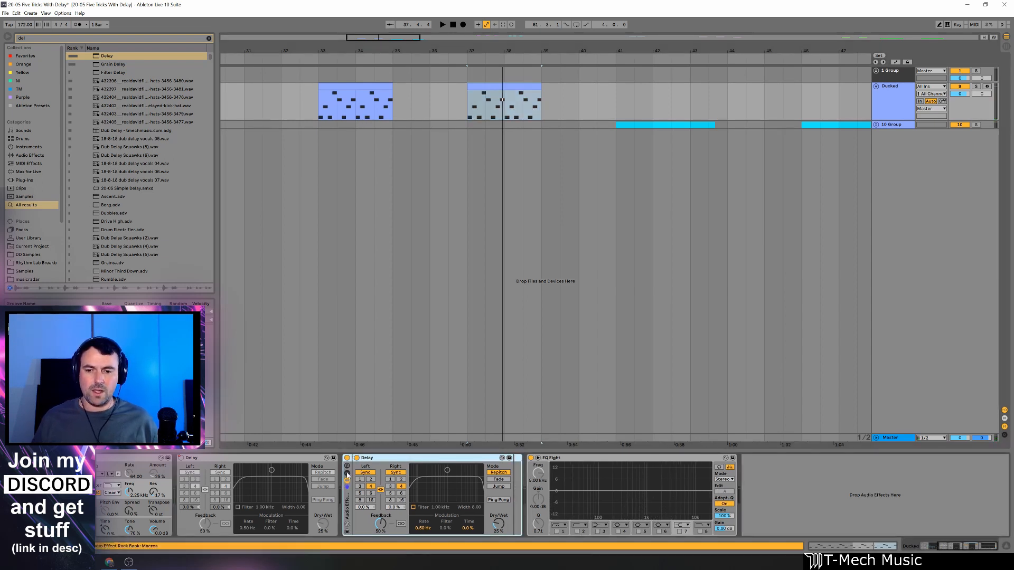
left_click(348, 473)
right_click(385, 493)
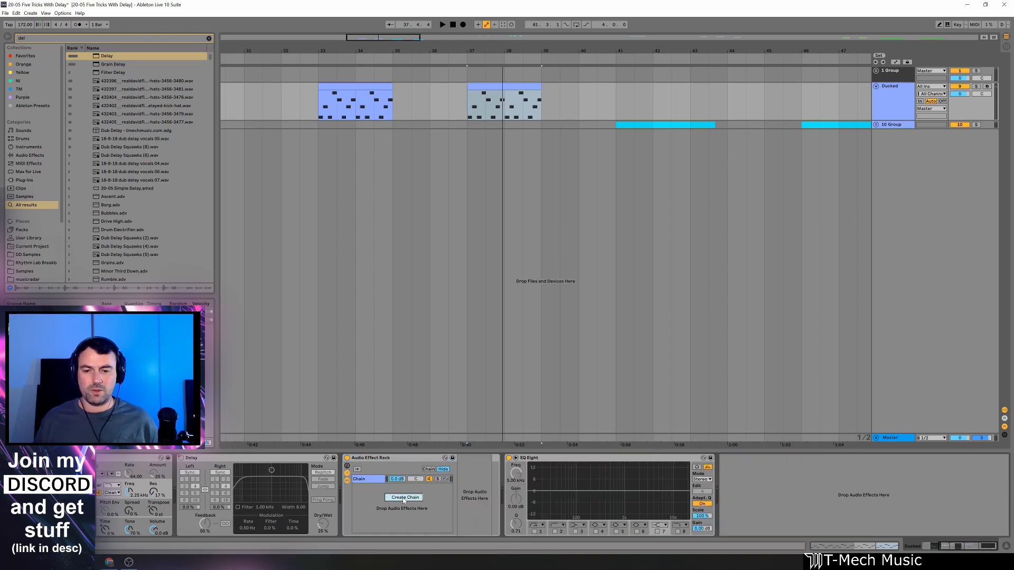
left_click(403, 498)
type("Dry")
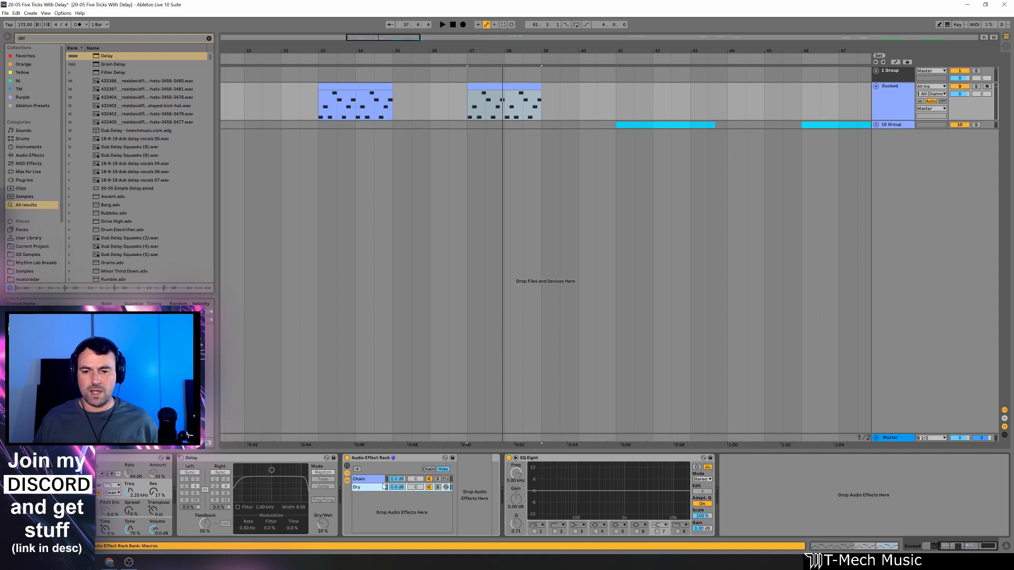
Rename the rack chain that holds the delay effect as Delay.
left_click(379, 481)
key("ctrl+r")
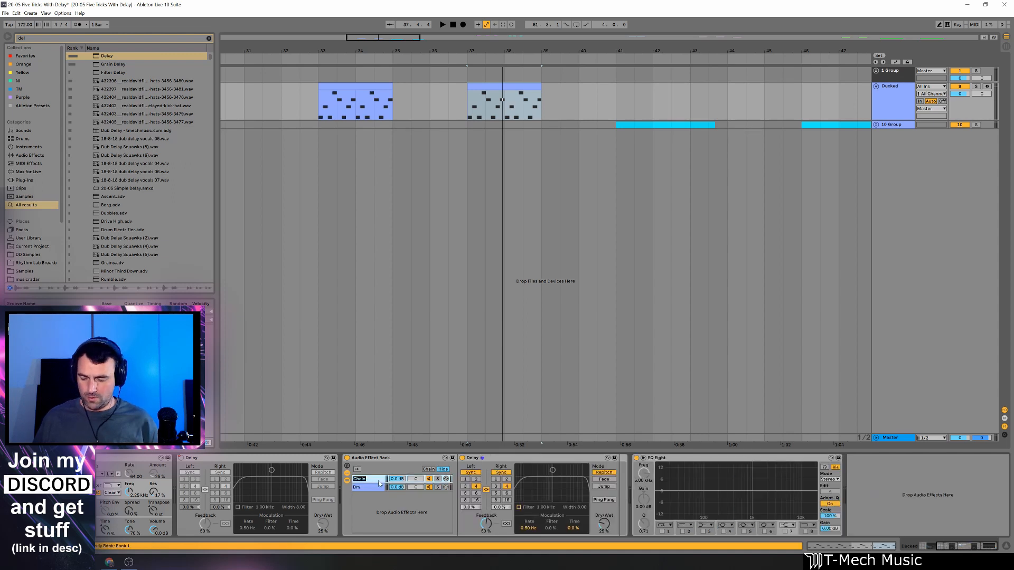
type("Delay")
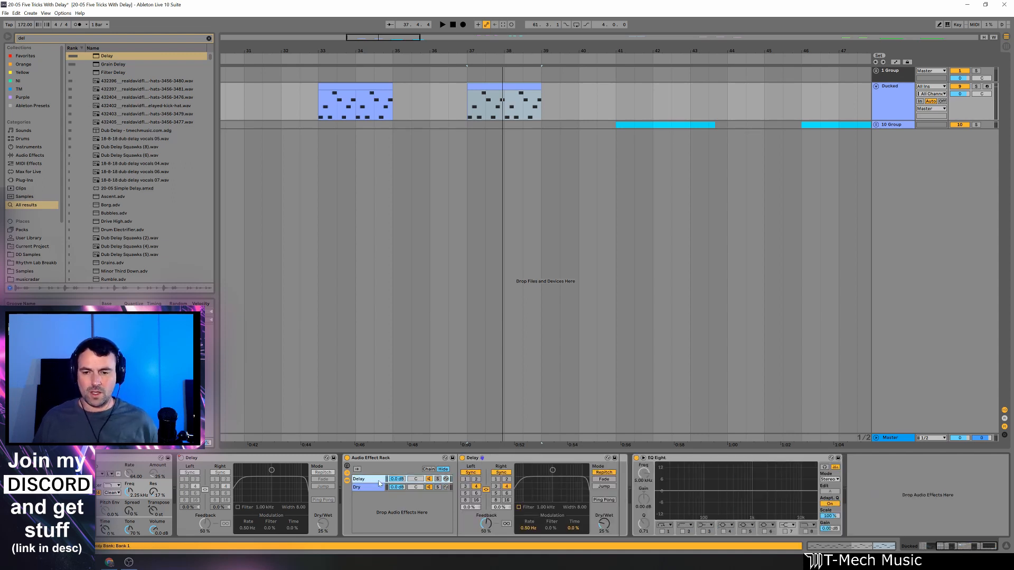
Find the Compressor in the browser and add it after the Delay inside the rack's Delay chain.
key("ctrl+f")
type("comp")
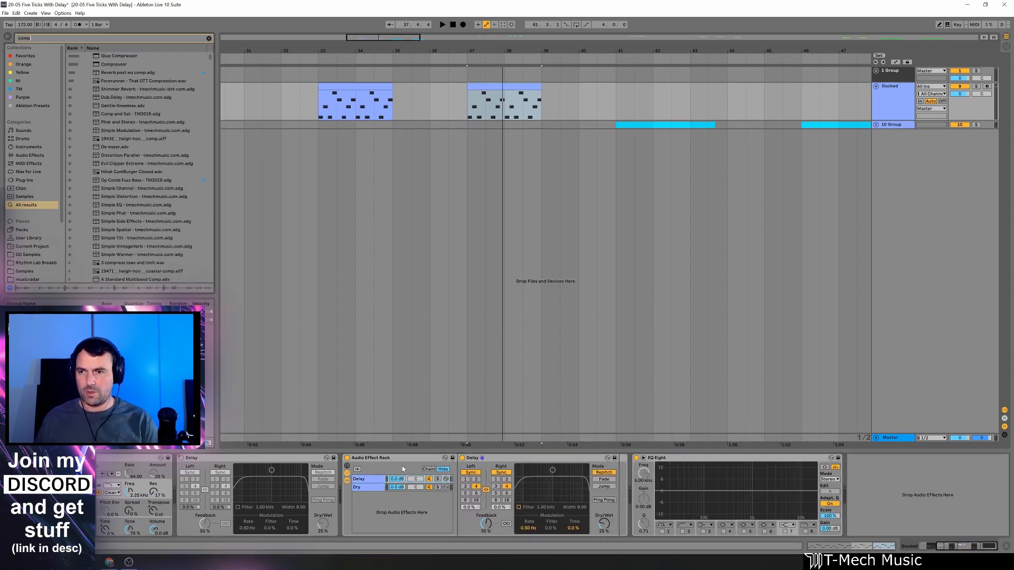
left_click(111, 66)
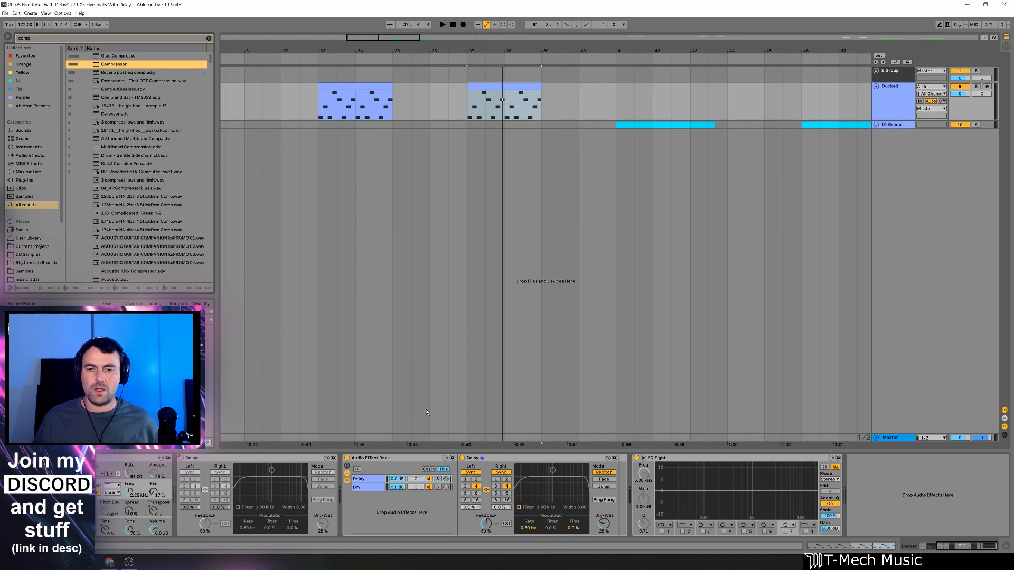
left_click_drag(426, 410, 615, 499)
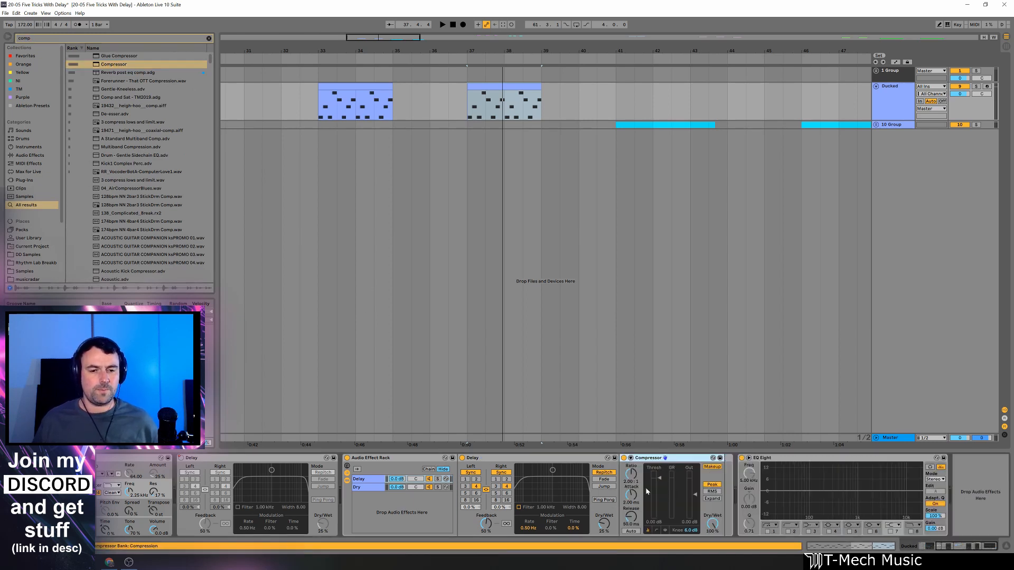
Enable the Compressor's sidechain with audio from the Ducked track, tapped at Audio Effect Rack | Dry | Post FX.
left_click(631, 459)
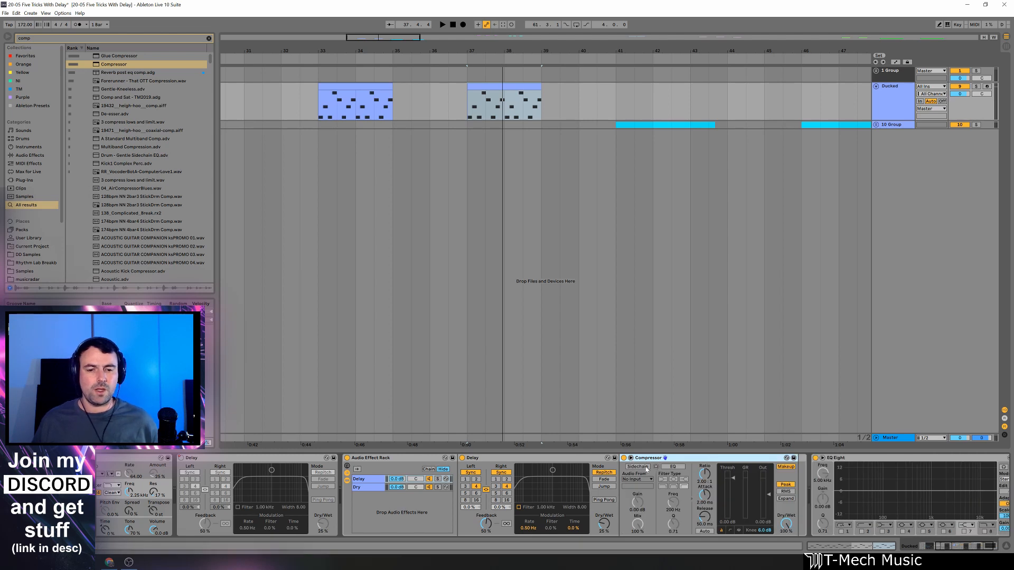
left_click(637, 467)
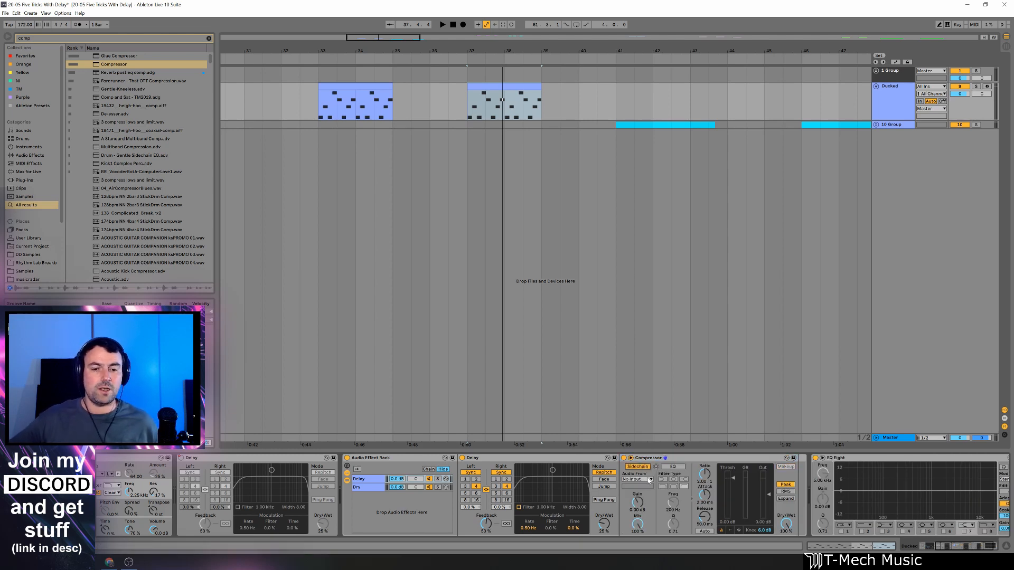
left_click(649, 480)
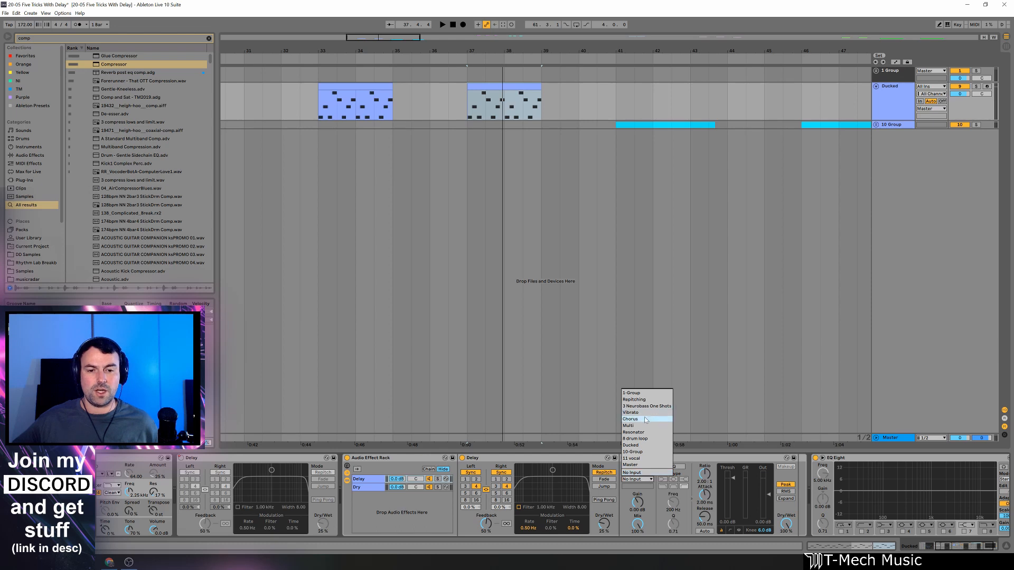
left_click(644, 446)
left_click(649, 486)
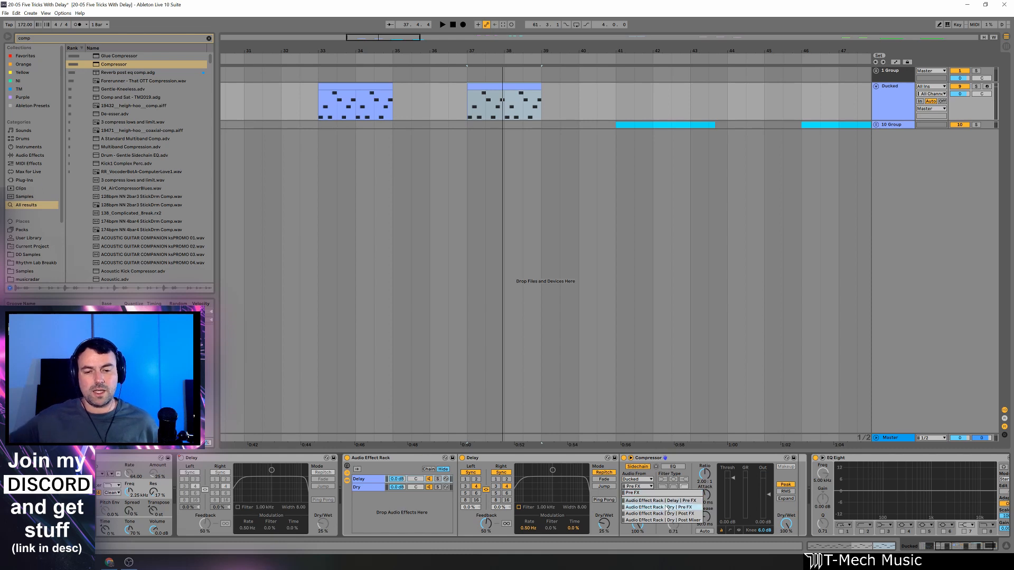
left_click(695, 513)
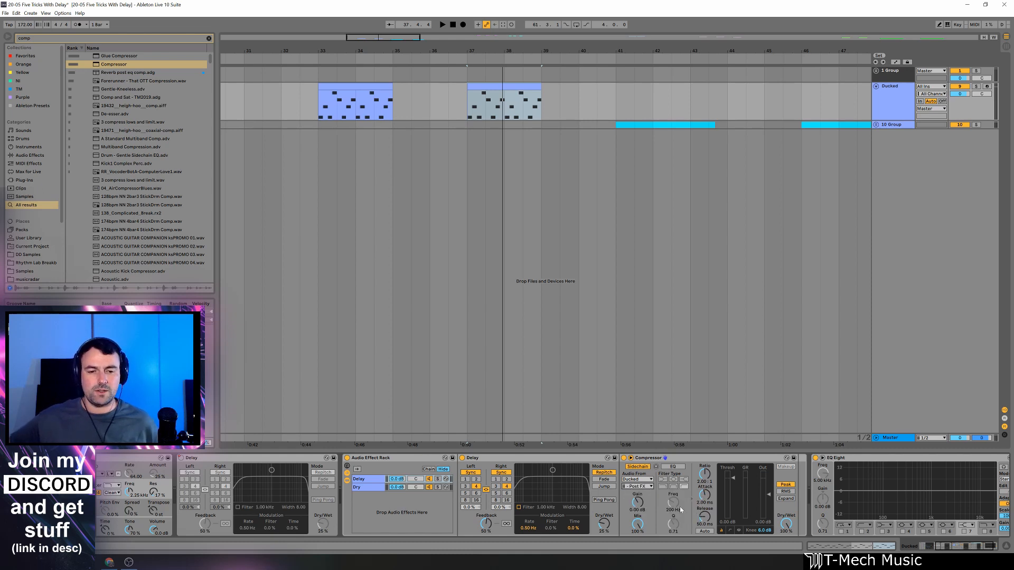
Loop the bar 37 clip and, in the rack's Delay chain, set the Delay's Dry/Wet to 100% and solo the chain.
left_click(373, 488)
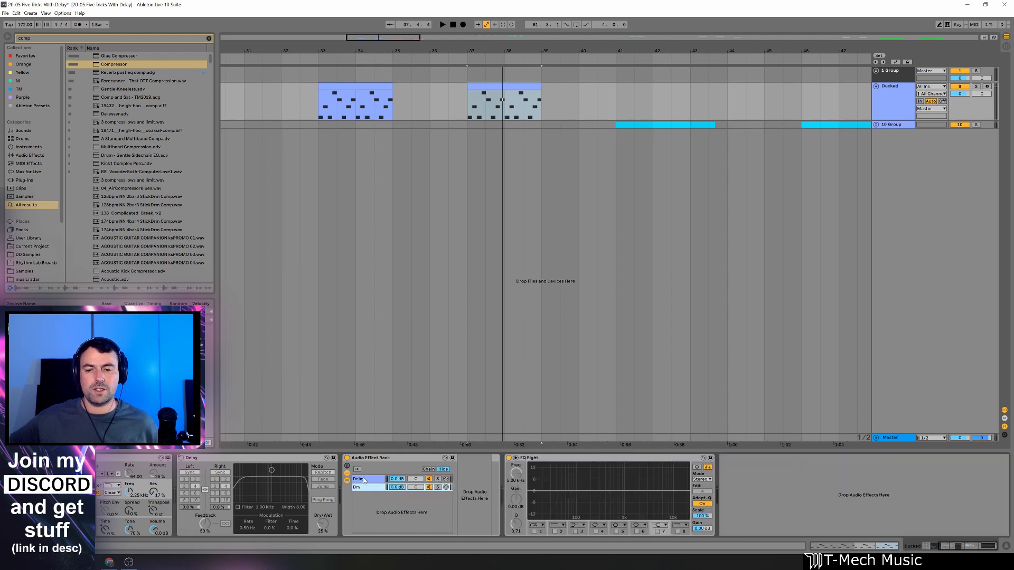
left_click(364, 479)
key("ctrl+l")
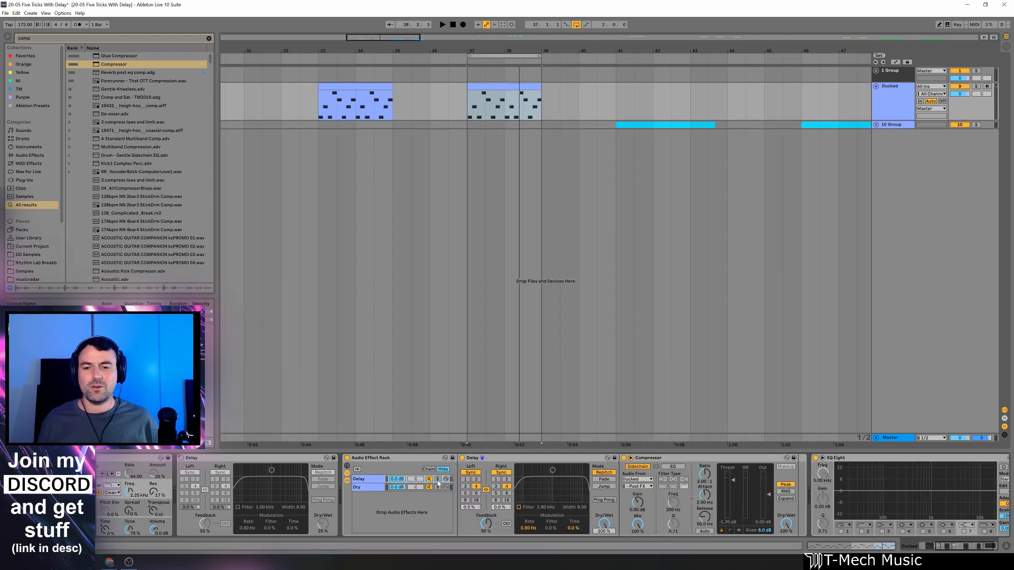
left_click(437, 479)
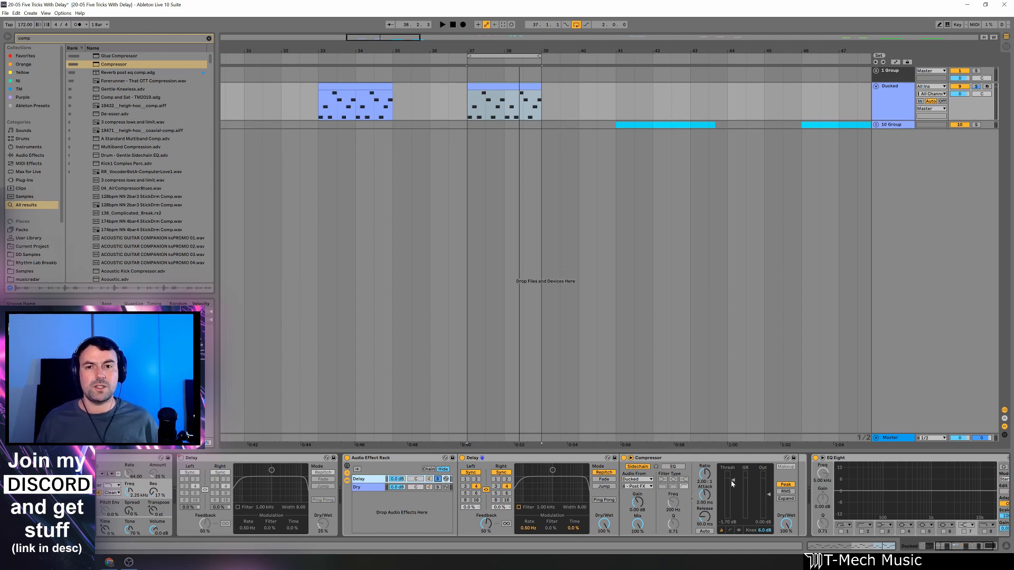
Lower the Compressor's threshold to -40.1 dB during loop playback, unsoloing the Delay chain to judge the ducking against the dry signal.
key("space")
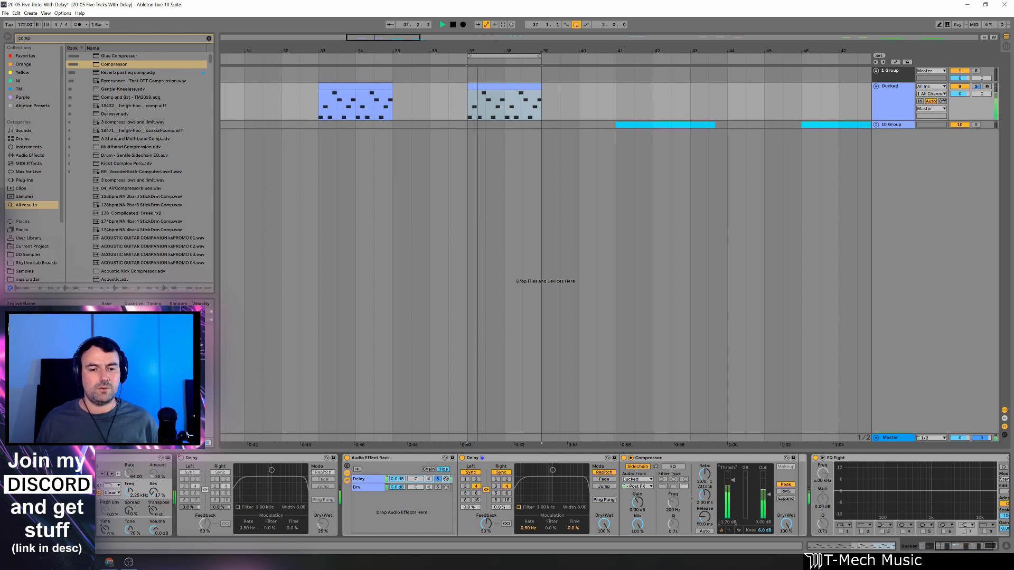
left_click_drag(732, 482, 732, 512)
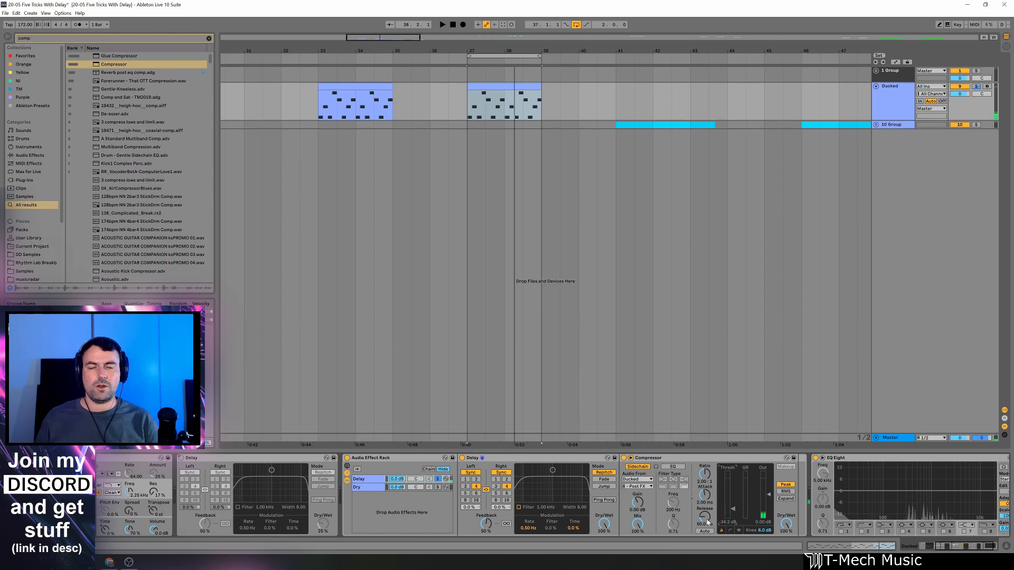
left_click(438, 479)
key("space")
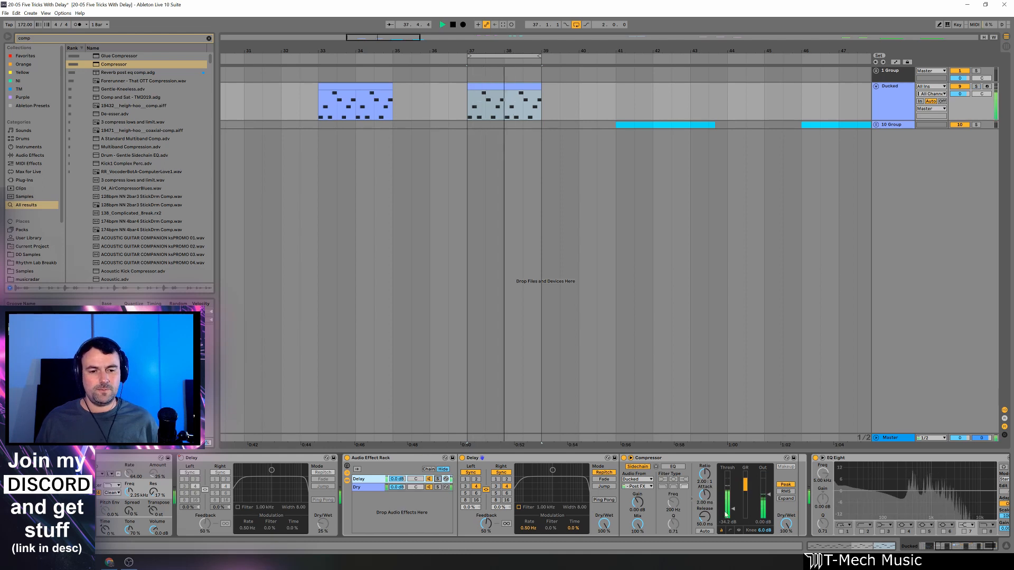
left_click_drag(732, 510, 732, 511)
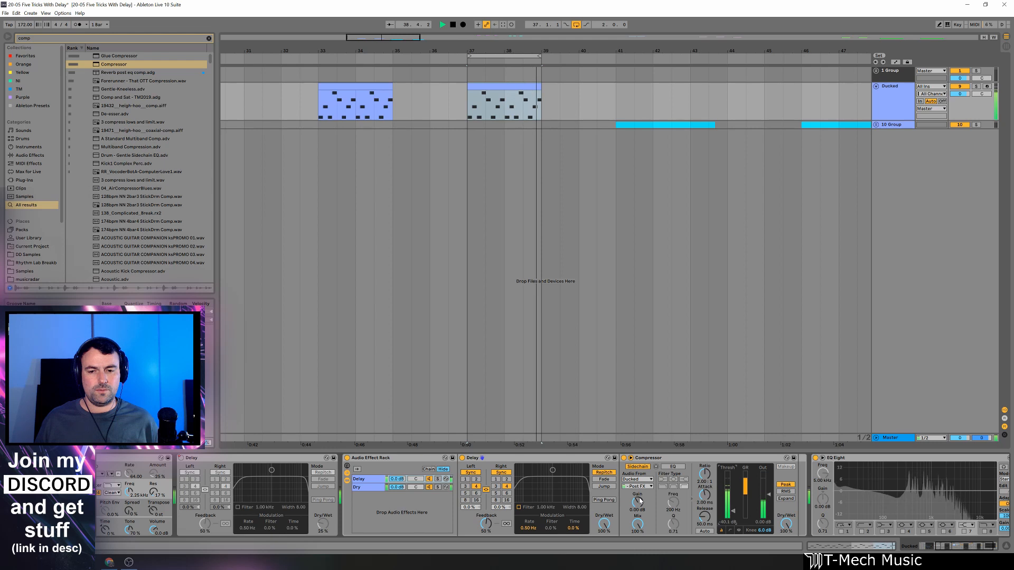
key("space")
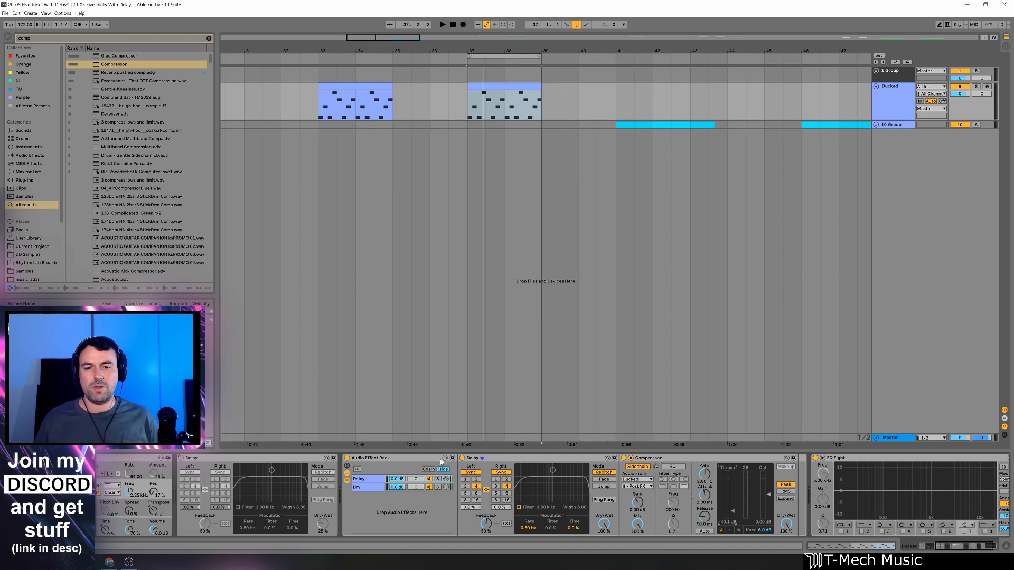
Reduce the Delay chain's volume to -7.4 dB and play the clip, turning the loop off to hear the delay tail.
left_click_drag(400, 481, 401, 493)
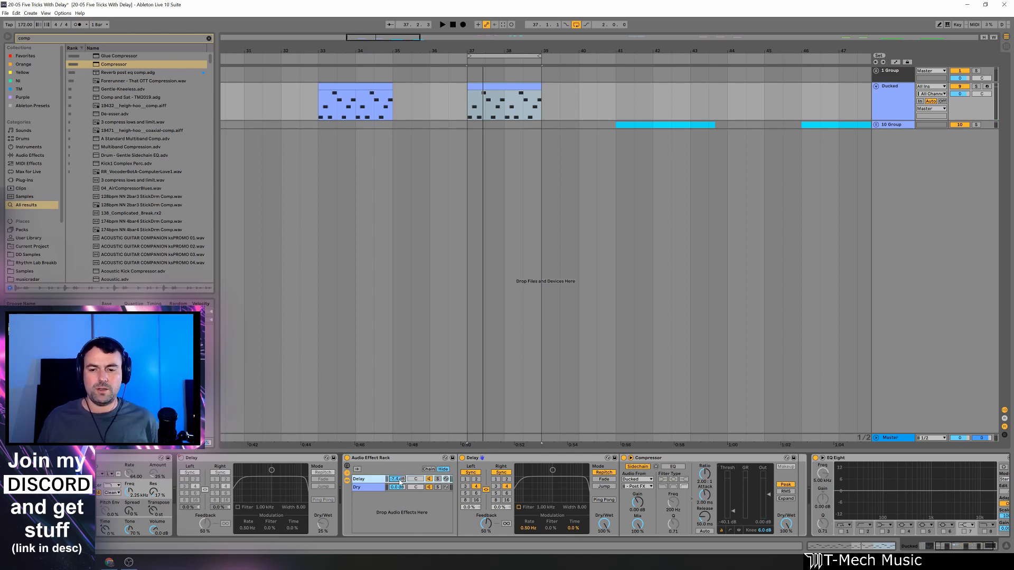
key("space")
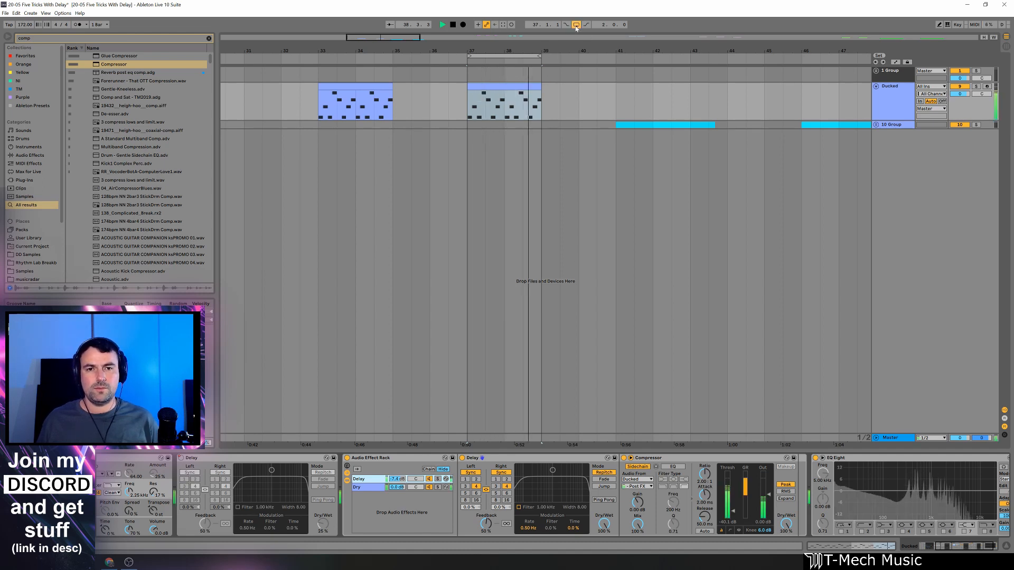
key("ctrl+l")
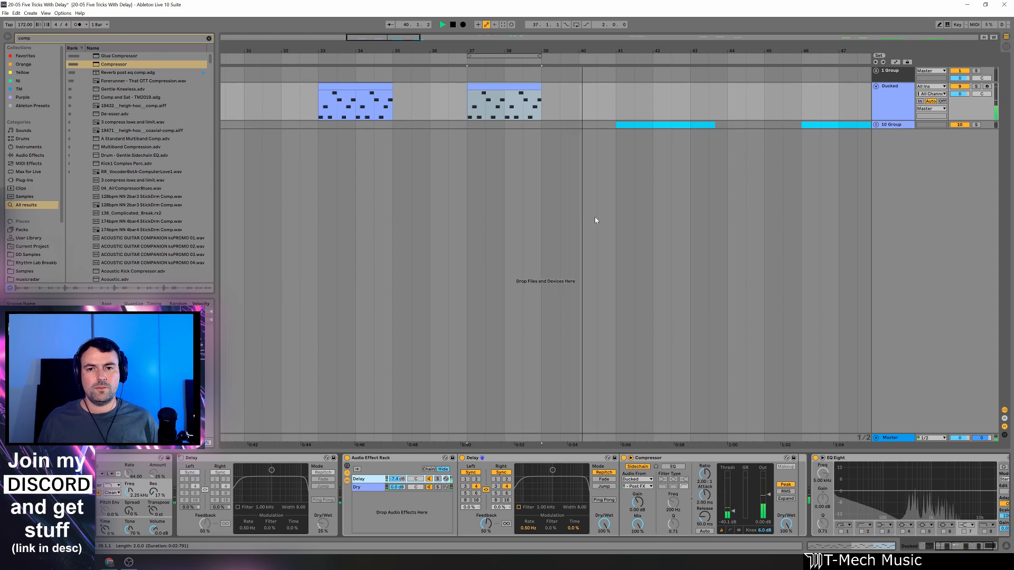
key("space")
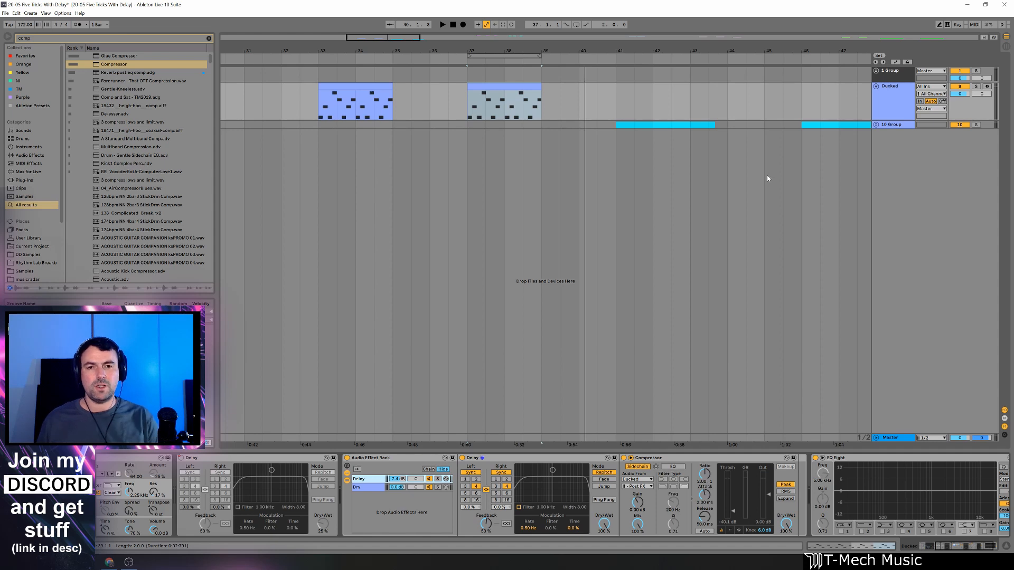
Unfold the 10 Group and play its first vocal clip from bar 41 to hear the plain Delay.
left_click(869, 123)
left_click_drag(745, 53, 552, 37)
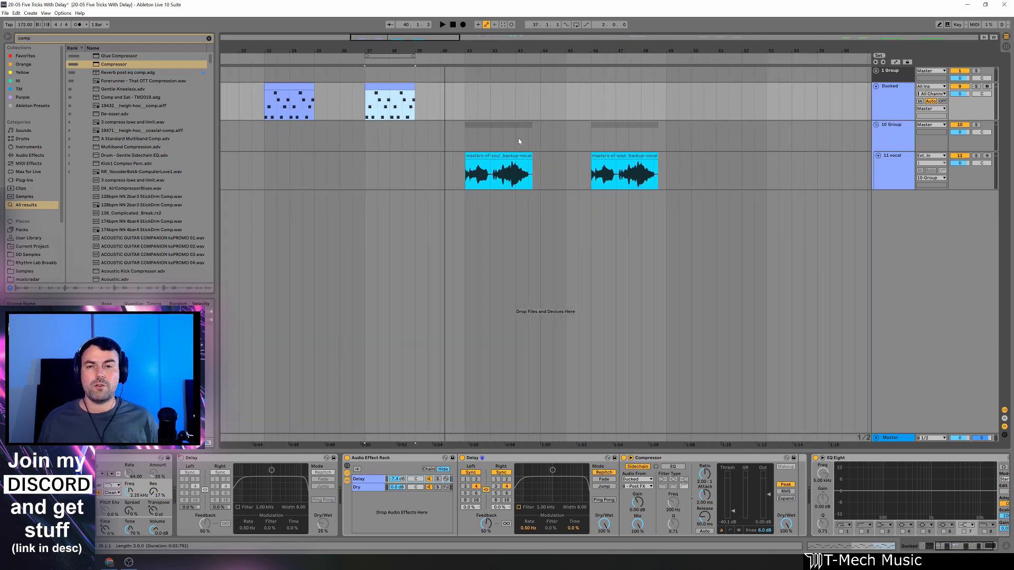
left_click(465, 140)
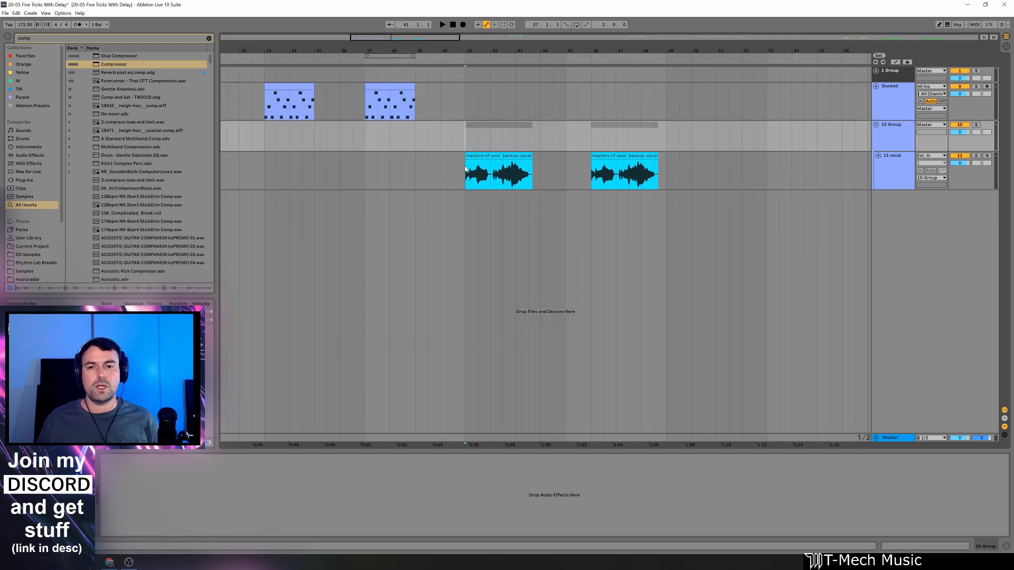
key("Down")
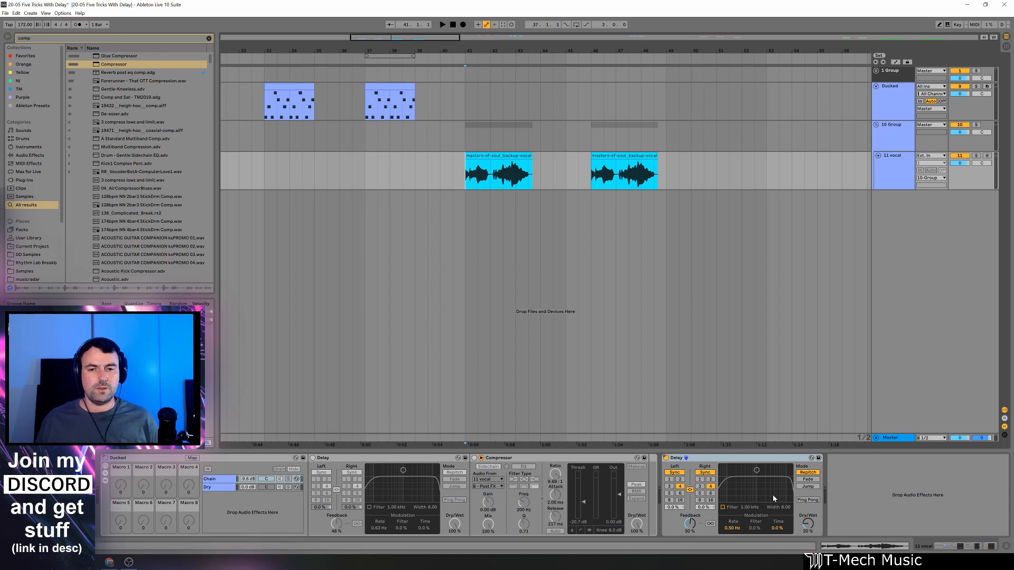
key("space")
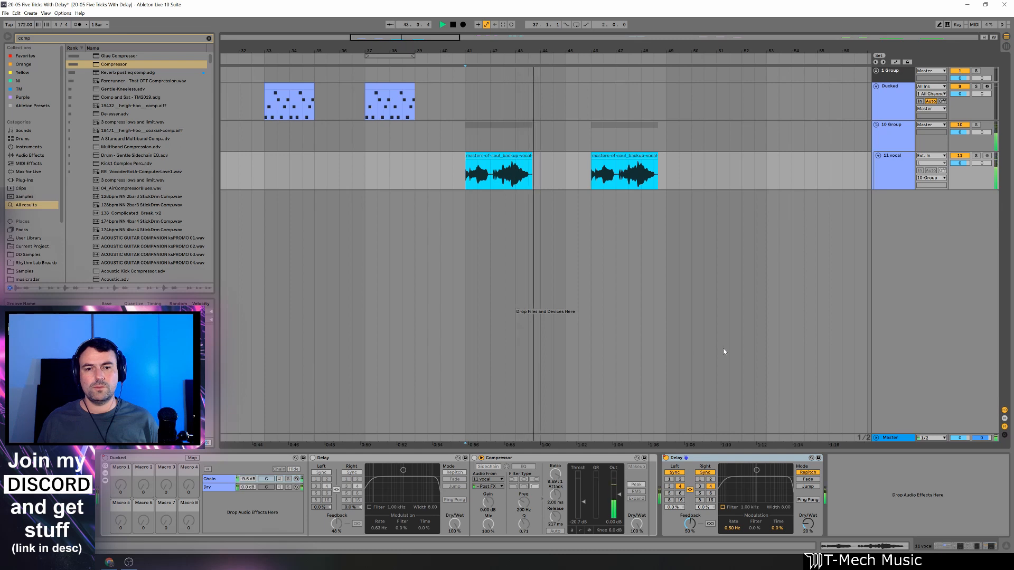
key("space")
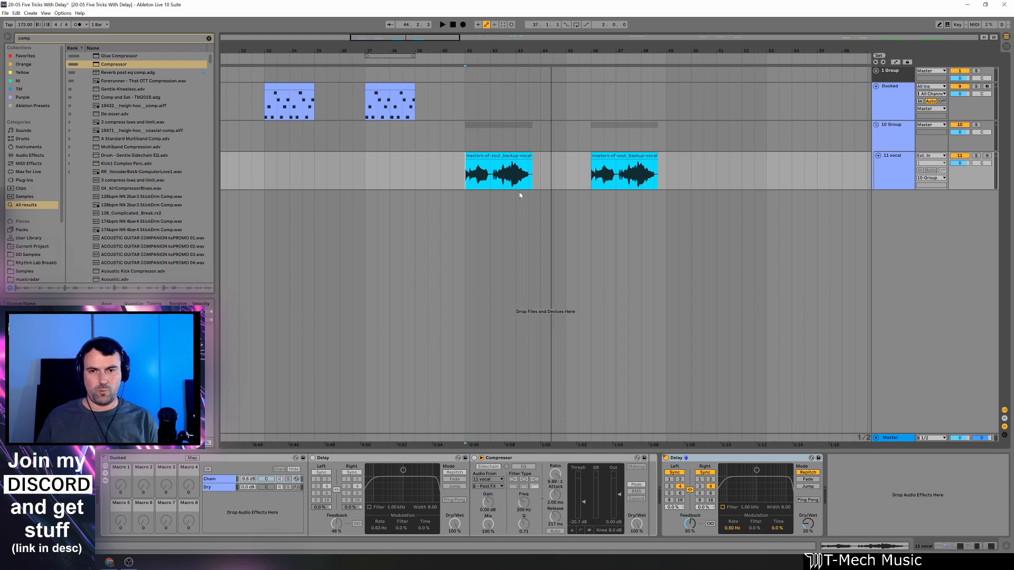
Play the second vocal clip from bar 46 to hear the Ducked rack for comparison.
left_click(591, 168)
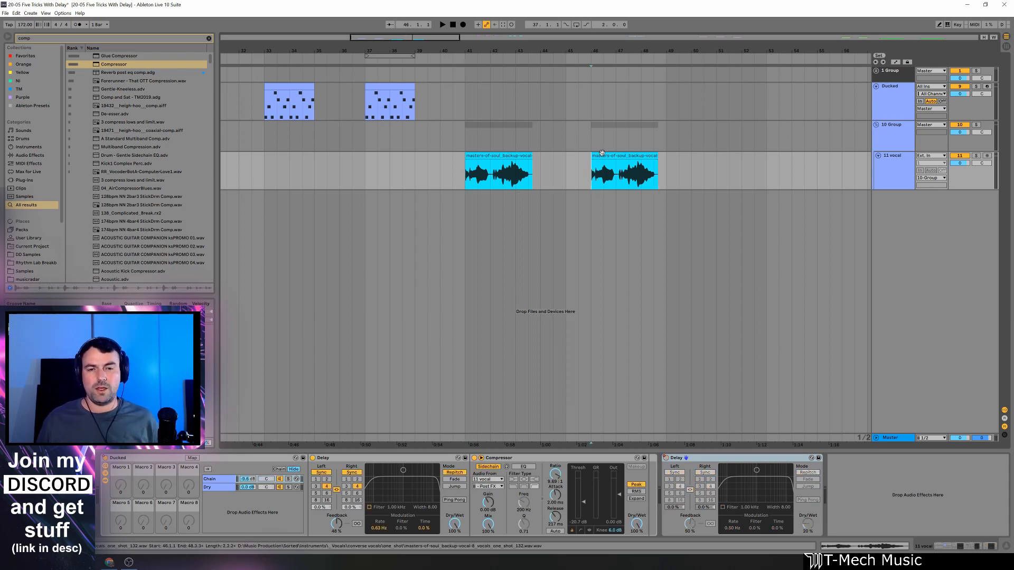
left_click(600, 155)
key("space")
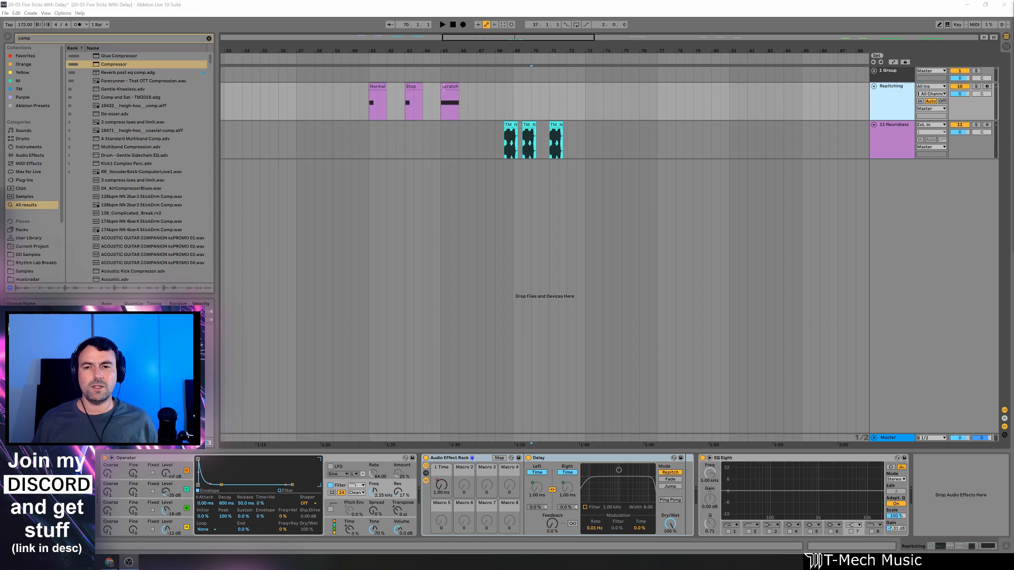
Play the Normal clip on the Repitching track from bar 61.
left_click_drag(371, 63, 368, 113)
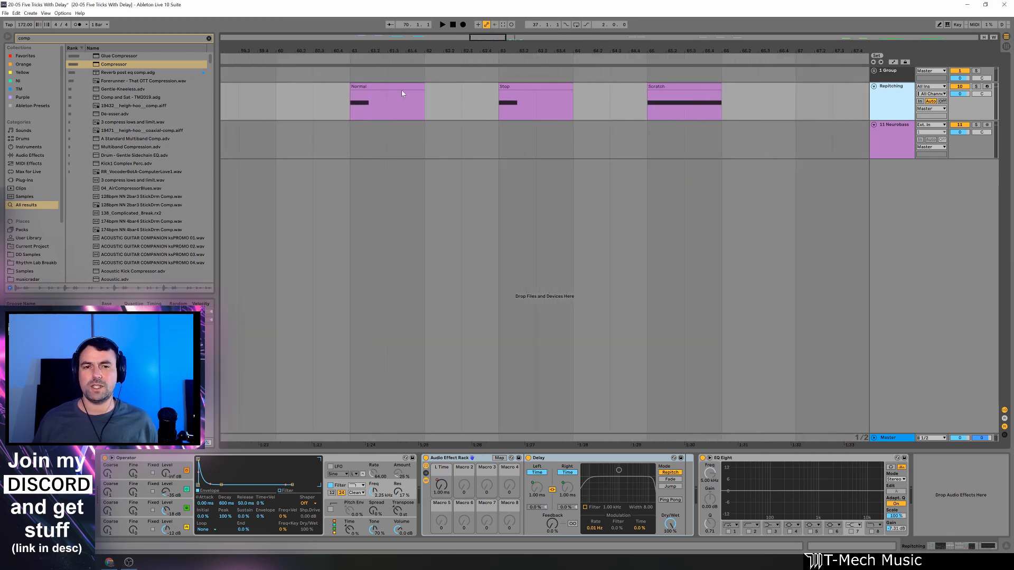
left_click(367, 83)
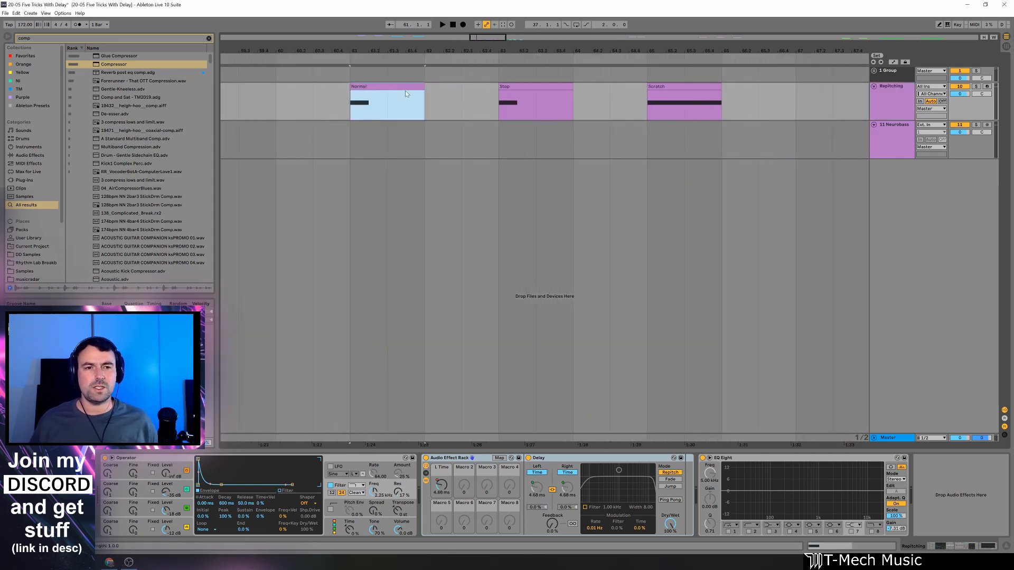
left_click(354, 110)
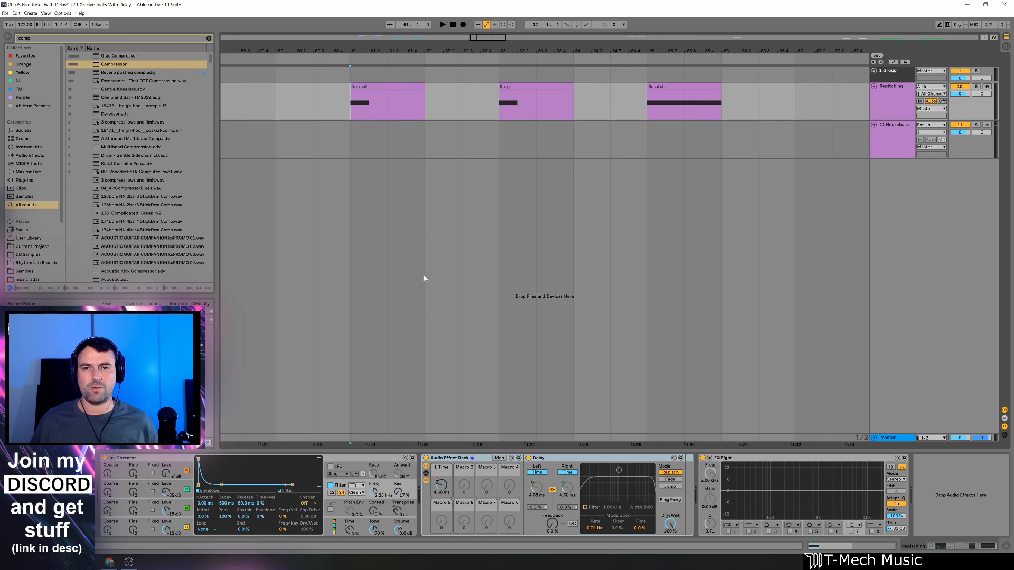
key("space")
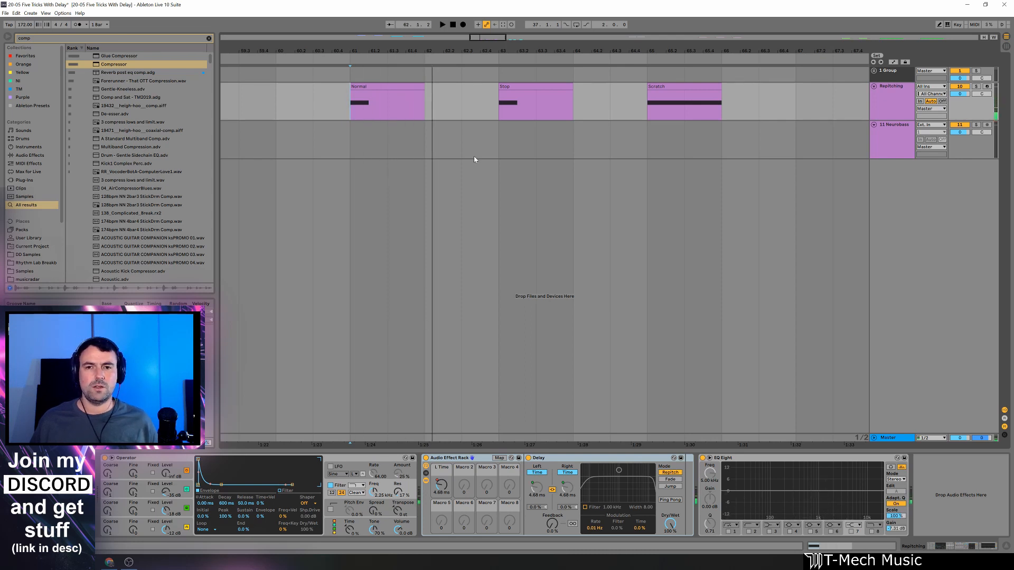
Play the Stop clip on the Repitching track from bar 63 to hear the tape-stop effect.
left_click_drag(533, 51, 460, 56)
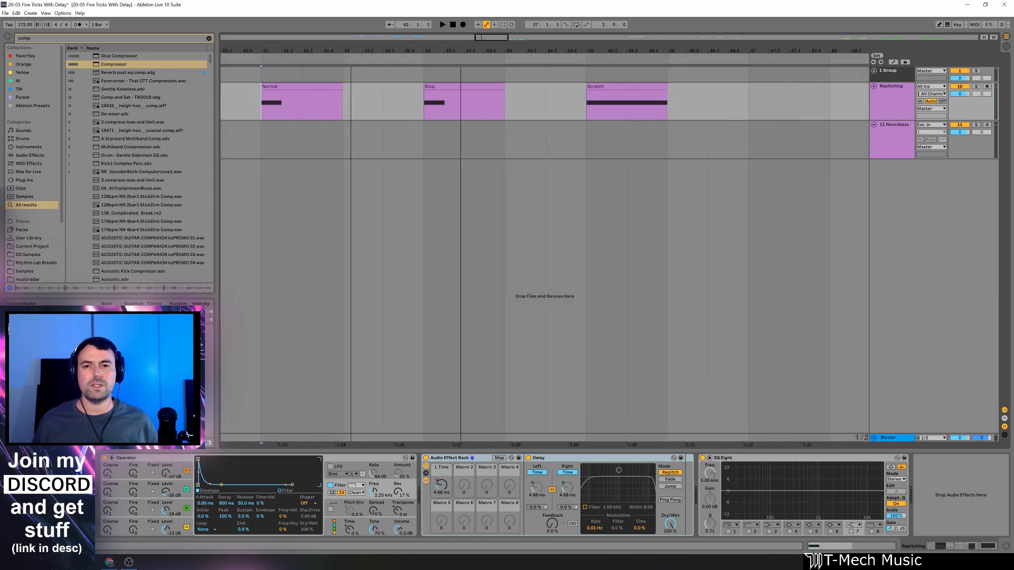
left_click(421, 117)
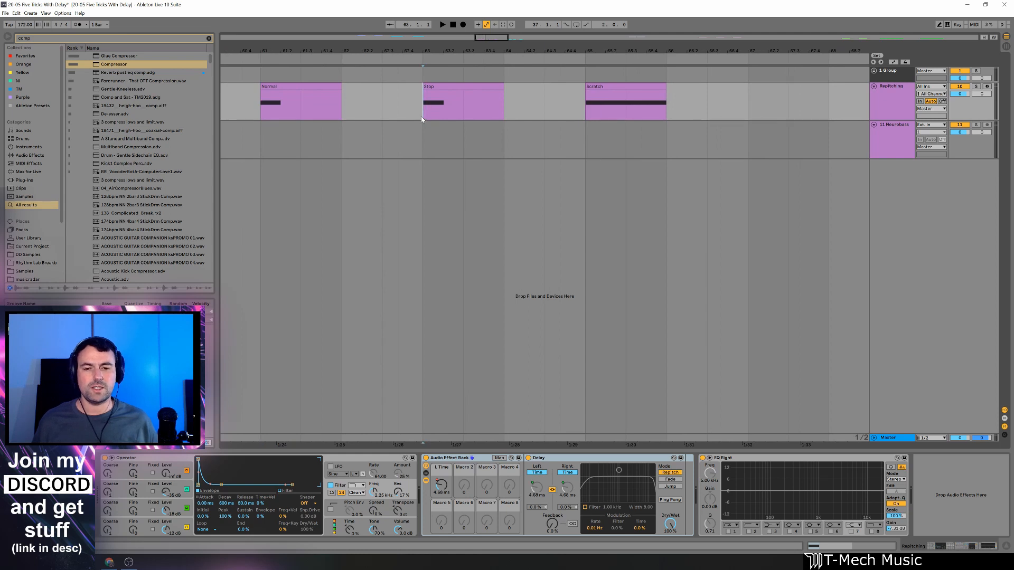
key("space")
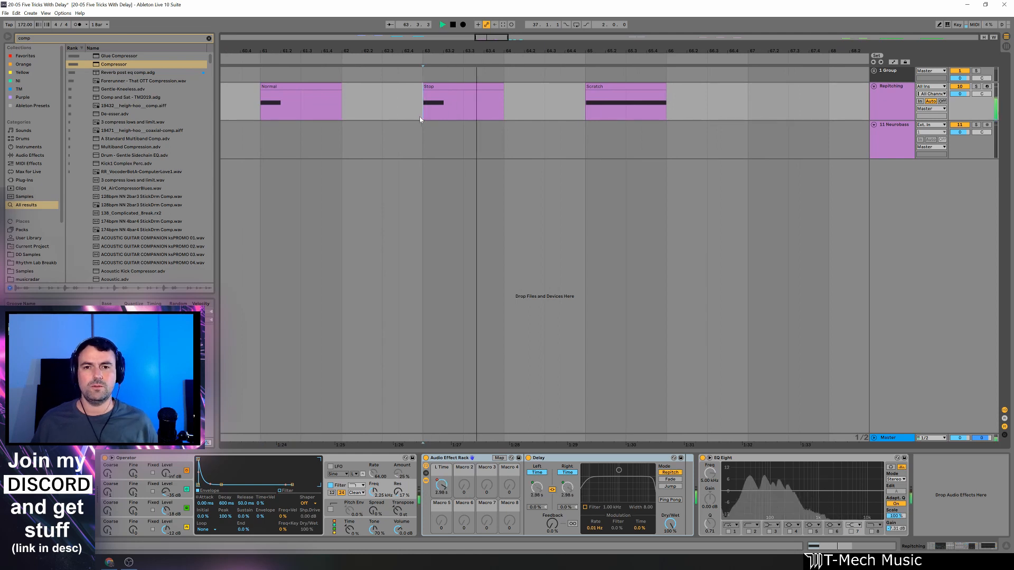
key("space")
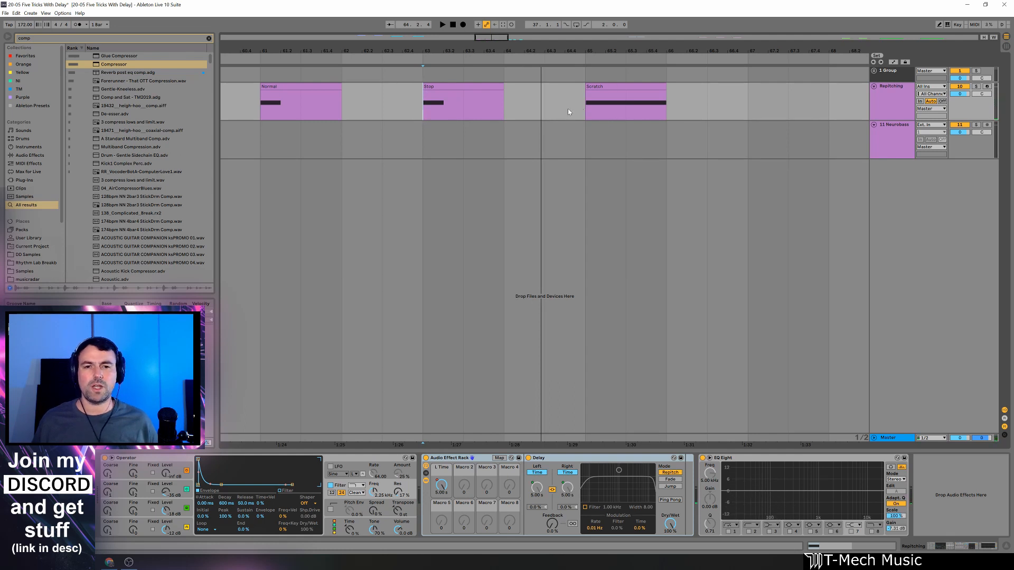
Play the Scratch clip on the Repitching track from bar 65.
left_click(582, 109)
left_click_drag(641, 52, 598, 41)
key("space")
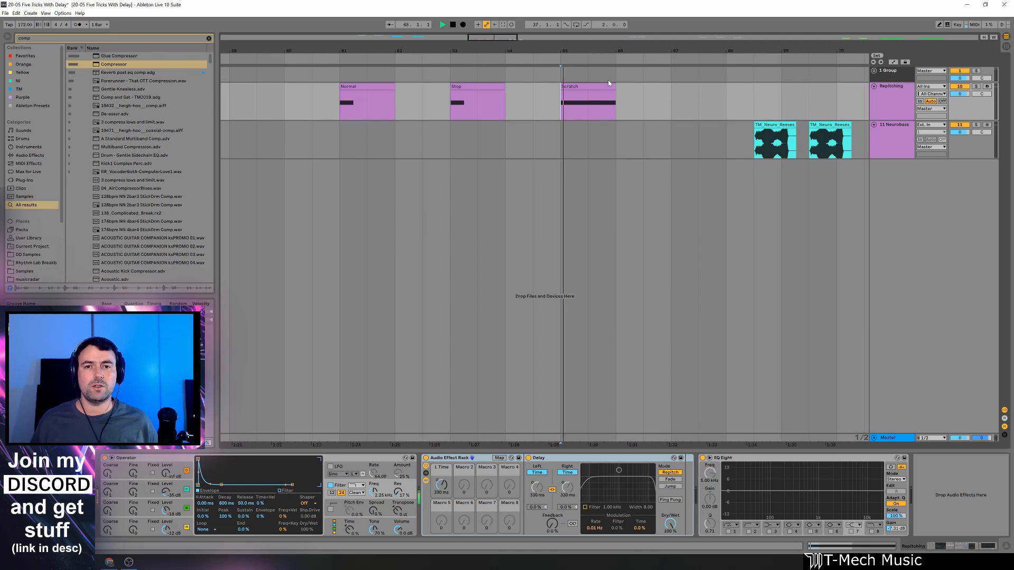
Show the automation lanes to examine the rack's L Time envelope across the Normal, Stop and Scratch clips.
left_click(883, 109)
key("a")
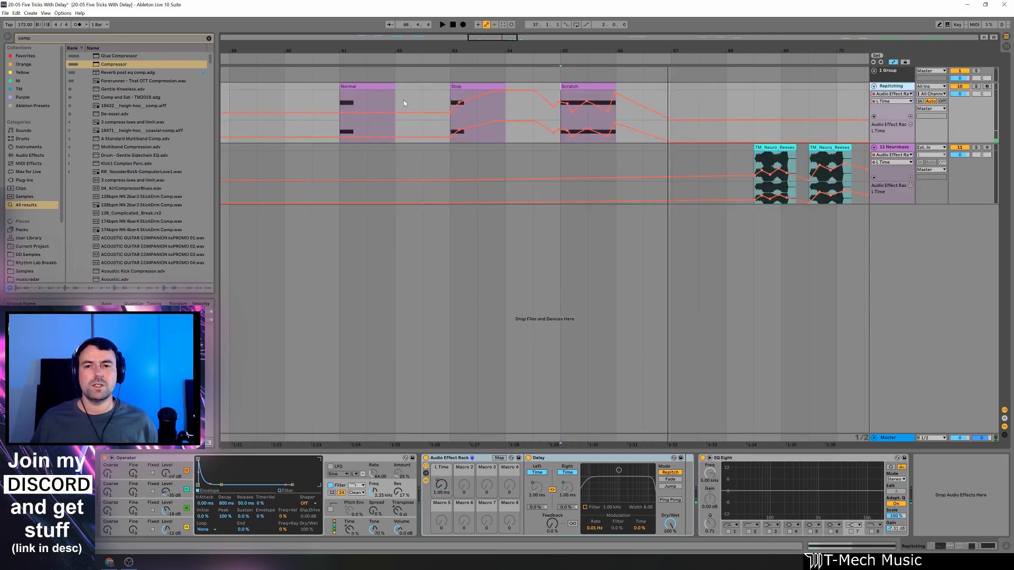
left_click_drag(429, 50, 426, 53)
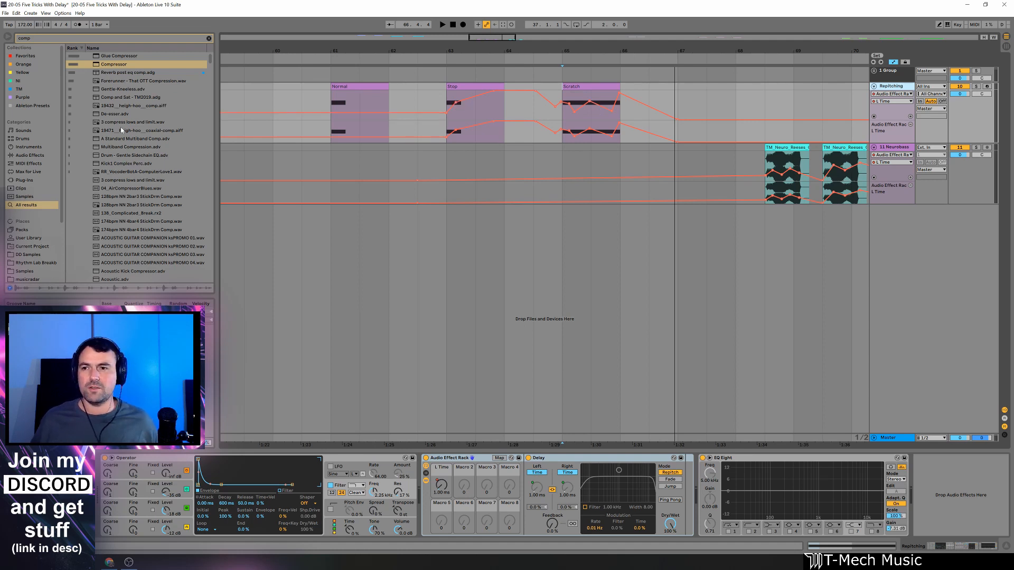
Bypass the Repitching track's Audio Effect Rack and set the second Delay to 100% Dry/Wet and 0% Feedback.
left_click(425, 458)
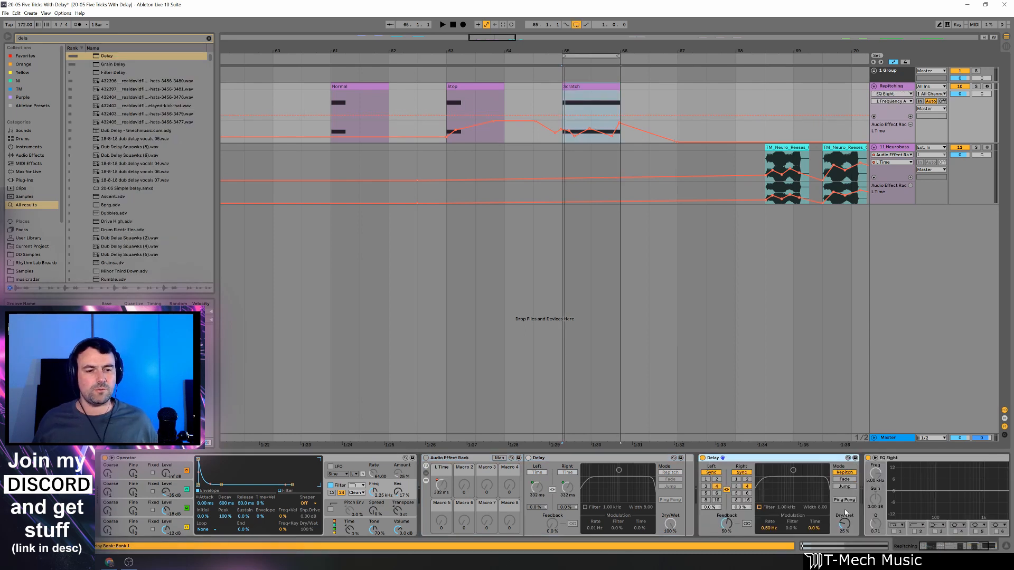
left_click_drag(845, 512, 845, 481)
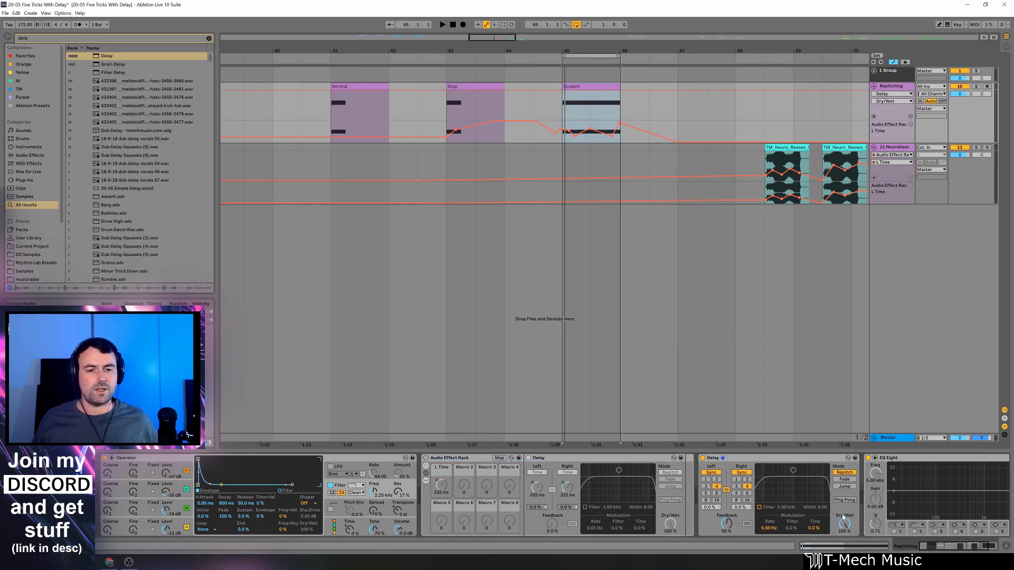
left_click_drag(727, 524, 726, 549)
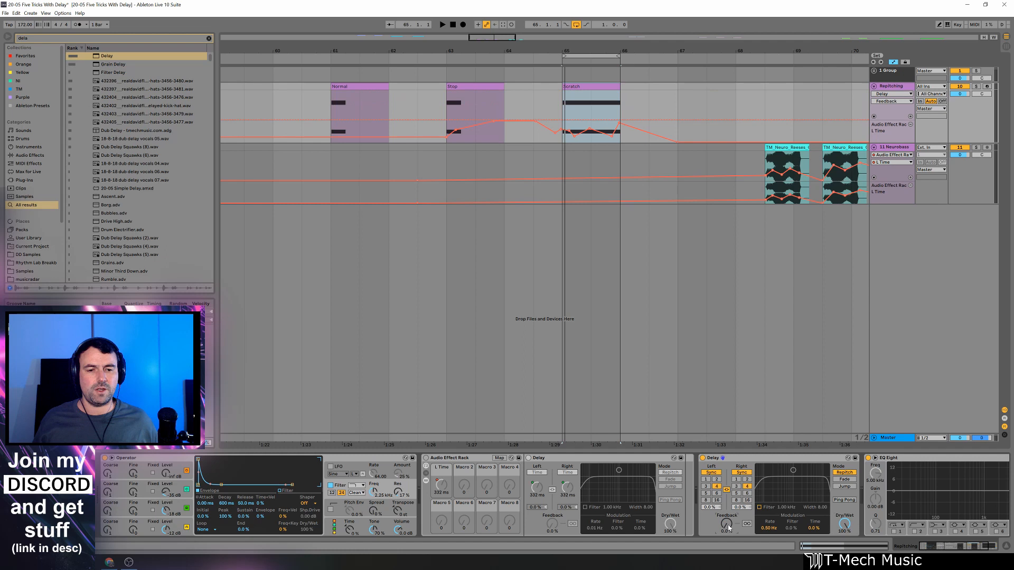
Switch the second Delay from Sync to Time mode and vary its delay time while the Scratch clip loops.
left_click(738, 472)
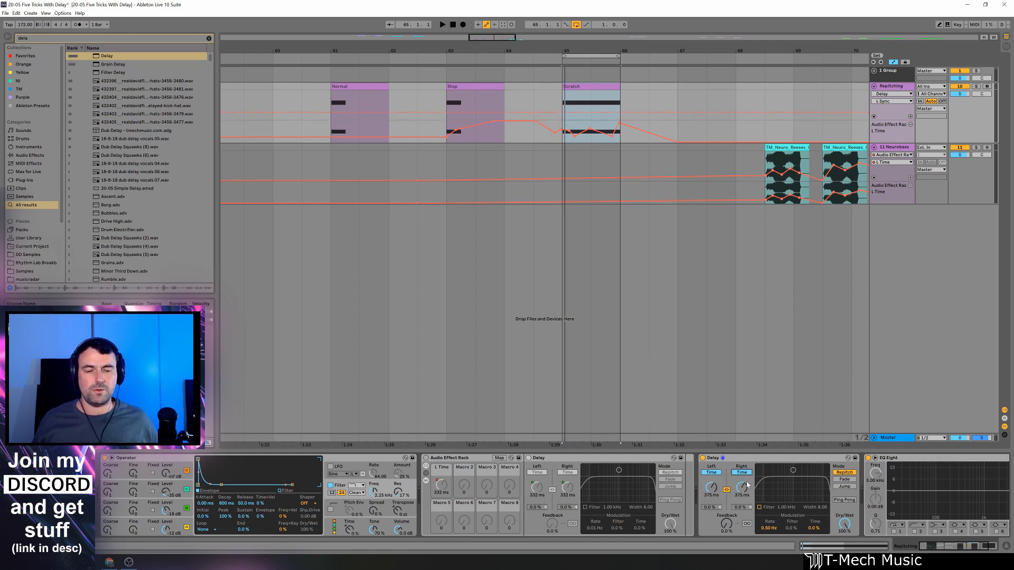
left_click_drag(746, 484, 746, 549)
key("space")
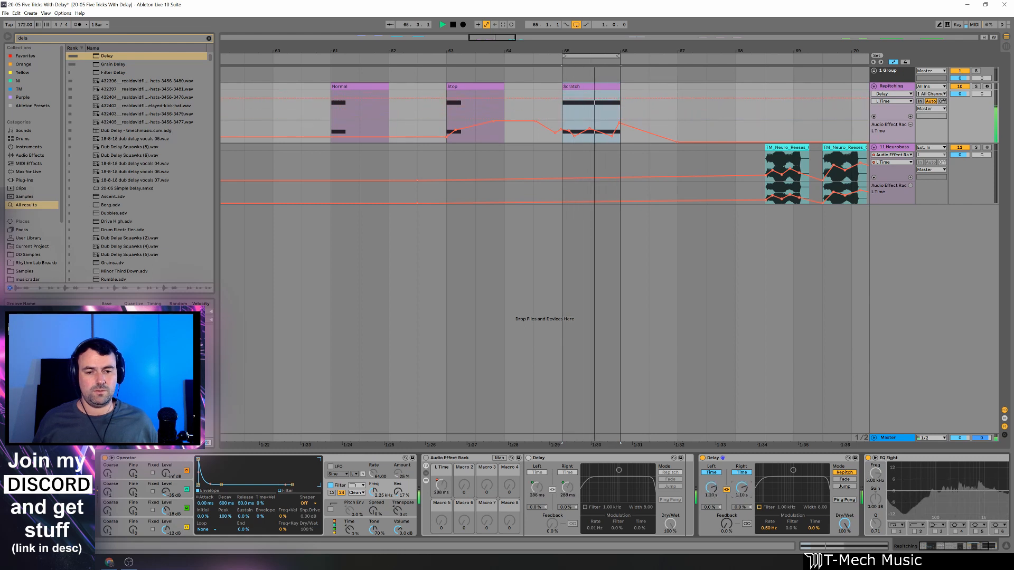
key("space")
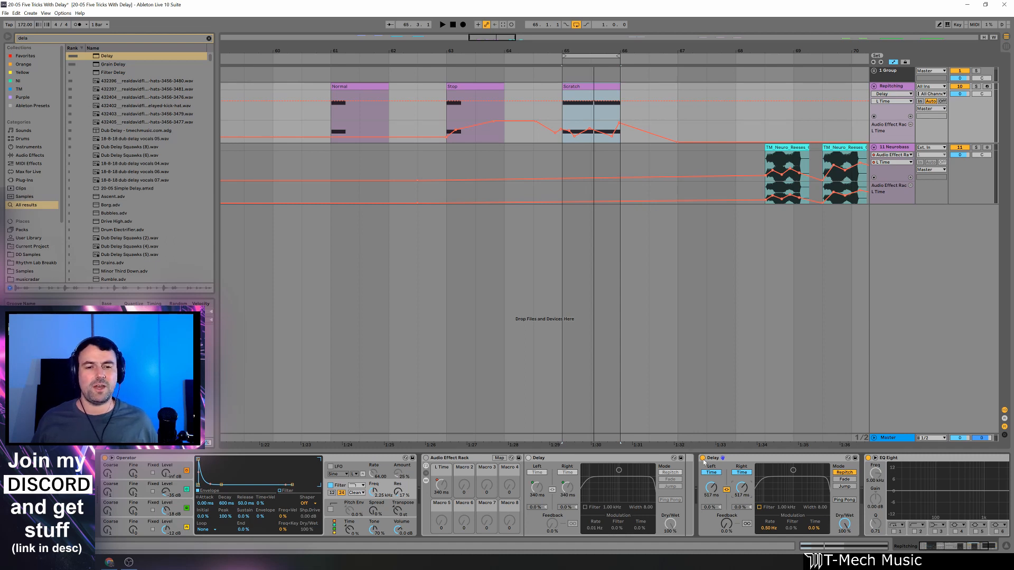
Replay the Stop clip and the Scratch clip through the re-enabled rack, with the second Delay off, to hear the automated repitching.
left_click(423, 129)
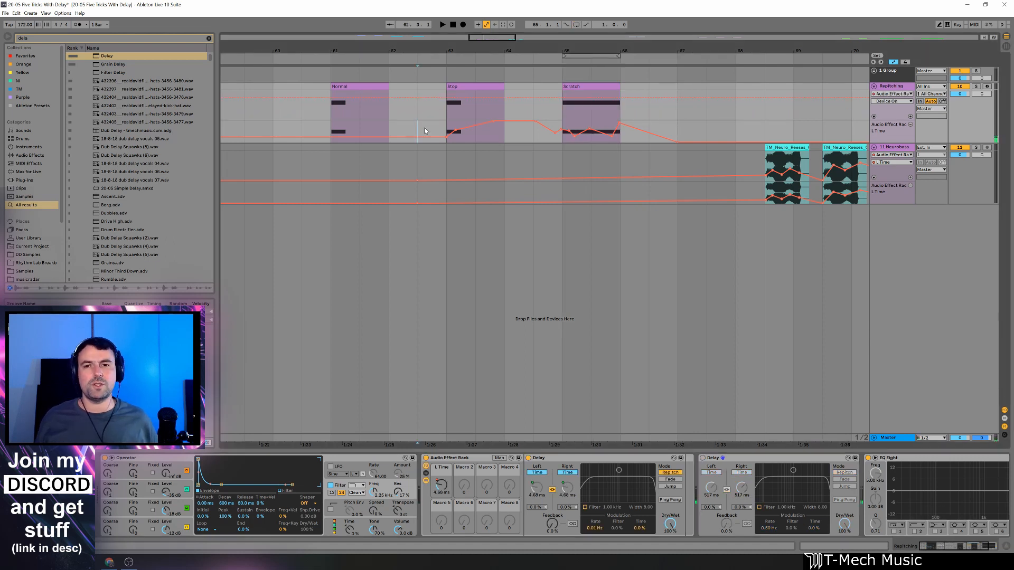
key("space")
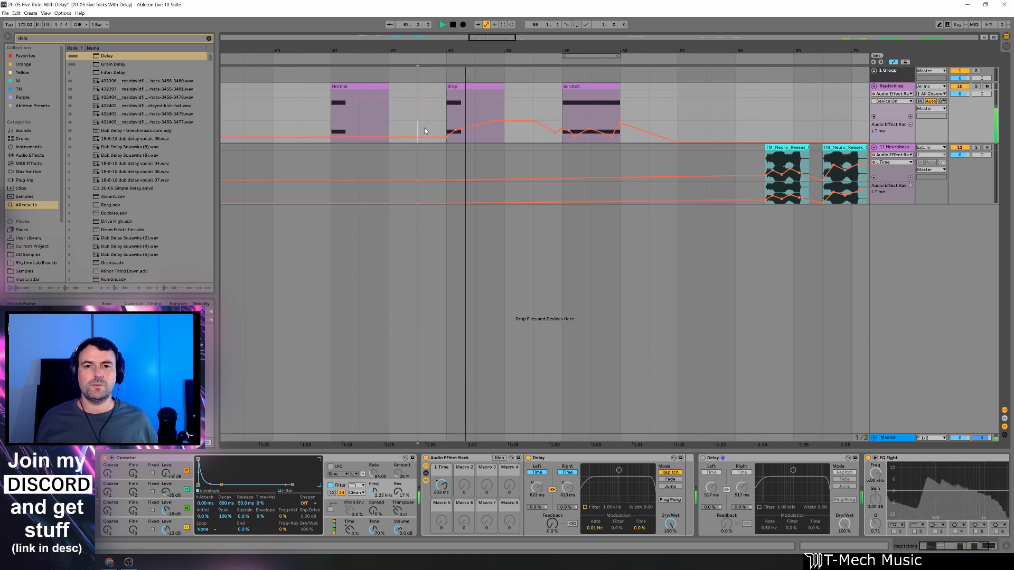
key("space")
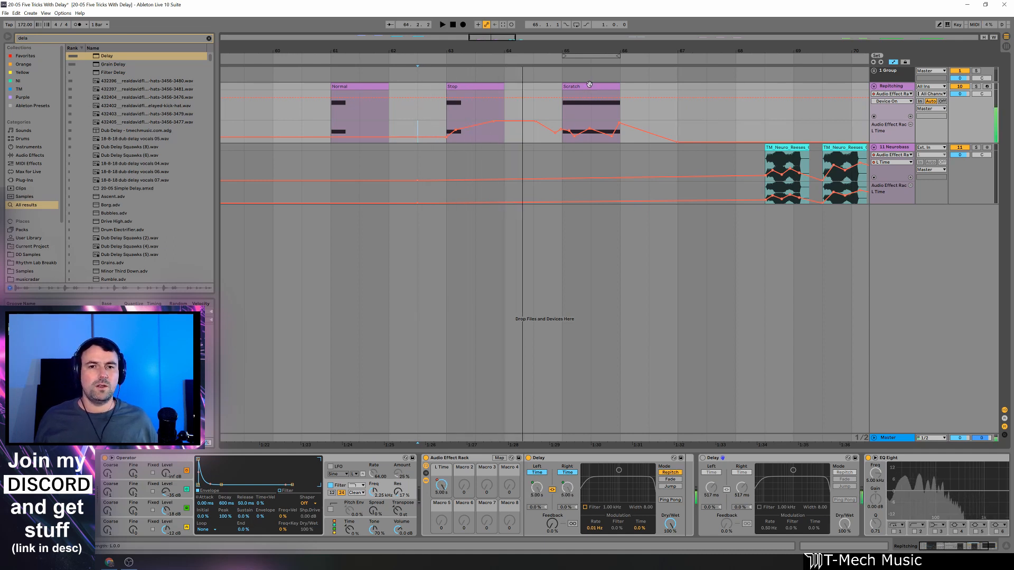
left_click(589, 85)
left_click(534, 118)
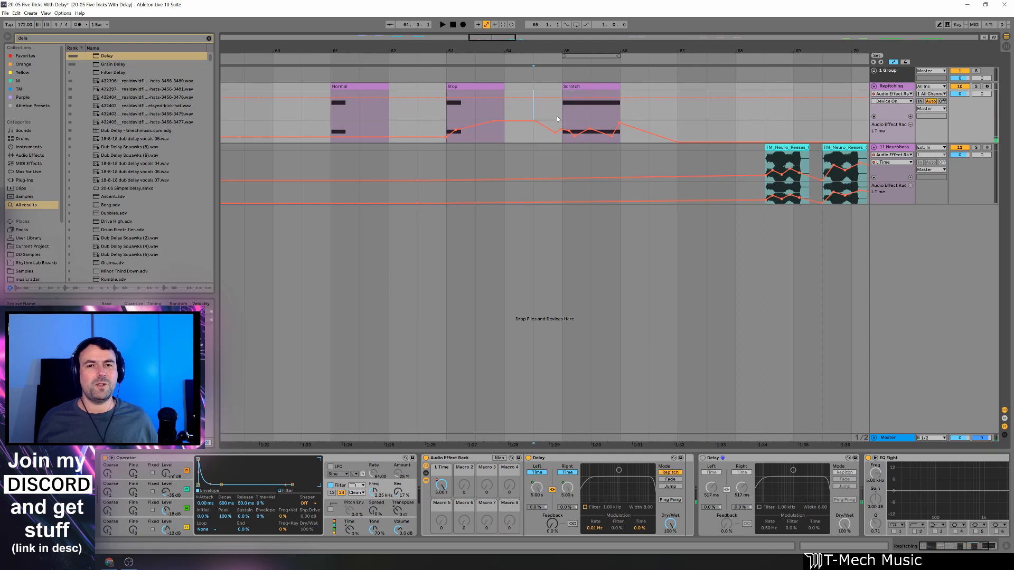
key("space")
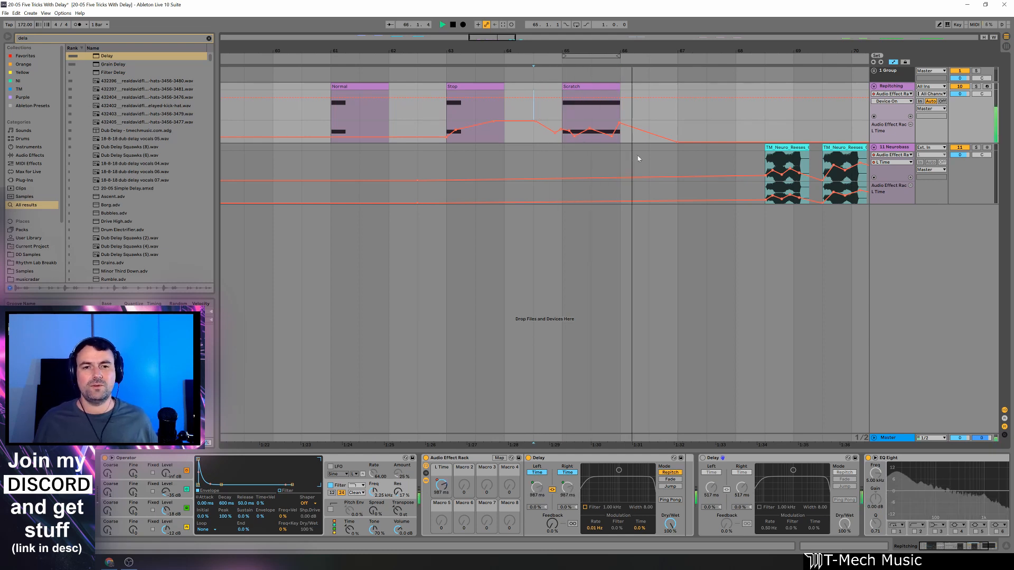
key("space")
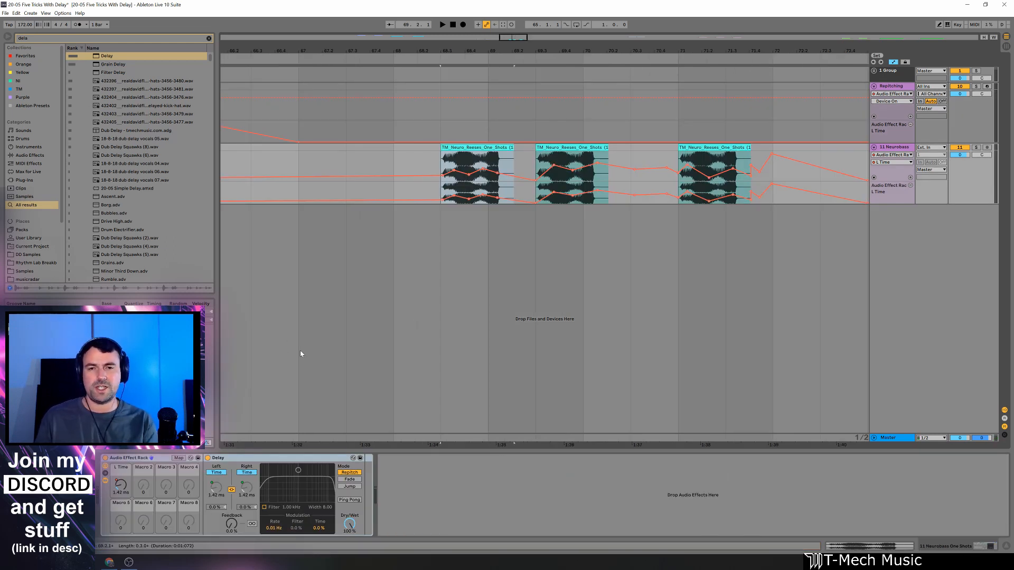
Compare the Neurobass one-shots with the Audio Effect Rack bypassed and re-enabled, playing the first clip each way.
left_click(106, 458)
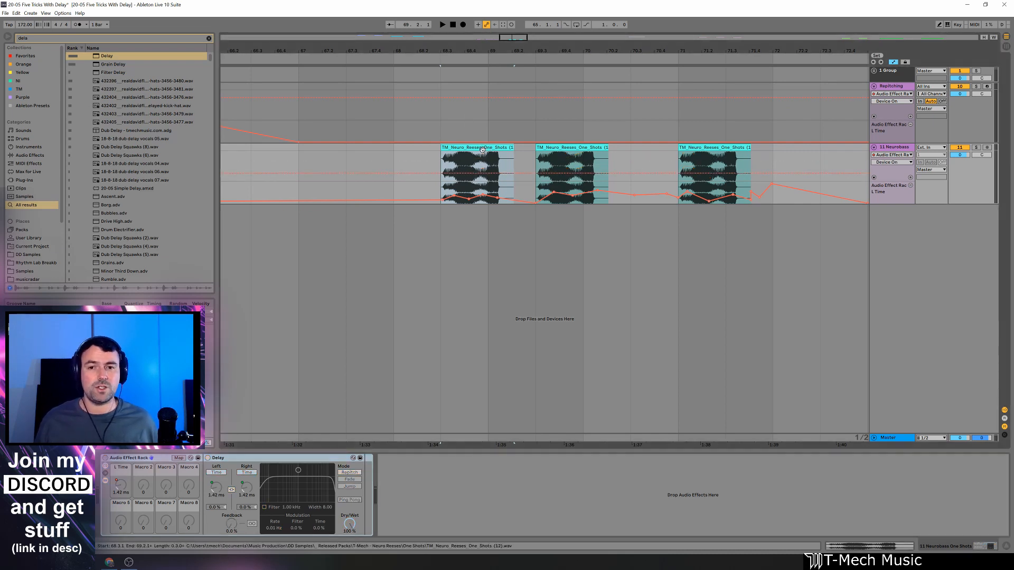
key("space")
key("space")
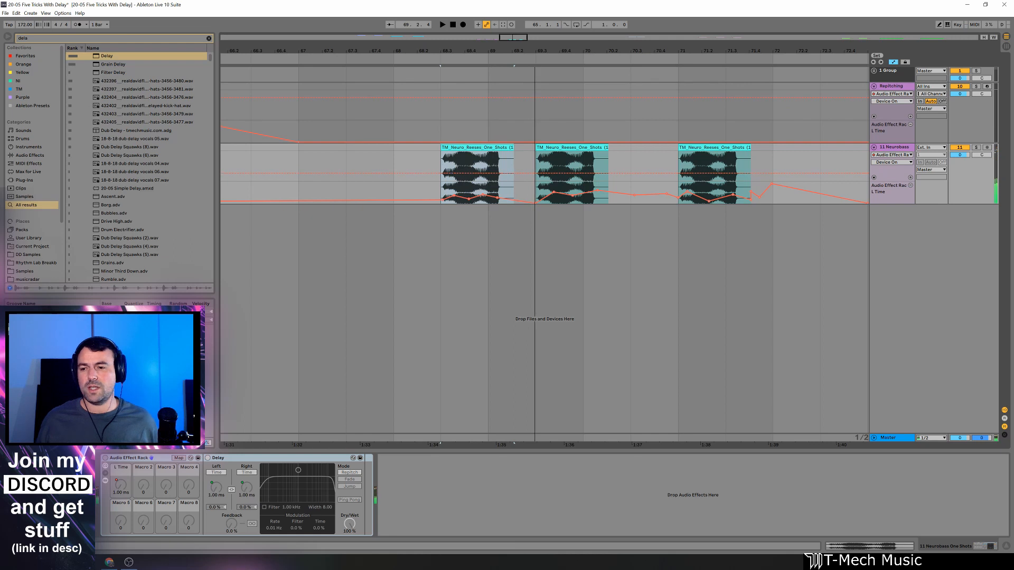
left_click(105, 458)
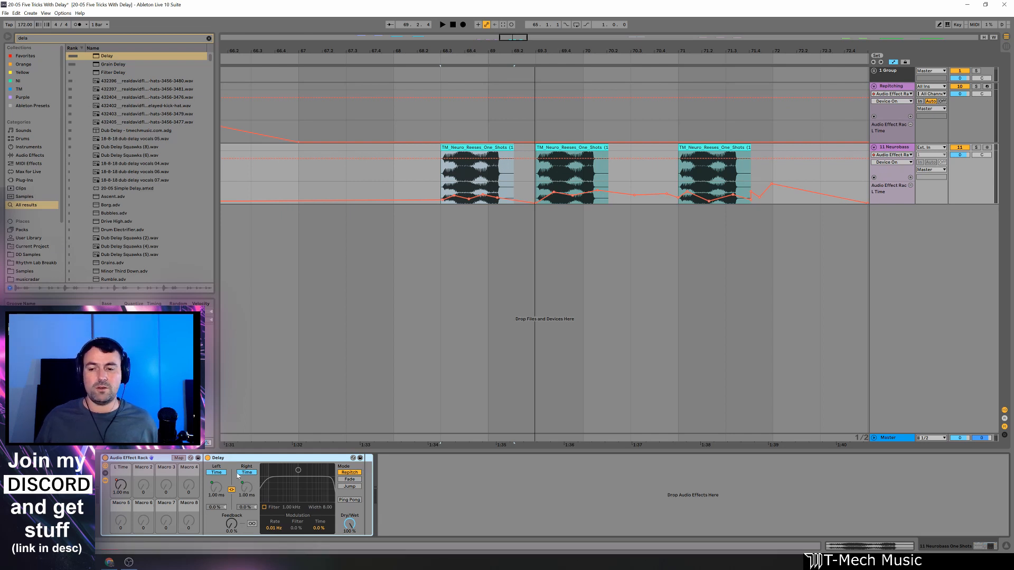
key("space")
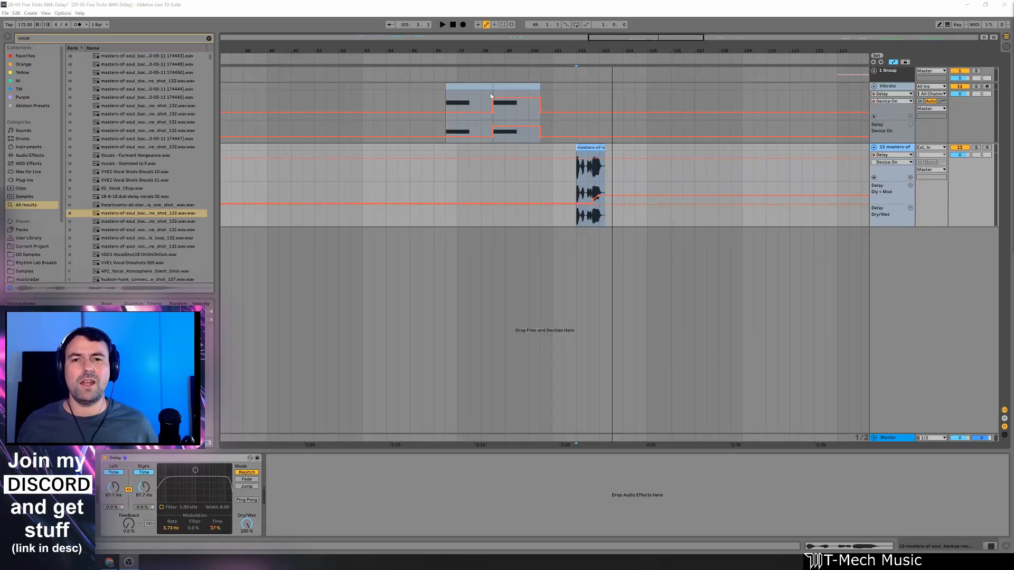
Play the first Vibrato clip with the Delay off and the second one with it on, to compare them.
left_click(451, 85)
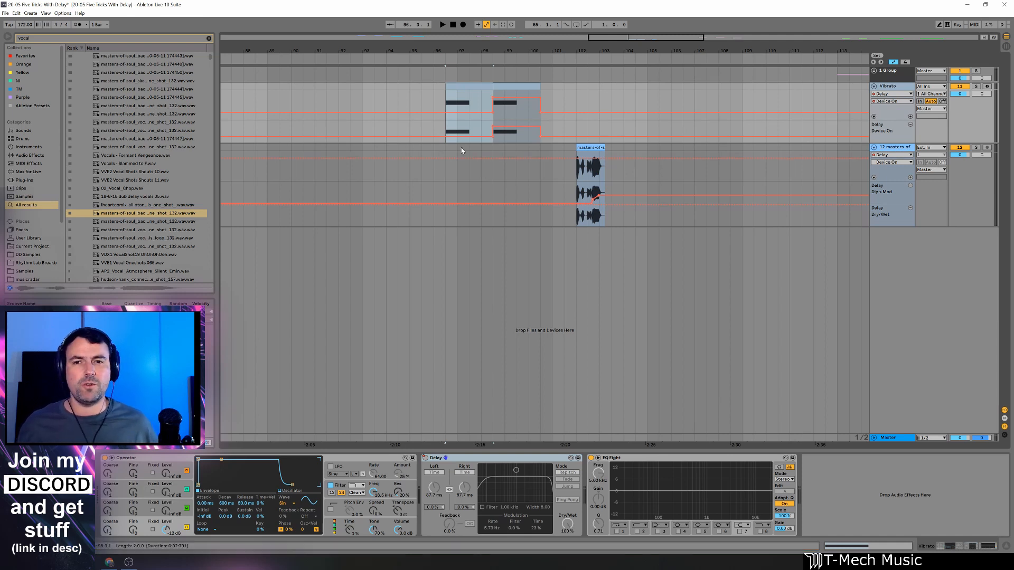
key("space")
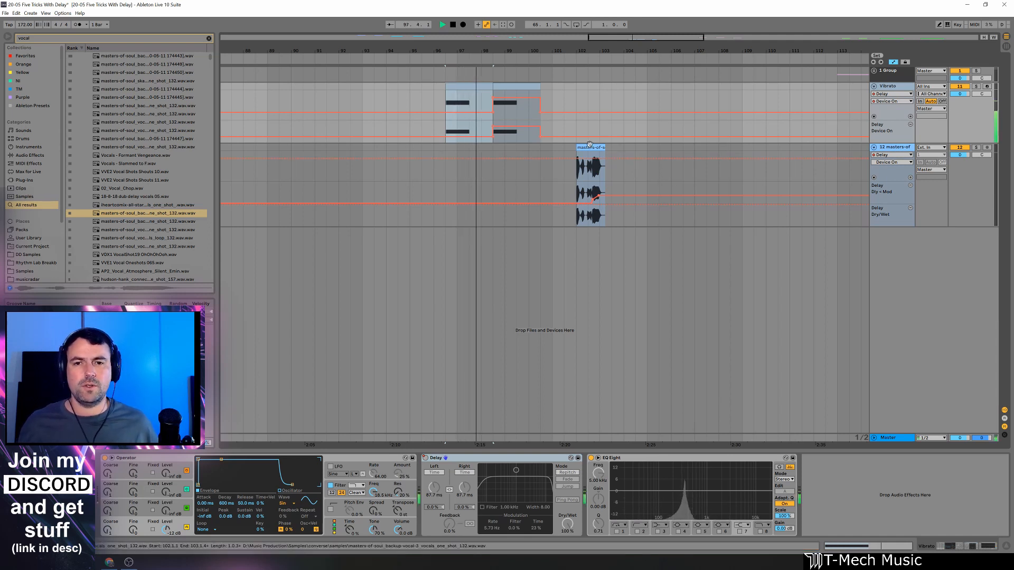
key("space")
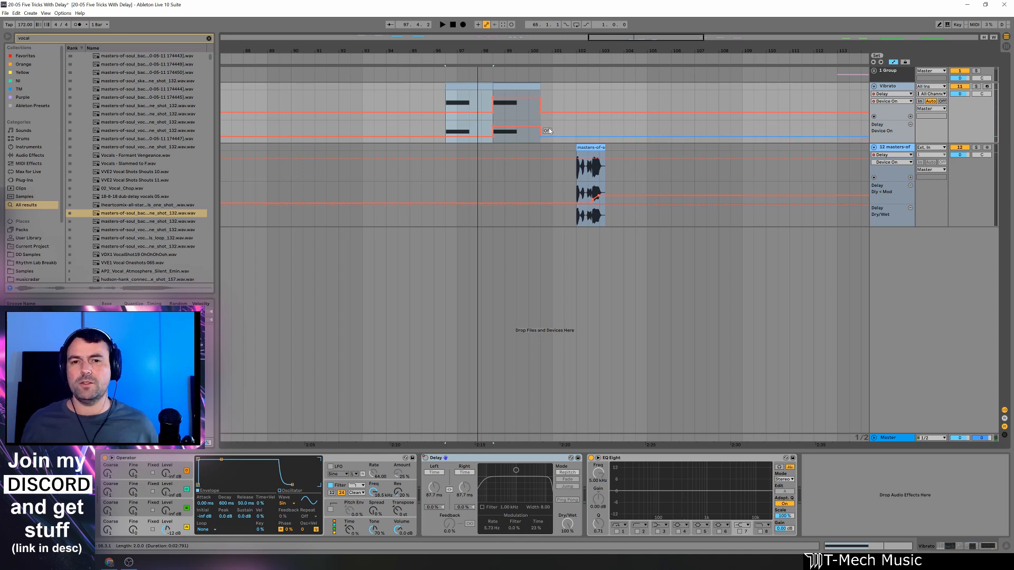
left_click(496, 119)
key("space")
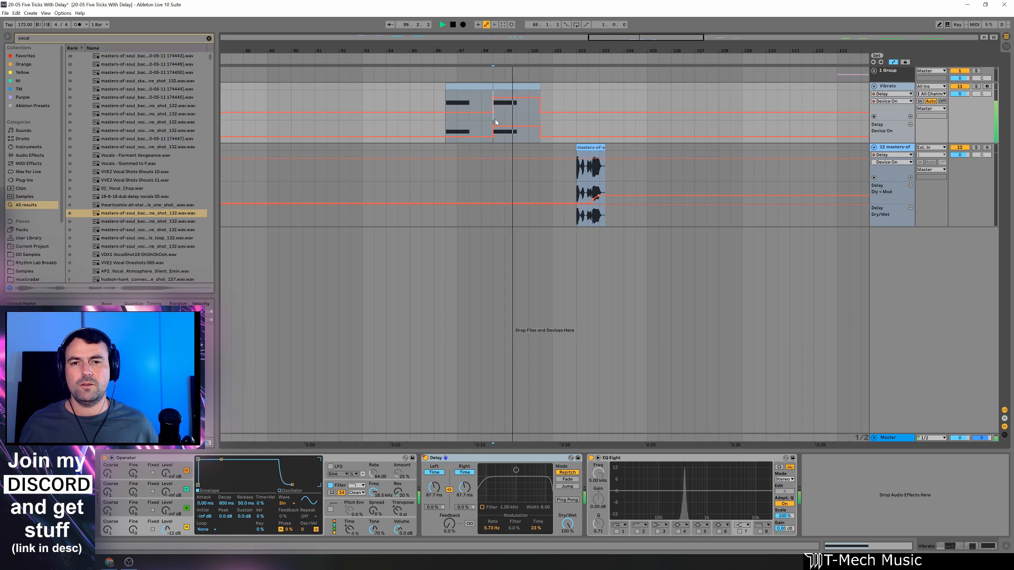
key("space")
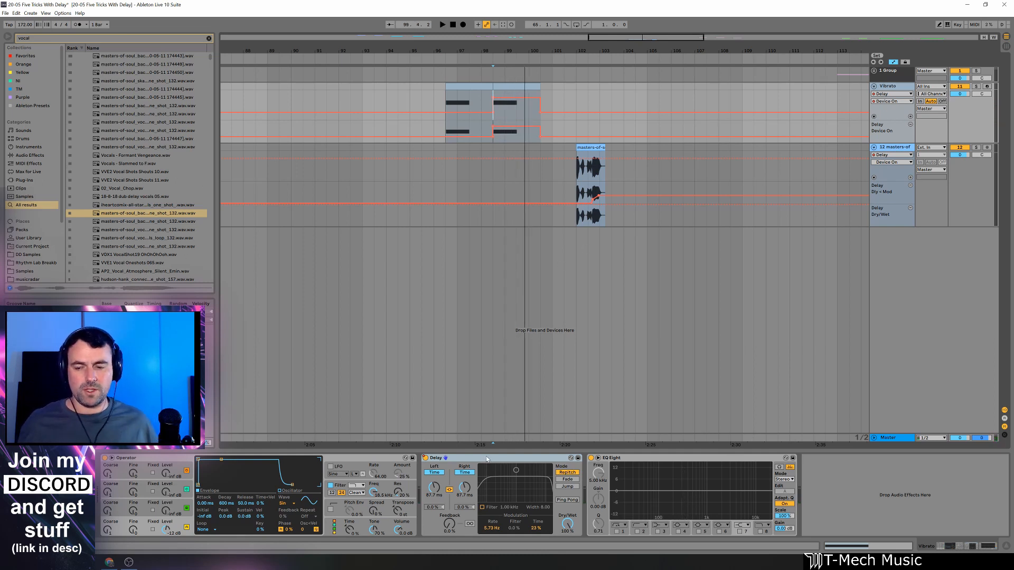
Replace the Vibrato track's Delay with a fresh default Delay, and set it to 100% Dry/Wet and 0% Feedback.
key("ctrl+f")
type("del")
key("Down")
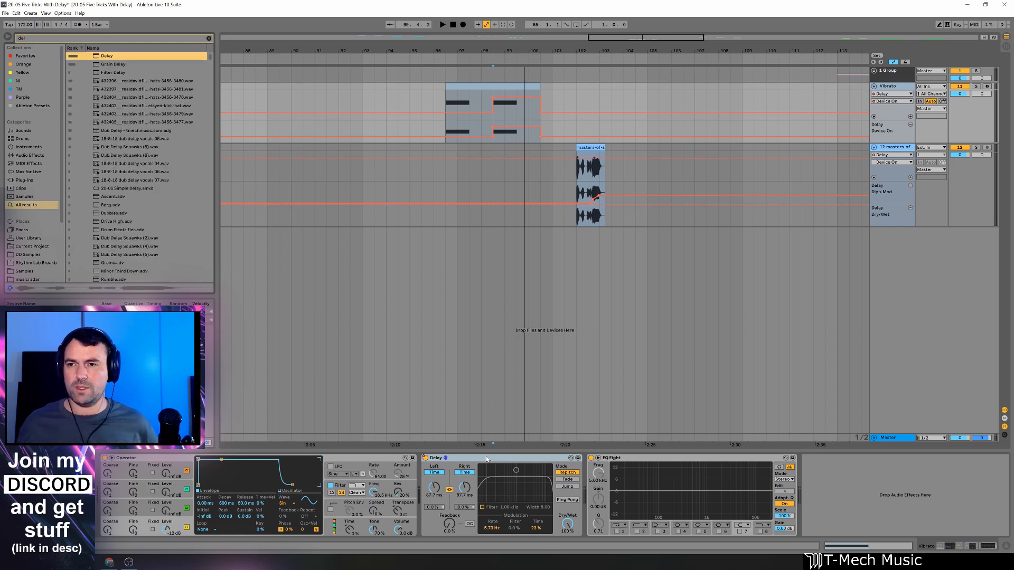
key("Return")
left_click(443, 459)
key("Delete")
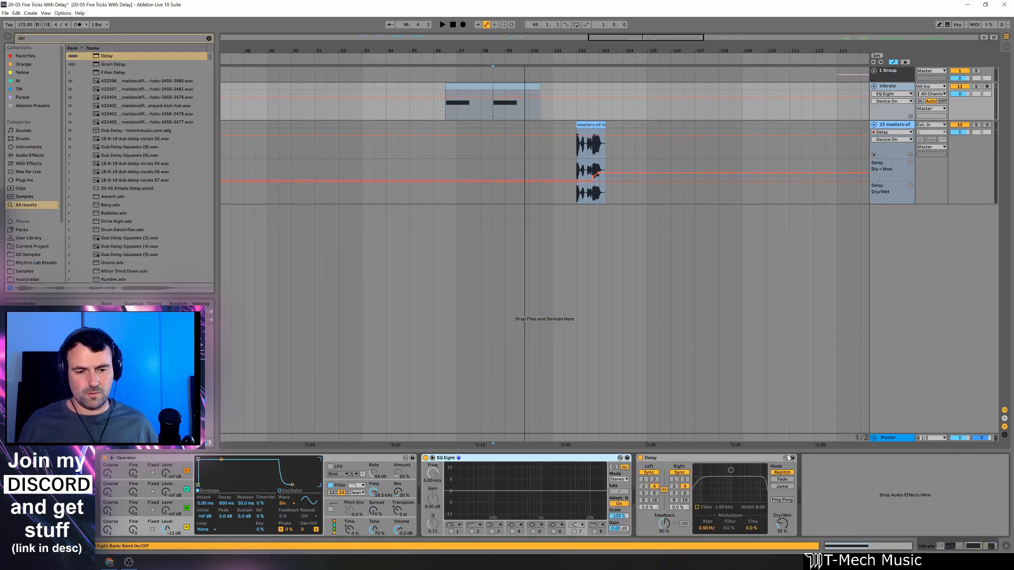
left_click_drag(774, 521, 775, 497)
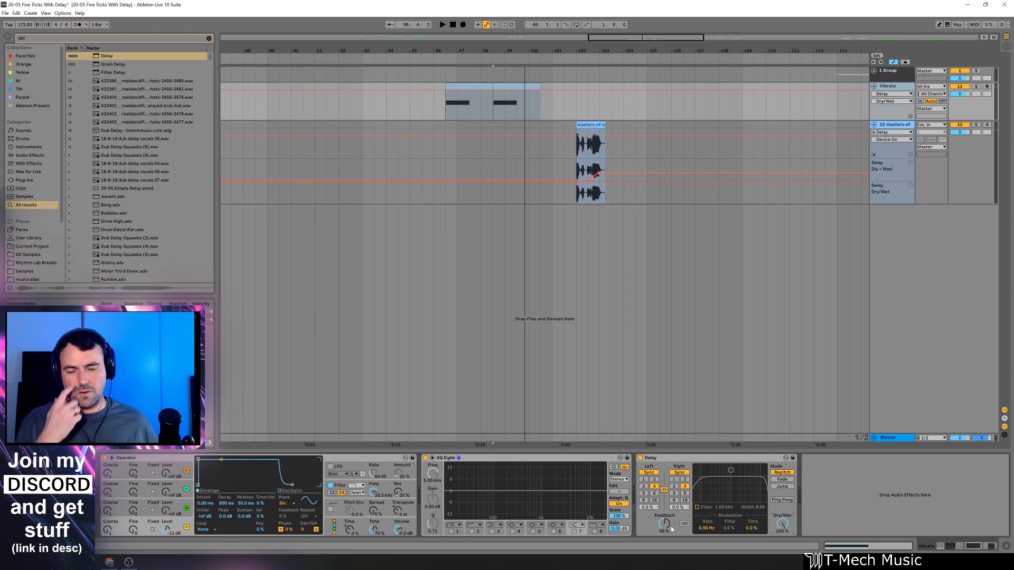
left_click_drag(664, 524, 664, 544)
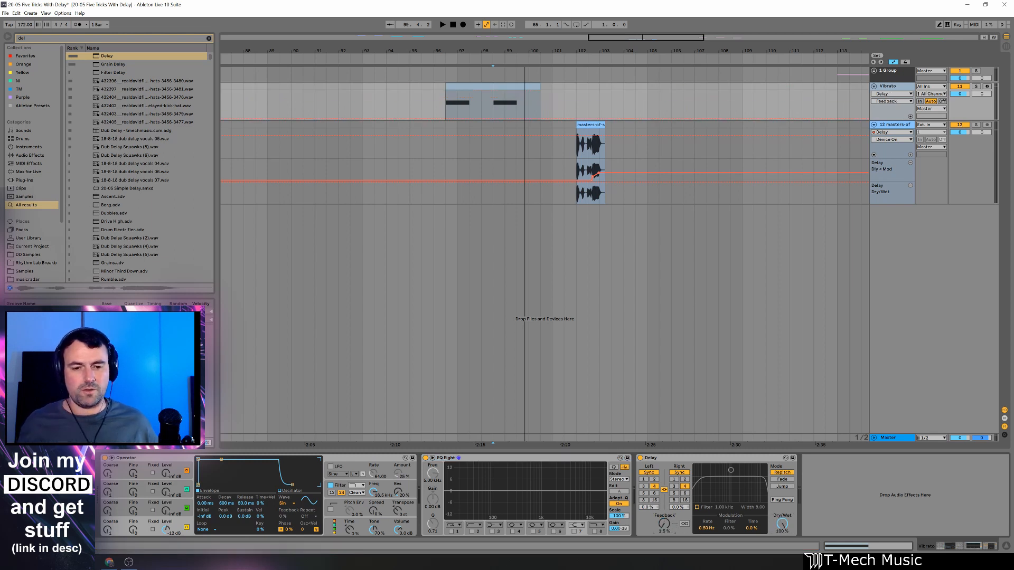
Switch the new Delay to Time mode, shorten the delay to about 55 ms, and raise its modulation rate to 3.66 Hz and its time modulation.
left_click(680, 473)
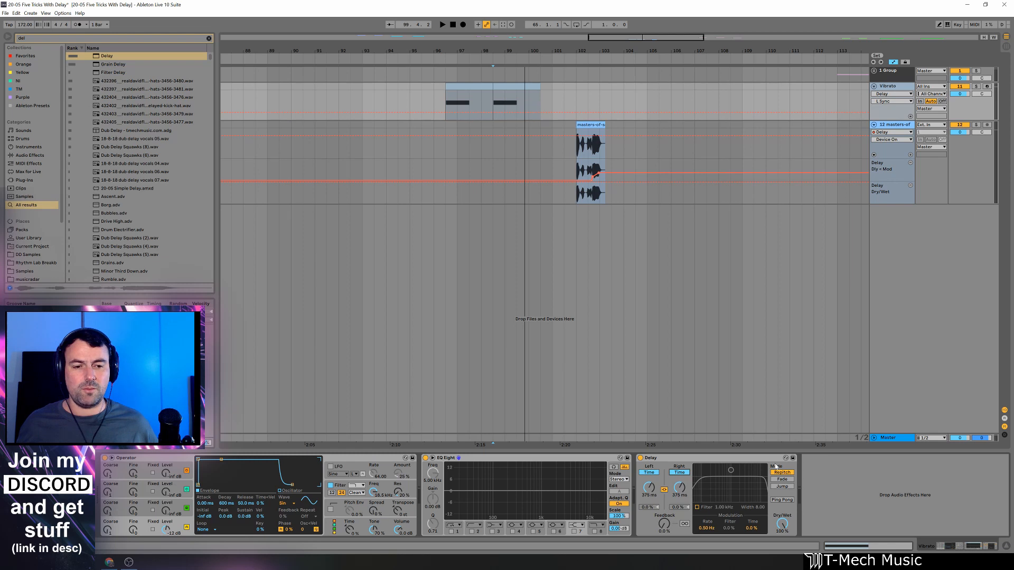
left_click_drag(678, 488, 679, 533)
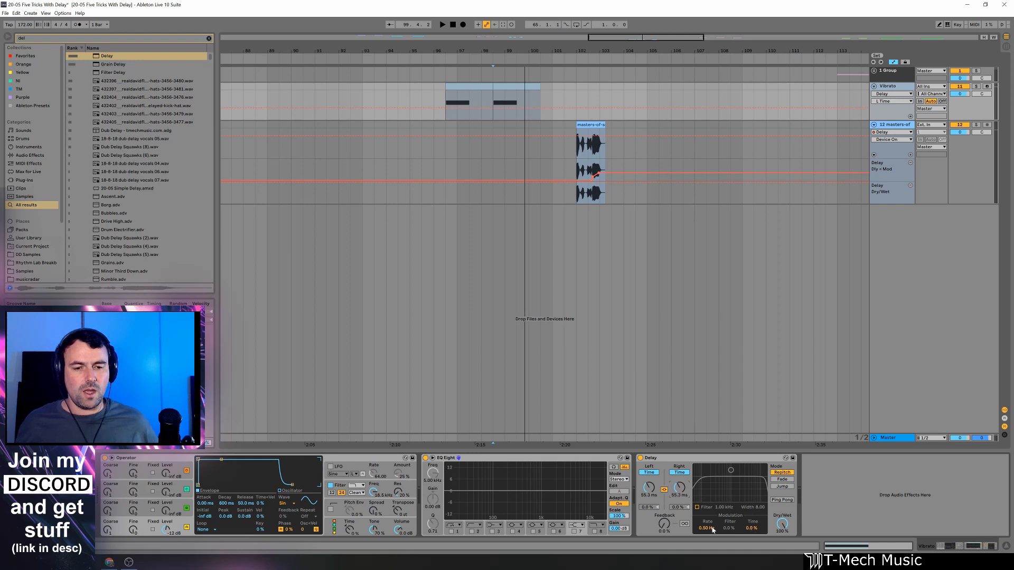
left_click_drag(707, 526, 707, 507)
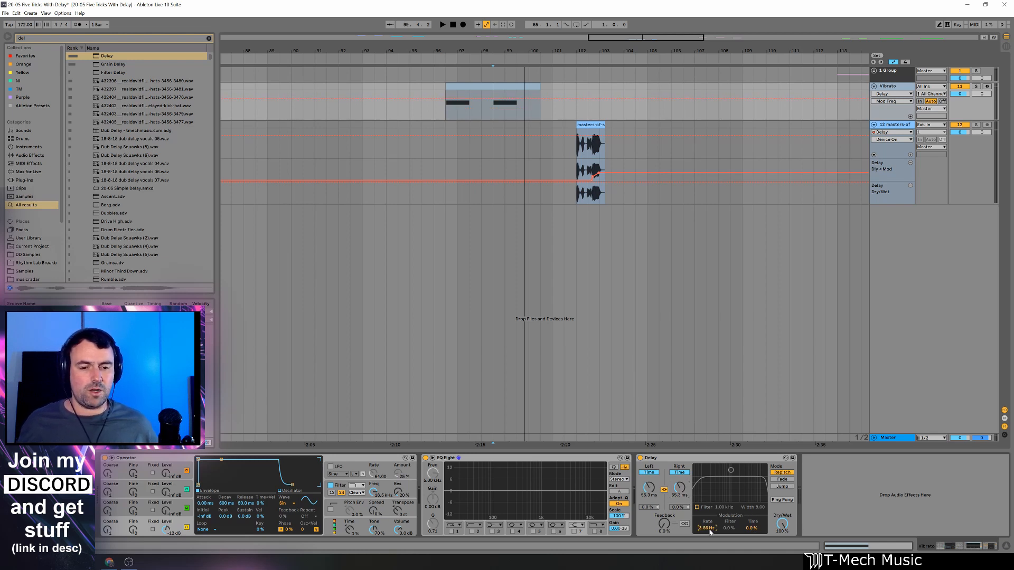
left_click_drag(755, 526, 753, 502)
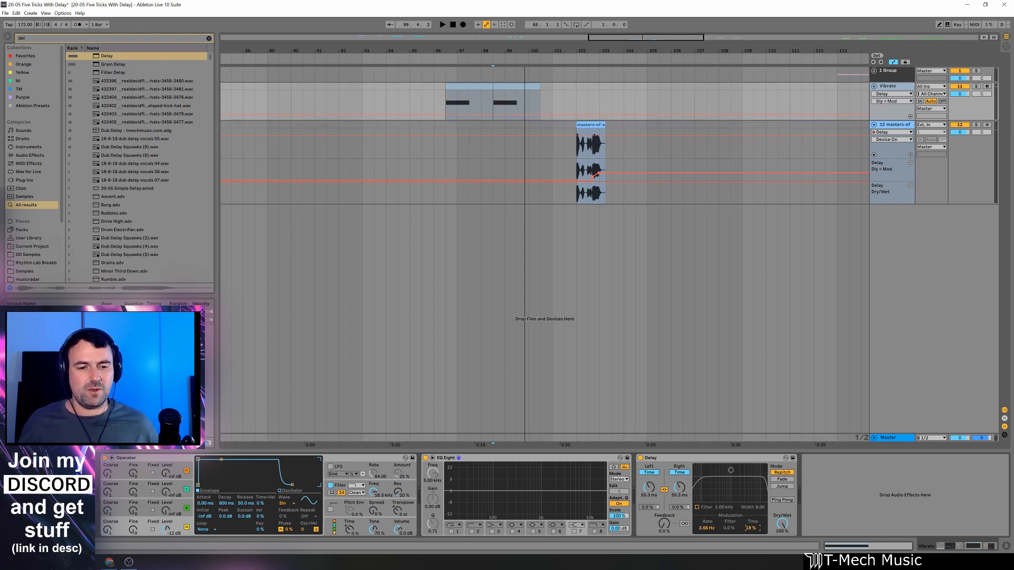
Play the second Vibrato clip while adjusting the new Delay's time modulation amount by ear.
key("space")
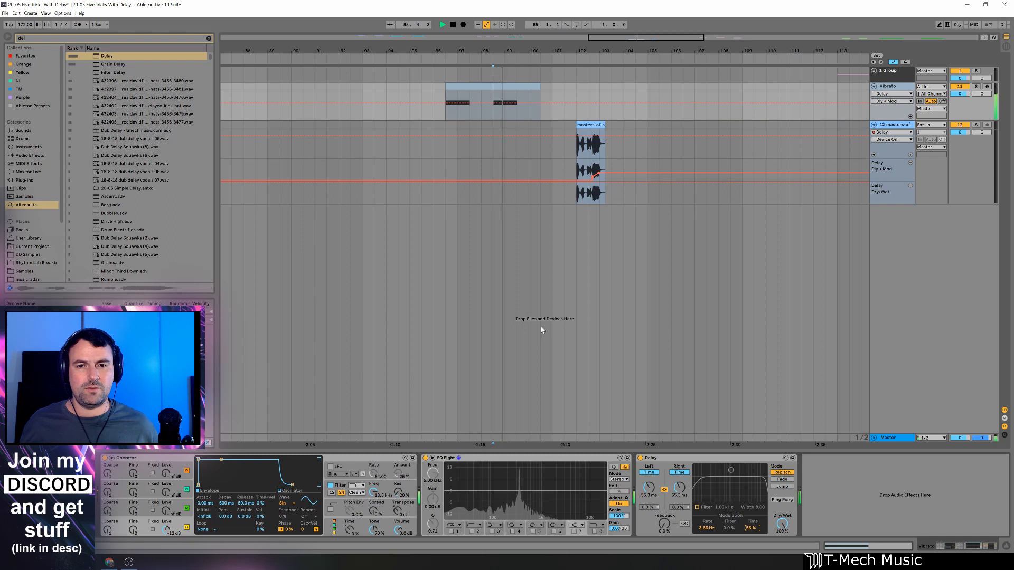
left_click_drag(752, 529, 752, 532)
key("space")
key("space")
key("space")
key("space")
Place the Delay ahead of EQ Eight and play the second Vibrato clip to watch its pitch movement in the enlarged EQ spectrum.
left_click_drag(580, 459, 832, 473)
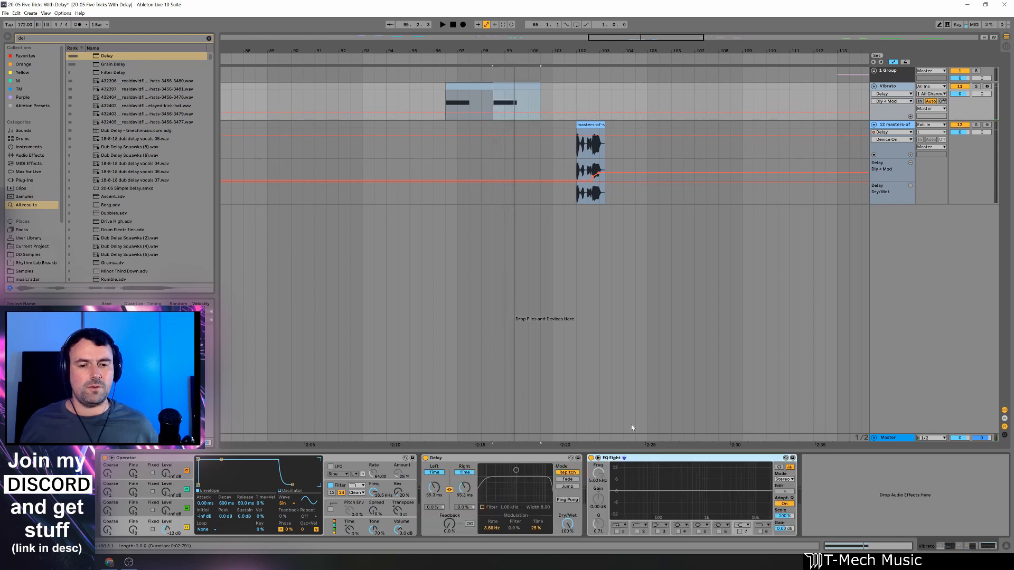
key("space")
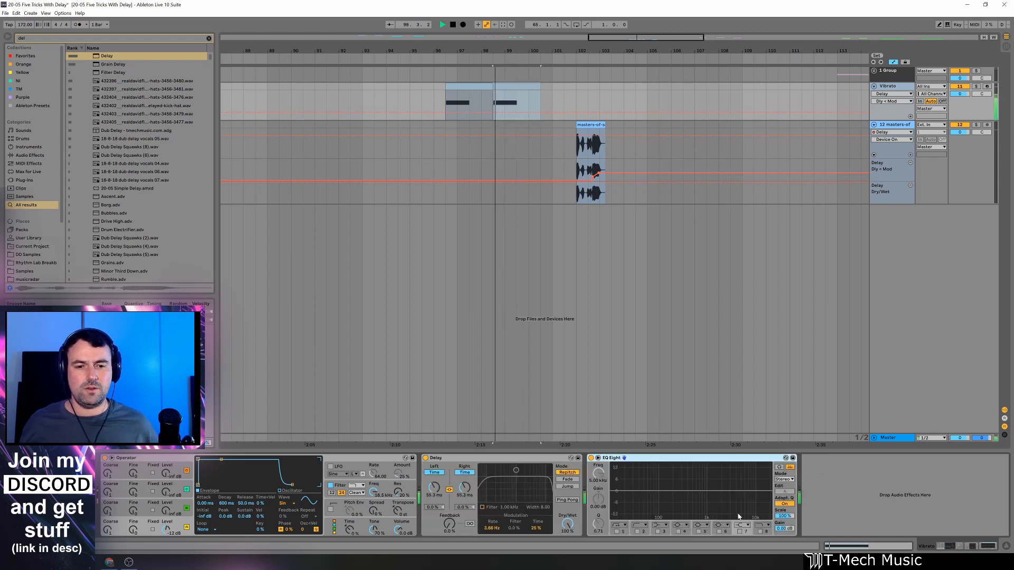
double_click(687, 483)
key("space")
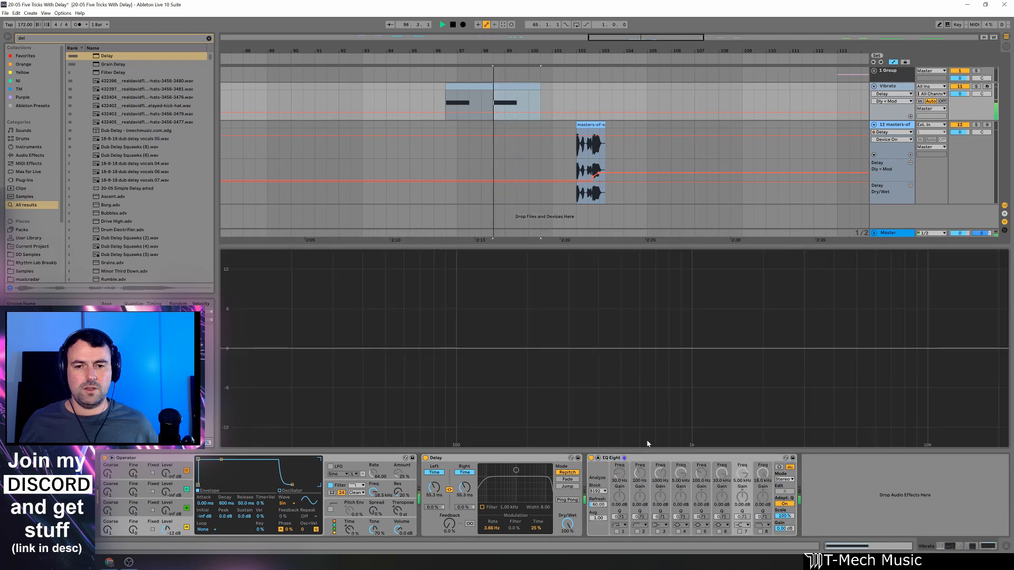
key("space")
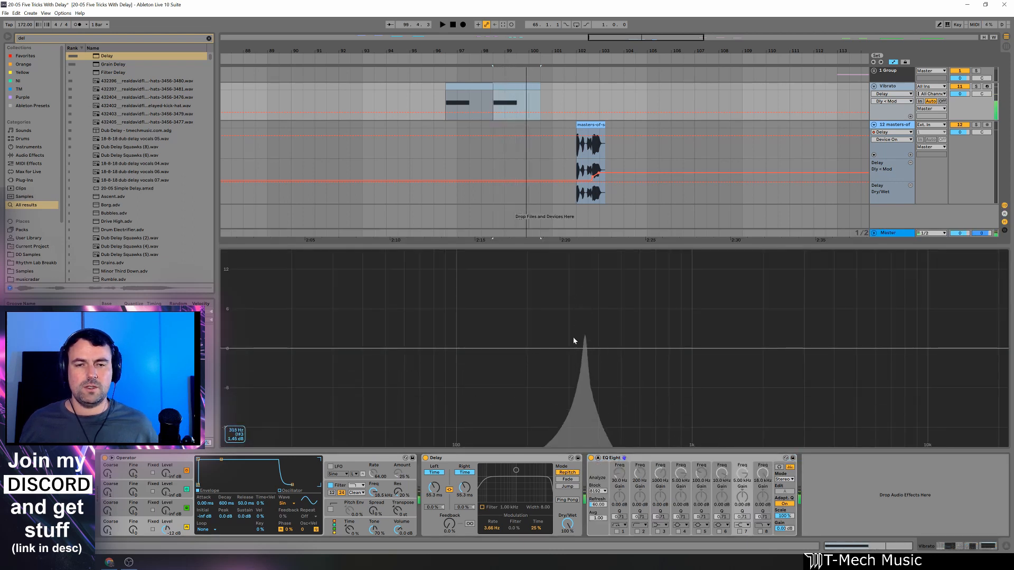
left_click(598, 457)
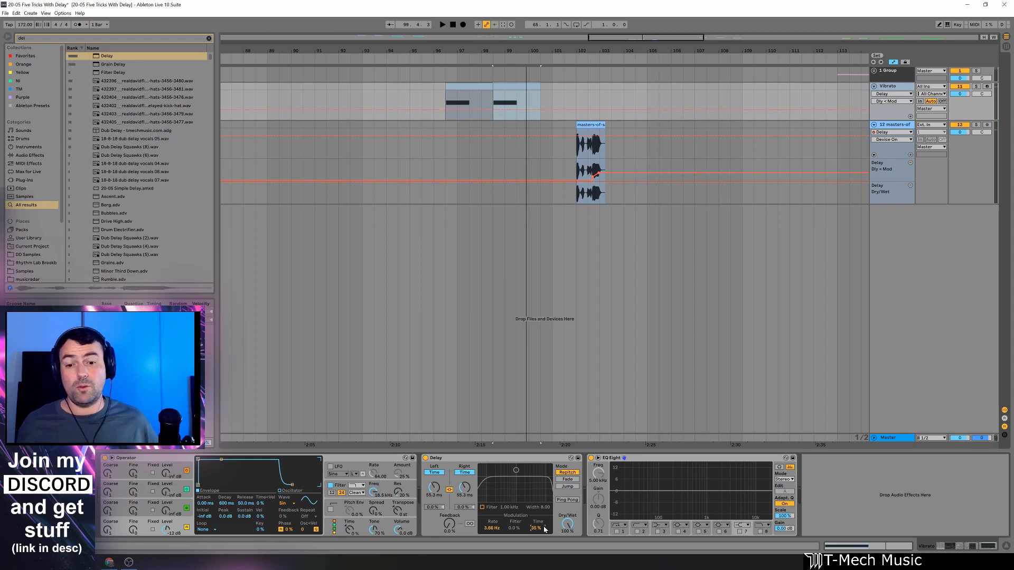
Try a fast Delay modulation rate of 19.8 Hz on the Vibrato track, and bring it back down to about 6 Hz.
key("space")
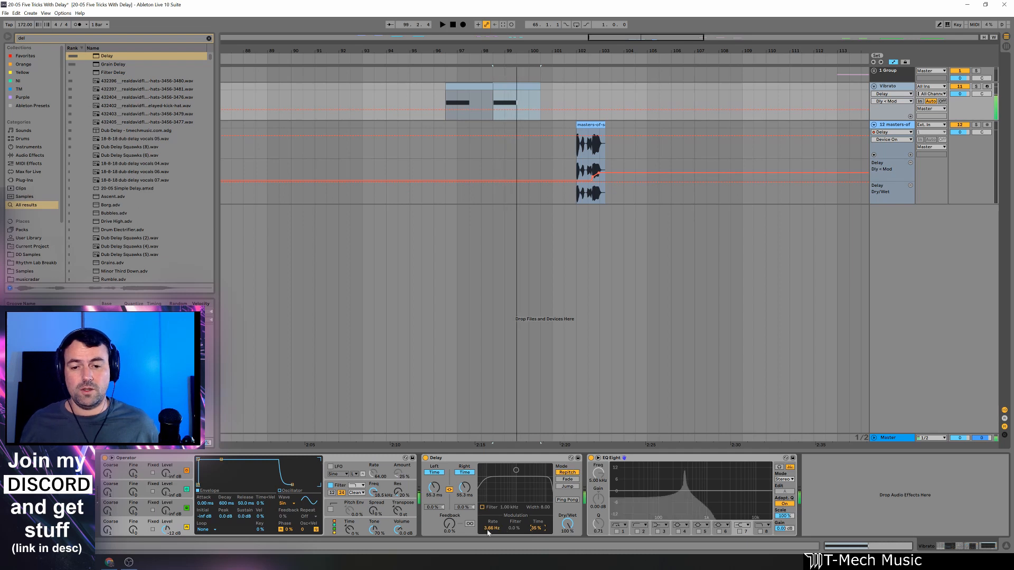
left_click_drag(490, 528, 490, 507)
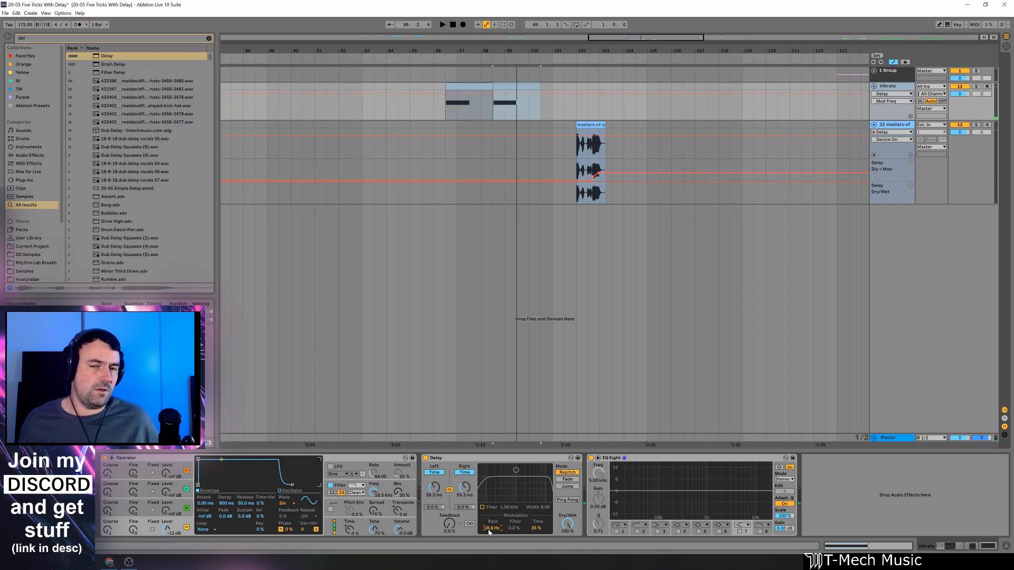
left_click_drag(489, 532, 489, 557)
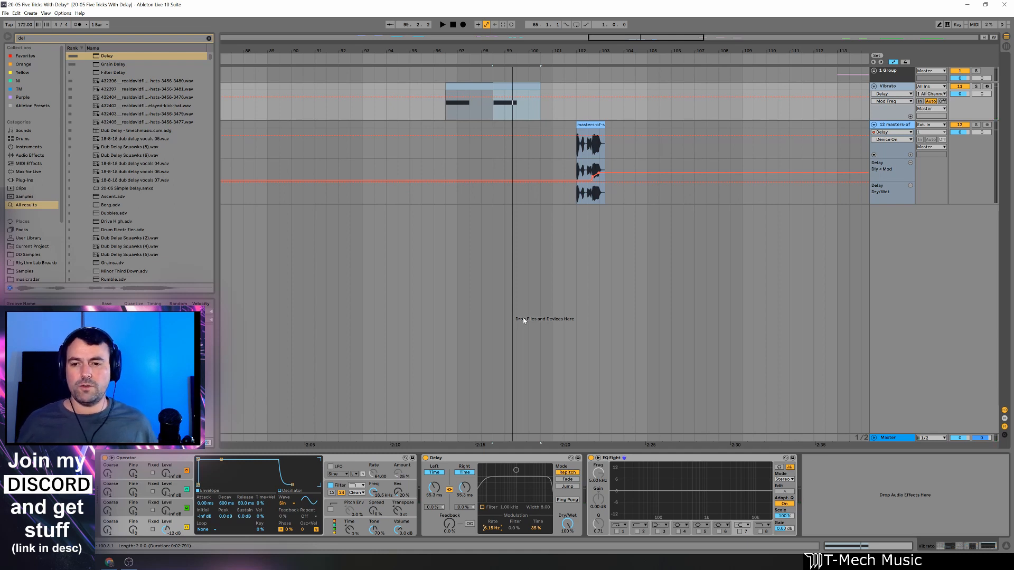
Play the backup vocal one-shot with its Delay bypassed and again with it enabled, to compare the automated vibrato.
left_click(590, 147)
left_click(105, 458)
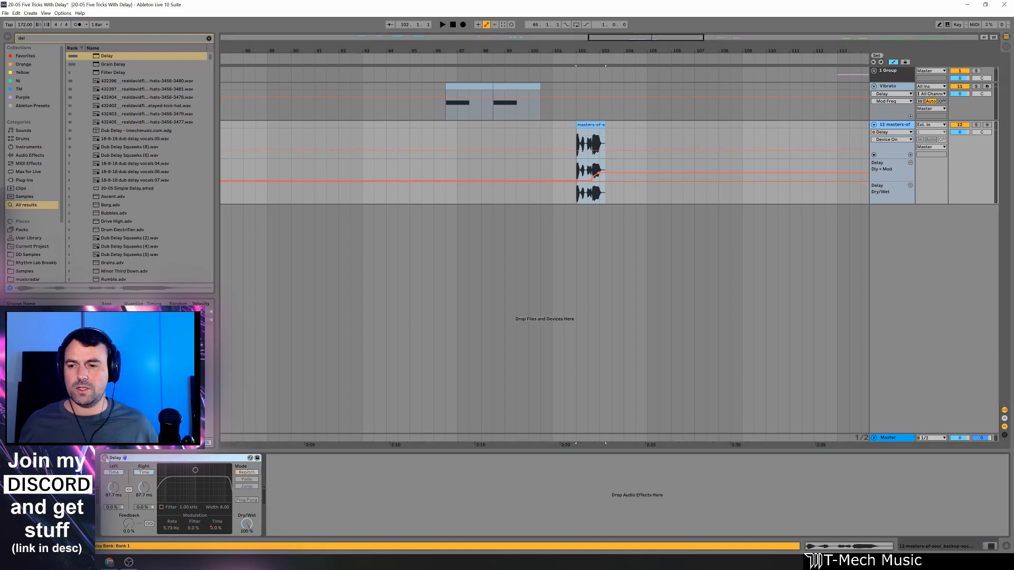
key("space")
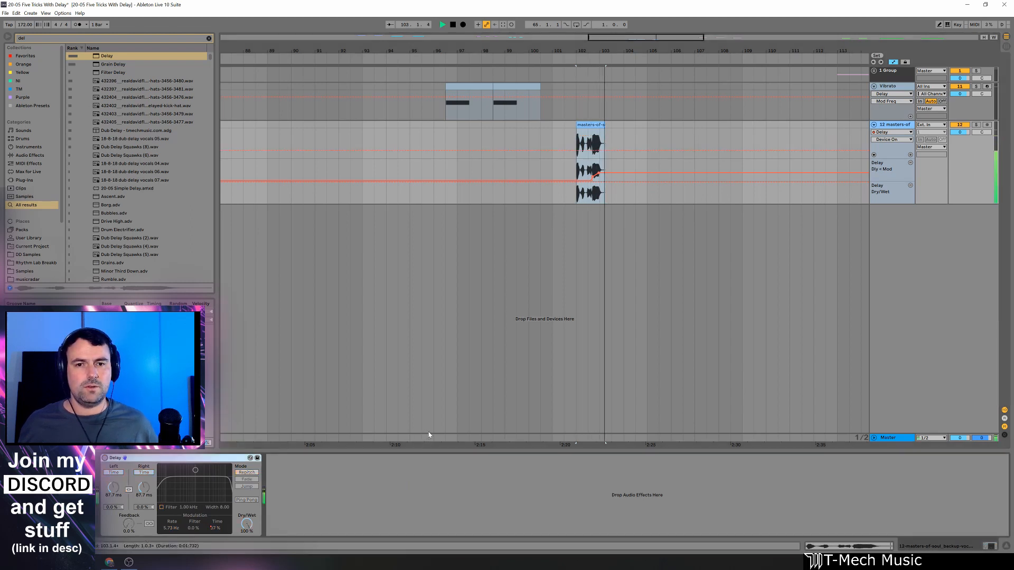
key("space")
left_click_drag(606, 54, 588, 137)
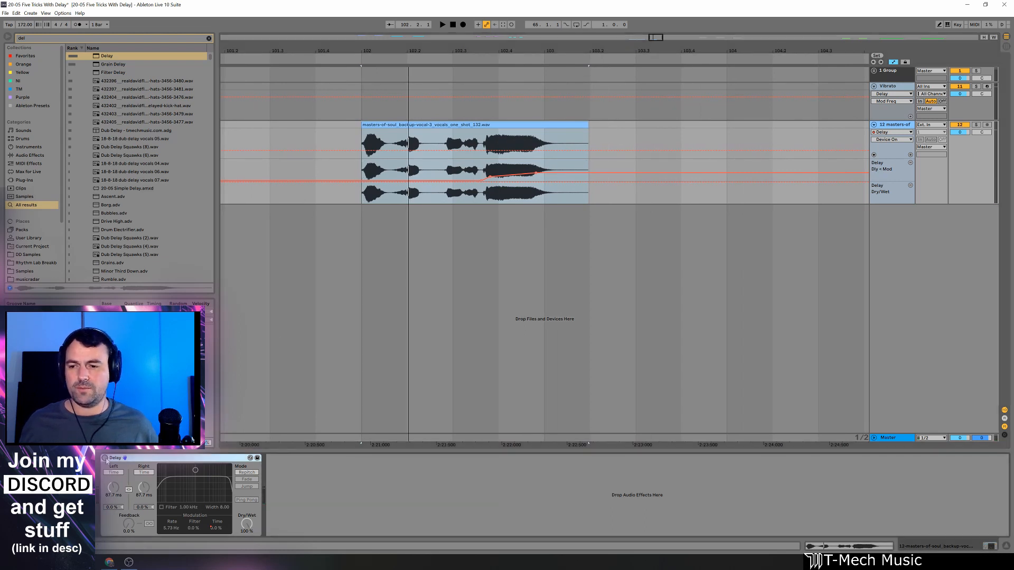
left_click(105, 458)
key("space")
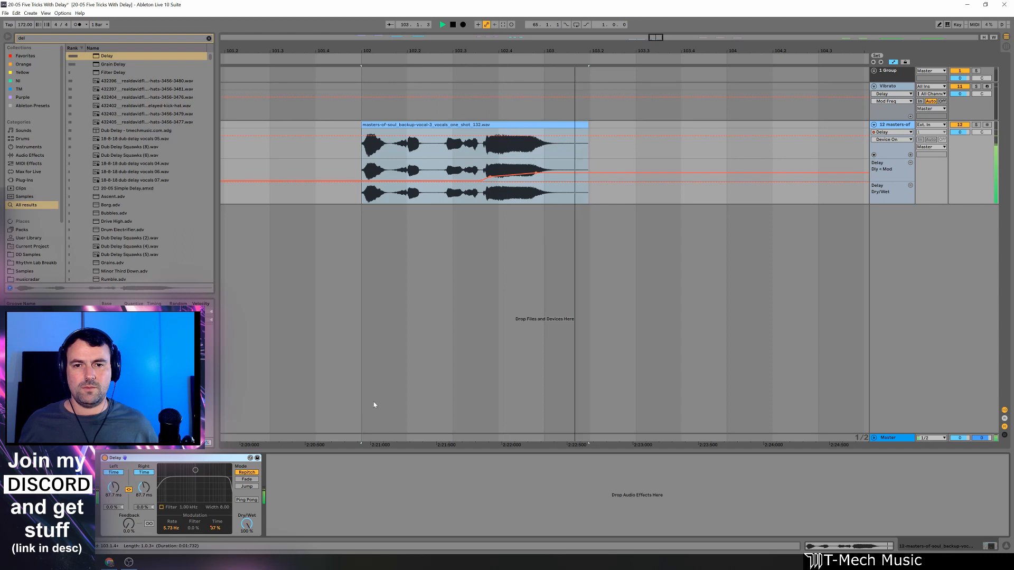
key("space")
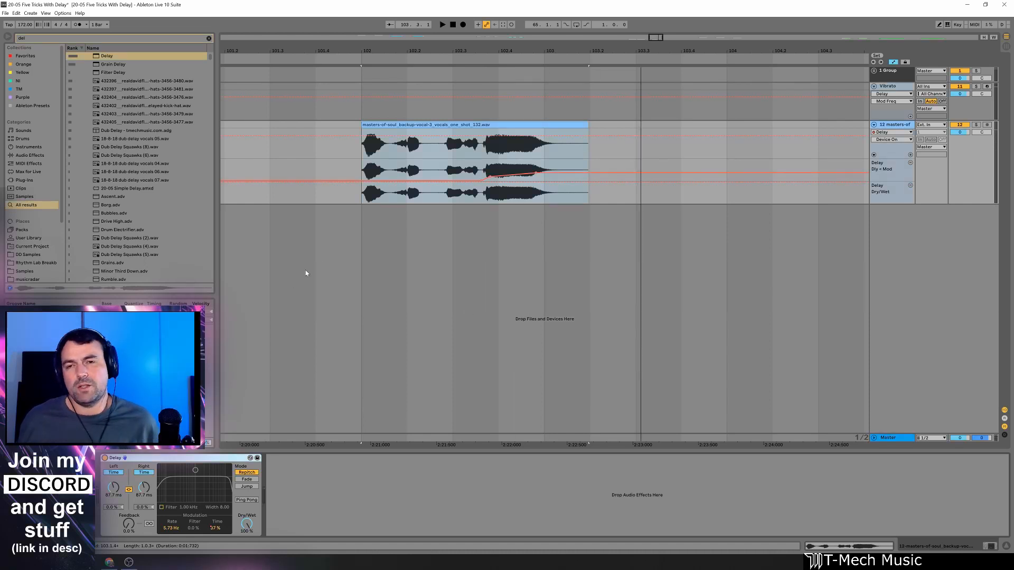
Play the first clip on the Chorus track to hear the dry sound with the Delay off.
left_click_drag(507, 51, 510, 47)
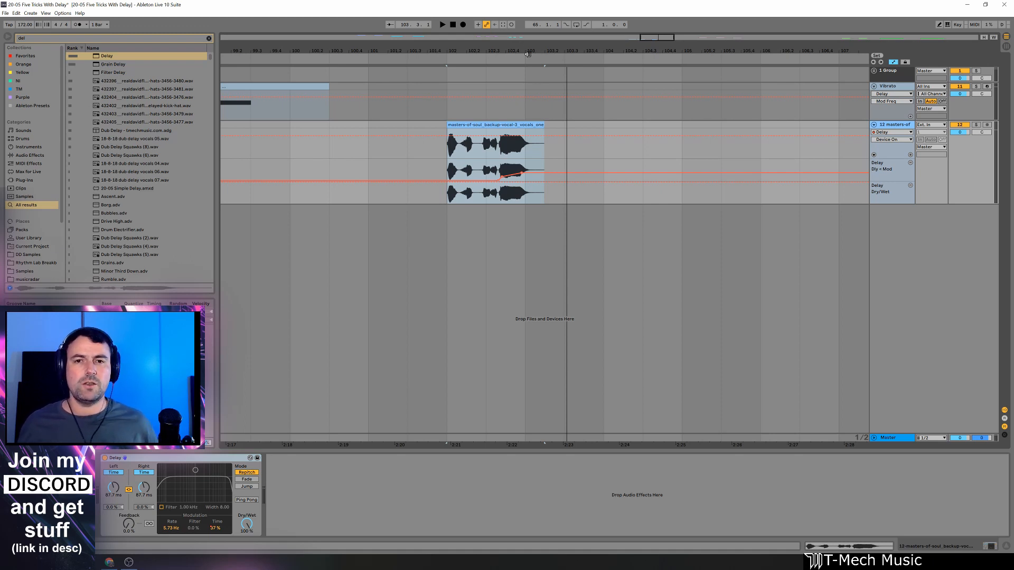
left_click_drag(526, 55, 527, 49)
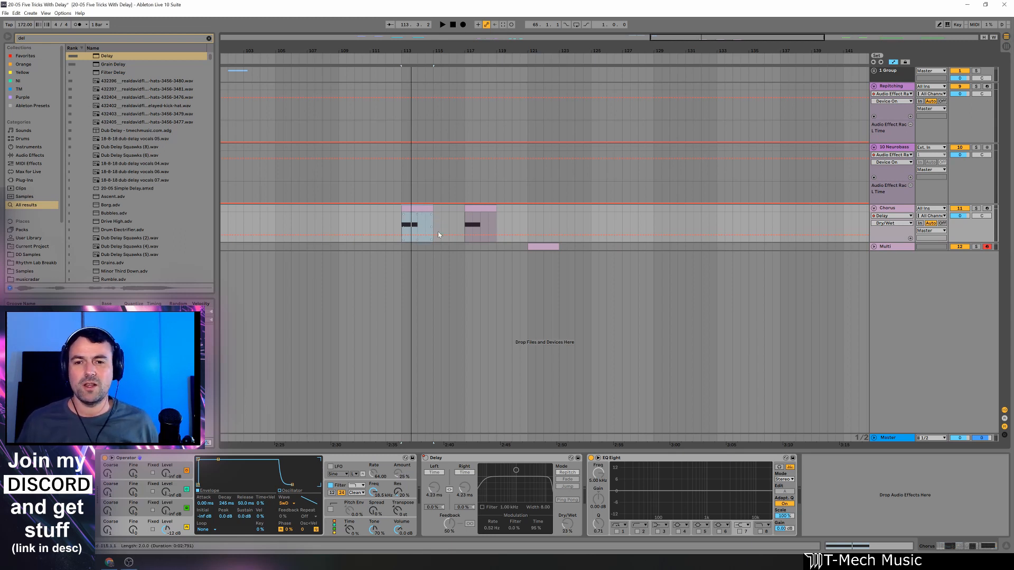
left_click(406, 214)
left_click(407, 208)
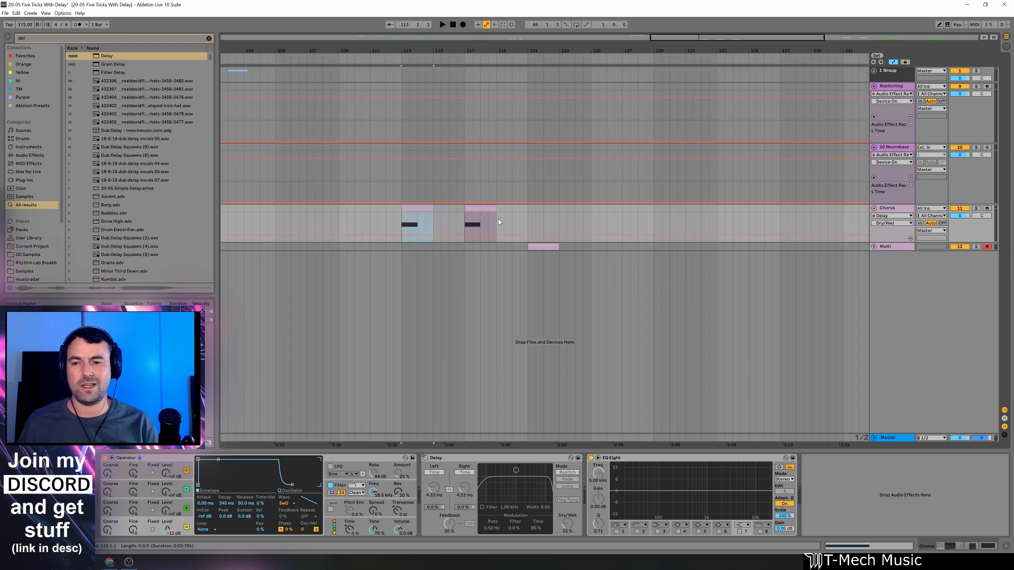
key("space")
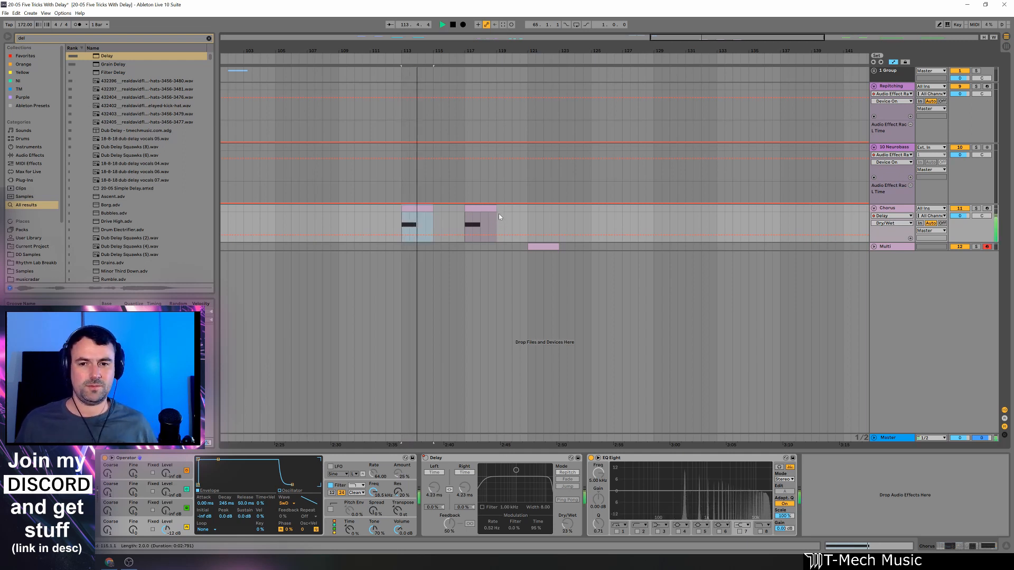
key("space")
Play the second Chorus clip with the Delay enabled, and try raising the Delay's Dry/Wet to 40%.
left_click(473, 210)
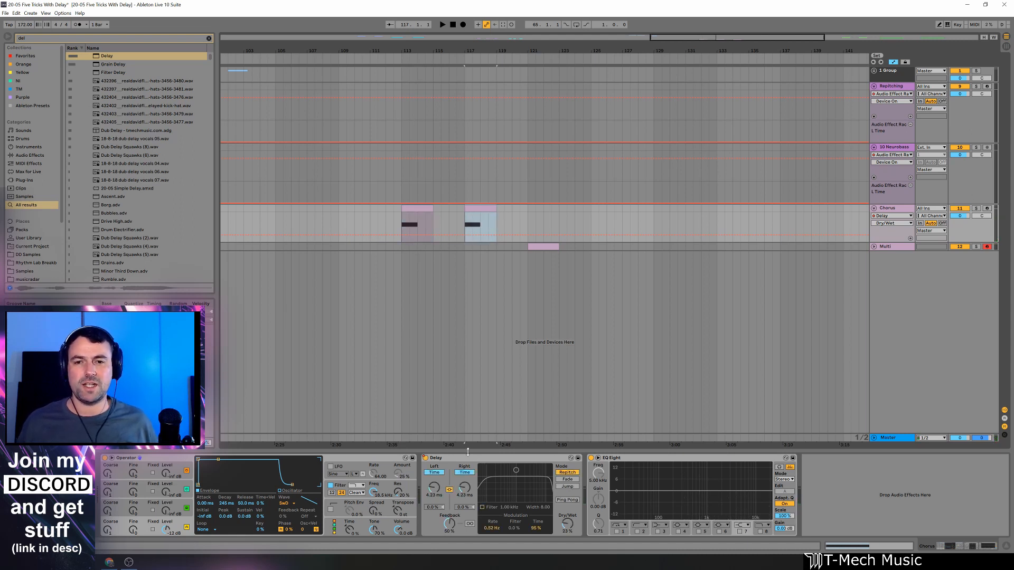
key("space")
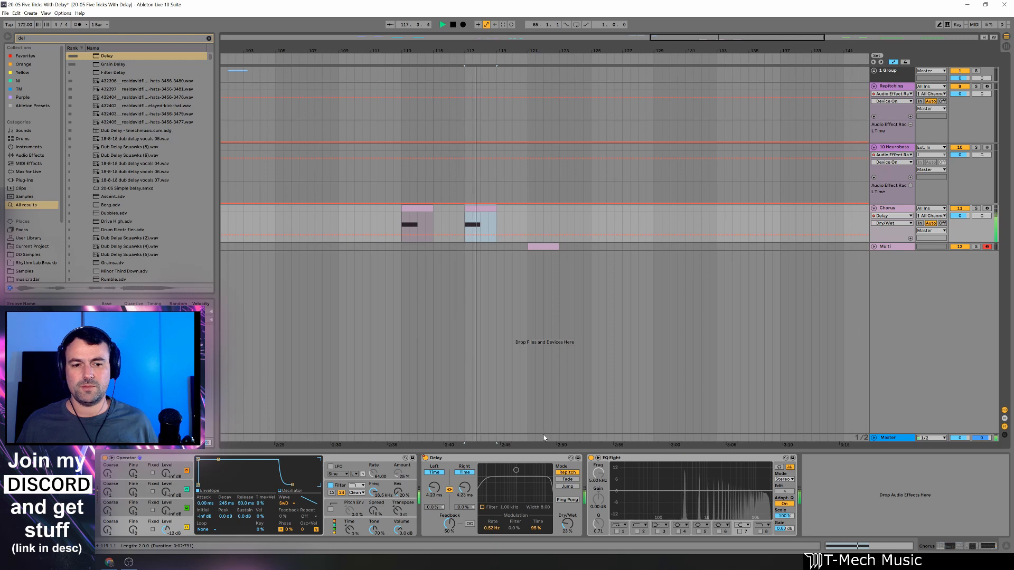
key("space")
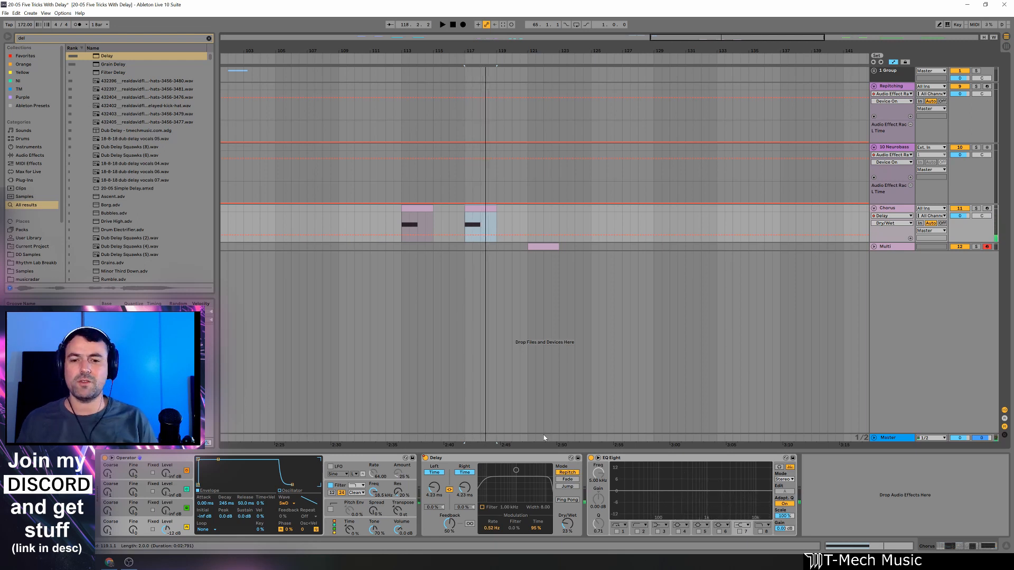
key("space")
left_click_drag(572, 530, 570, 531)
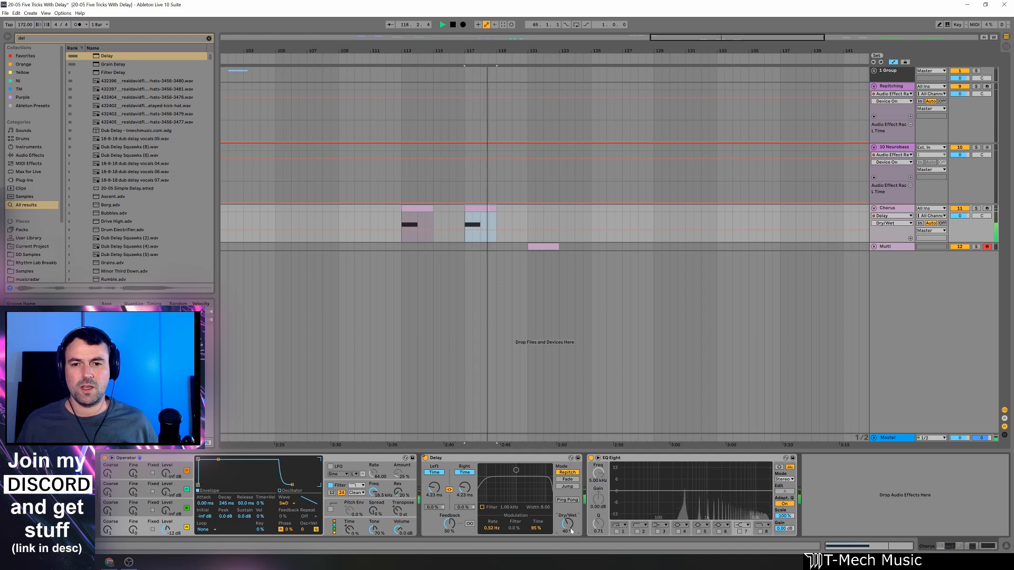
key("space")
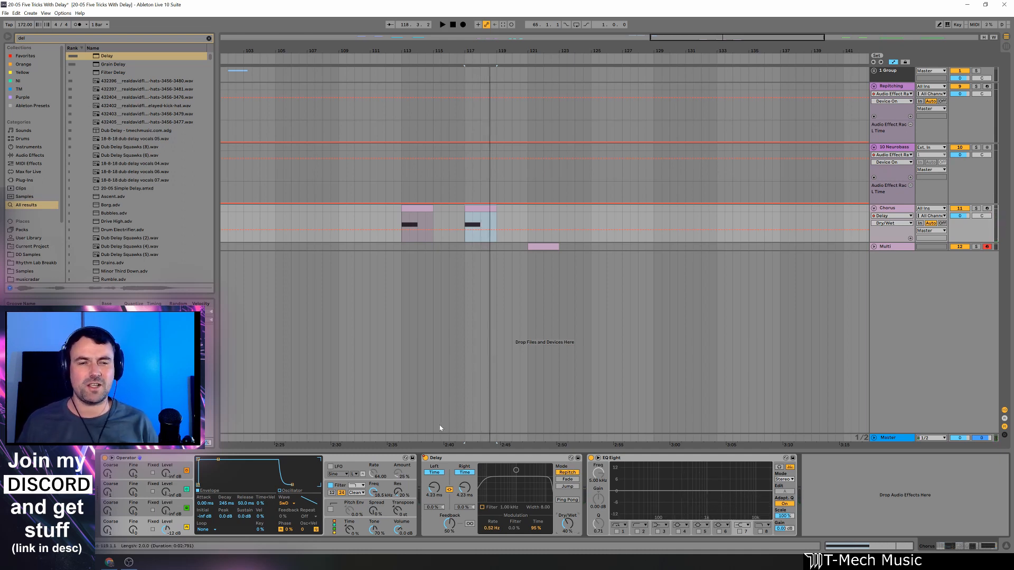
Replace the Chorus track's Delay with a fresh default Delay, and switch it from Sync to Time at 17.1 ms.
left_click(475, 459)
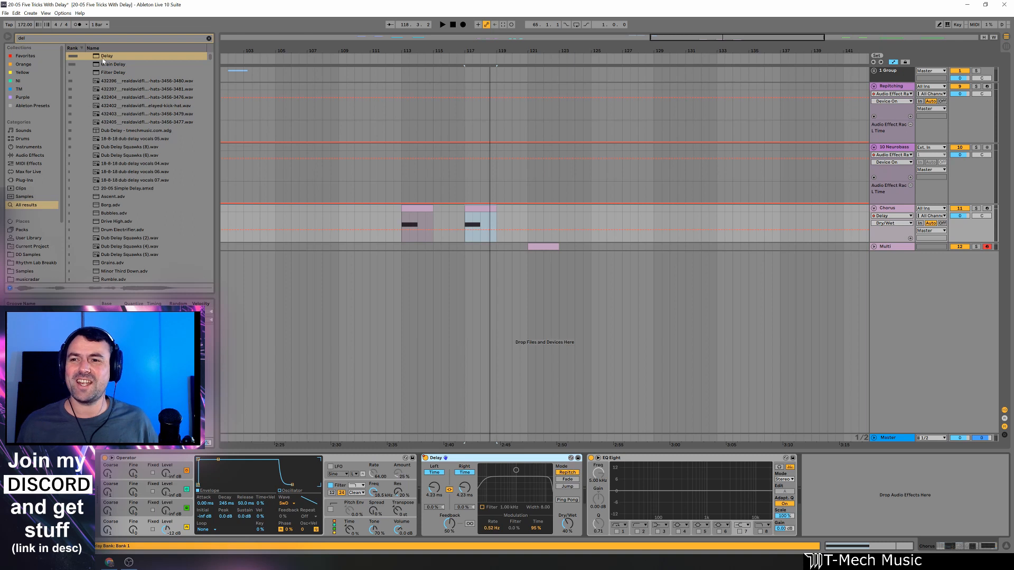
left_click_drag(105, 56, 504, 466)
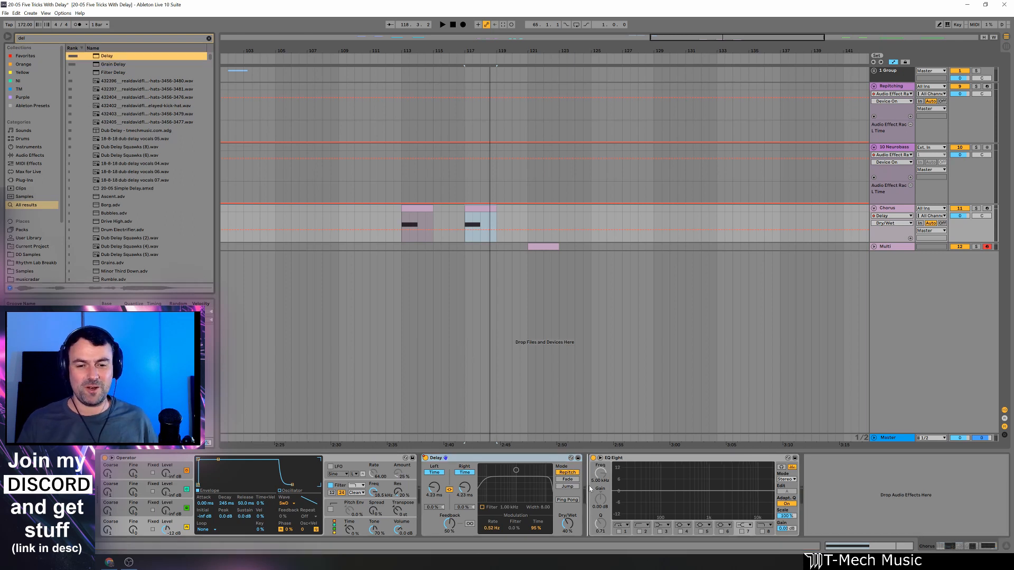
left_click(504, 465)
key("Delete")
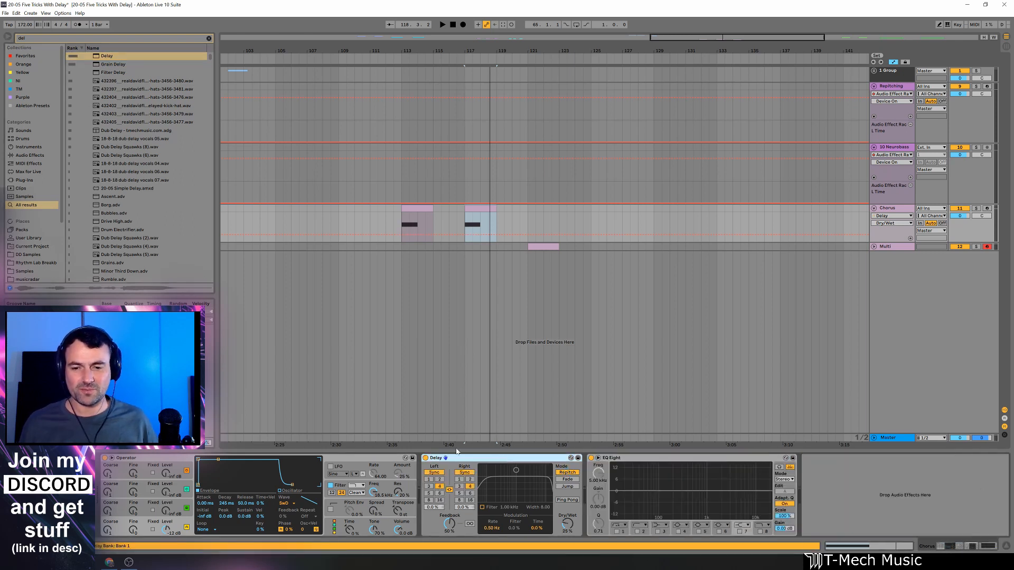
left_click(434, 472)
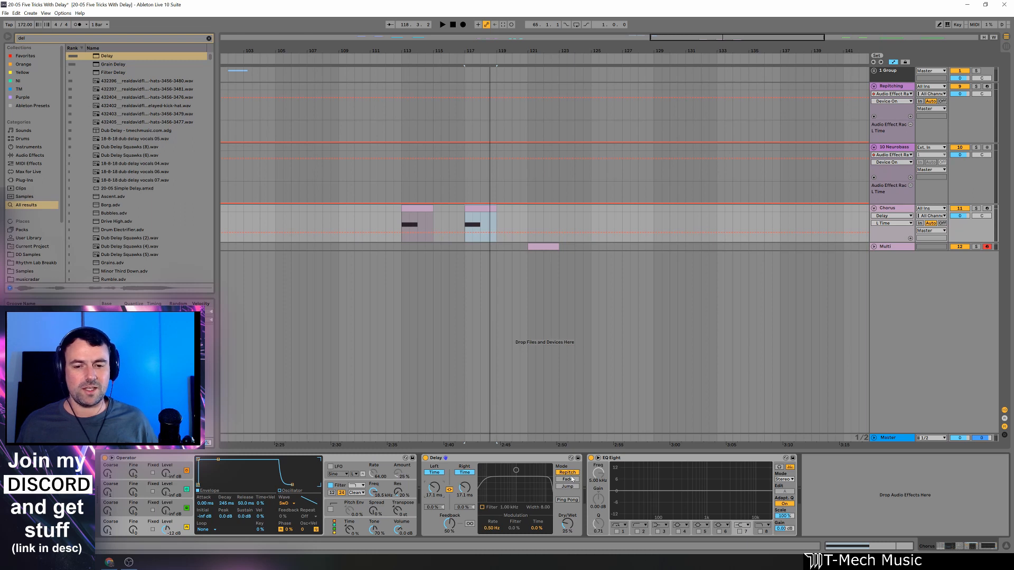
Try a Delay modulation rate of 1.78 Hz with time modulation at 34% and at 51%, playing the second Chorus clip for each.
left_click_drag(492, 528, 492, 515)
left_click_drag(547, 531, 547, 525)
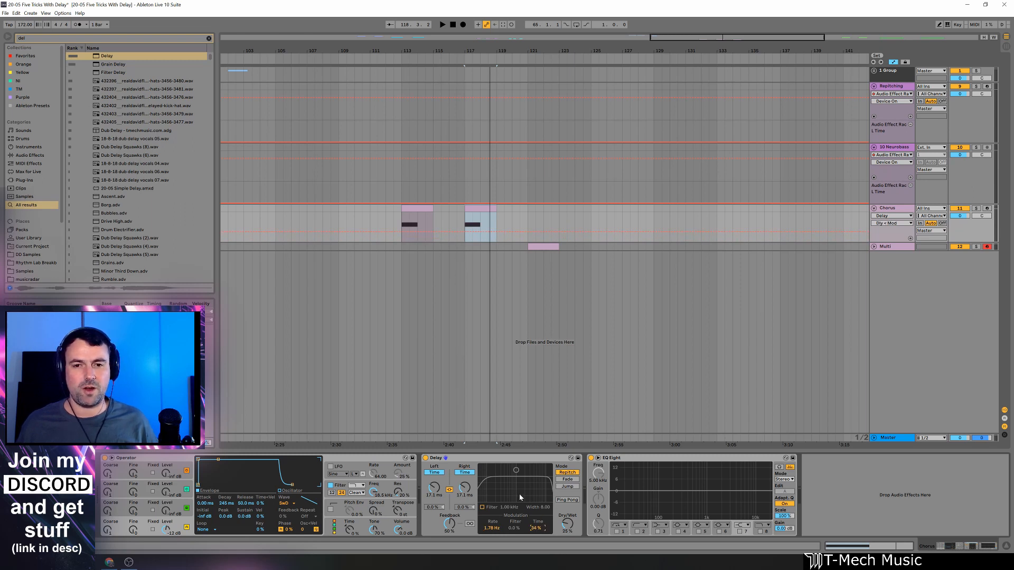
key("space")
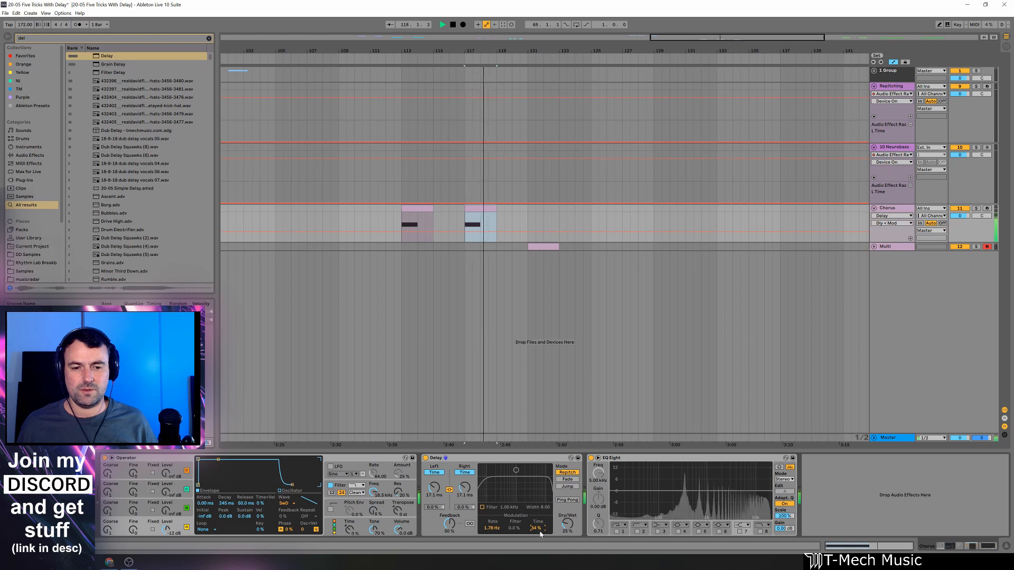
key("space")
key("space")
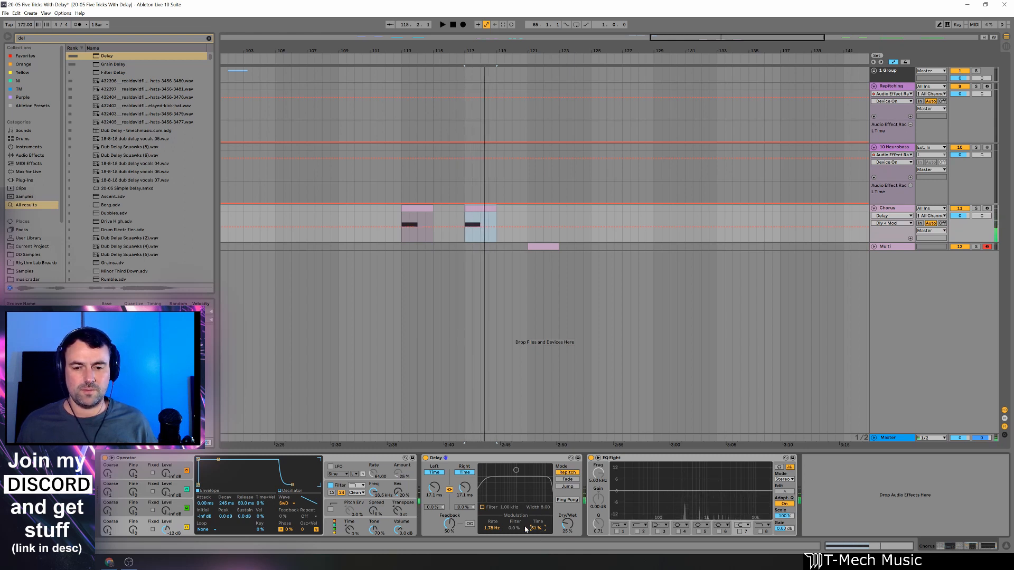
key("space")
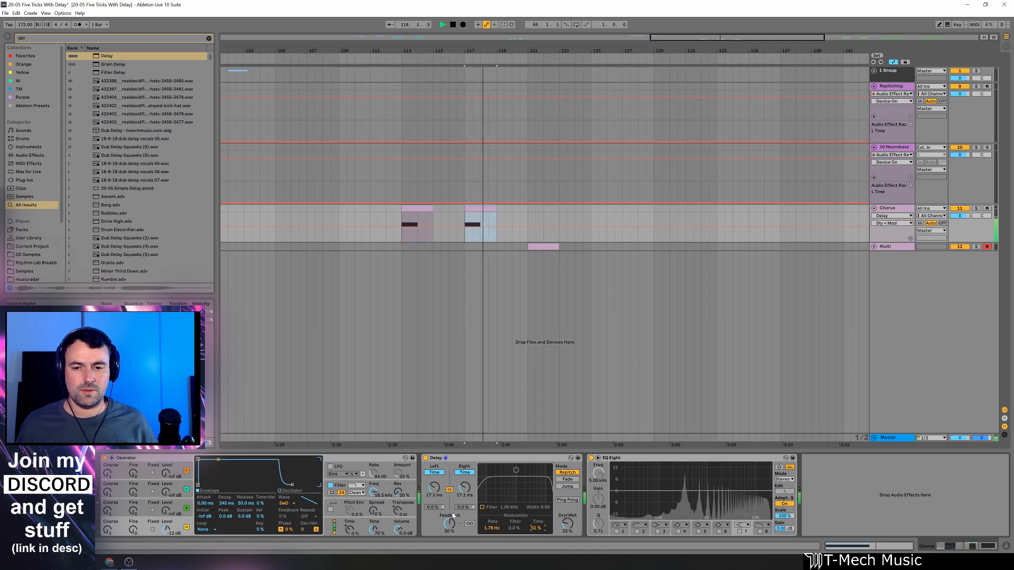
key("space")
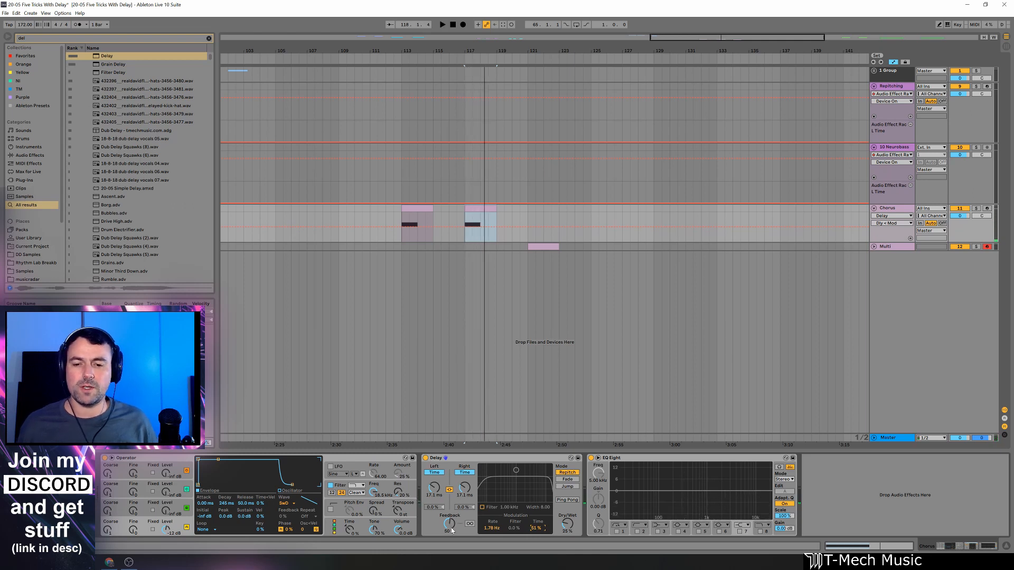
Try the Delay's feedback at about 82% with time modulation lowered to 38% while the Chorus clip plays.
left_click_drag(451, 530, 451, 522)
key("space")
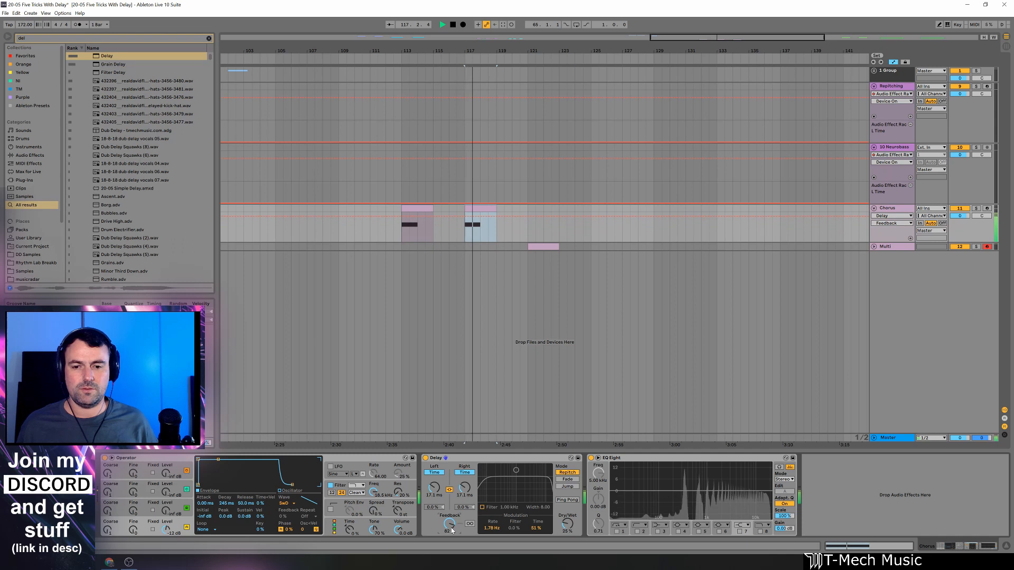
left_click_drag(536, 528, 539, 531)
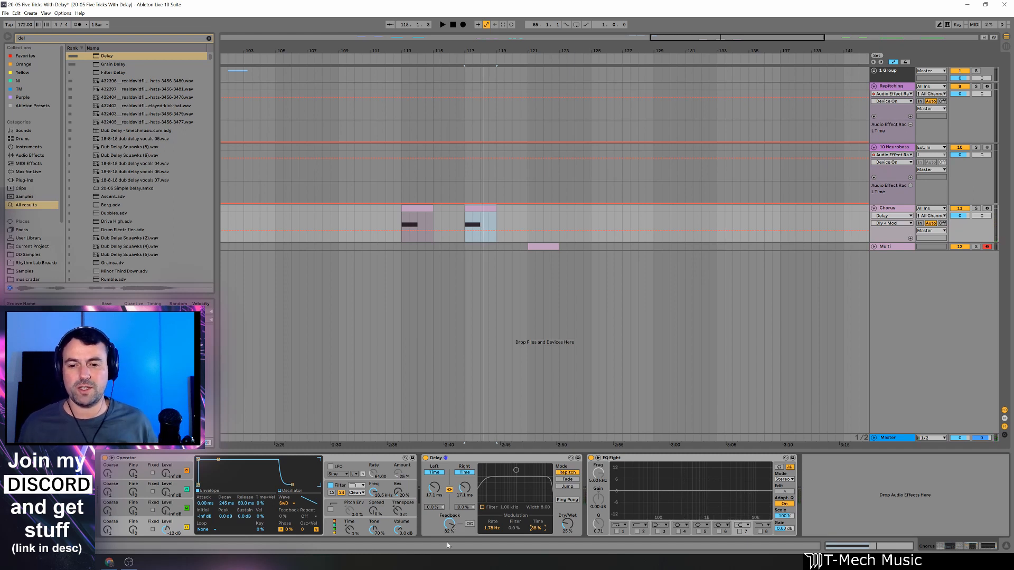
Try a slow modulation rate of 0.26 Hz with Dry/Wet at about 59%, and play the Chorus clip.
left_click(490, 525)
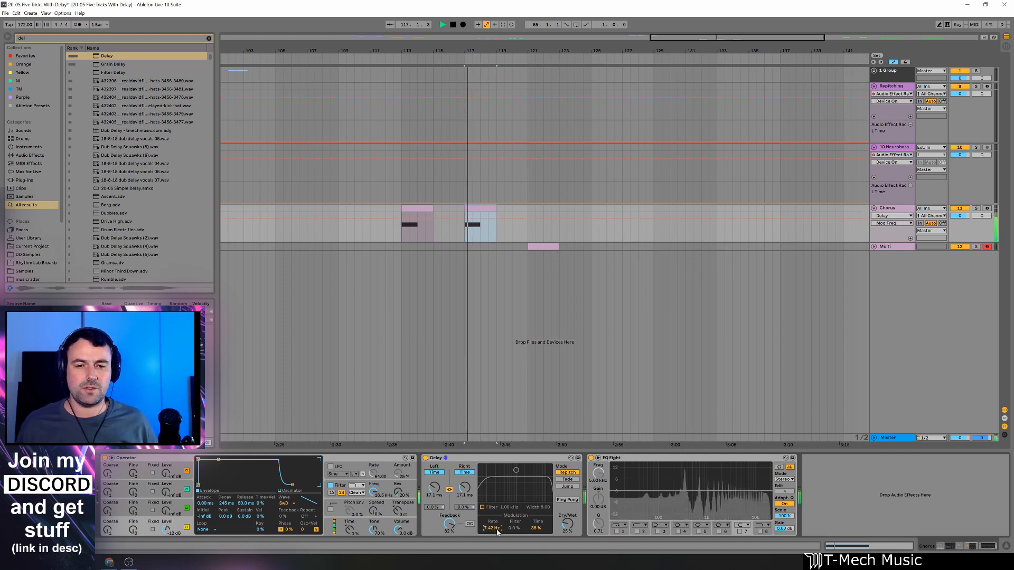
mouse_move(491, 530)
left_mouse_down()
mouse_move(491, 543)
mouse_move(498, 531)
left_mouse_up()
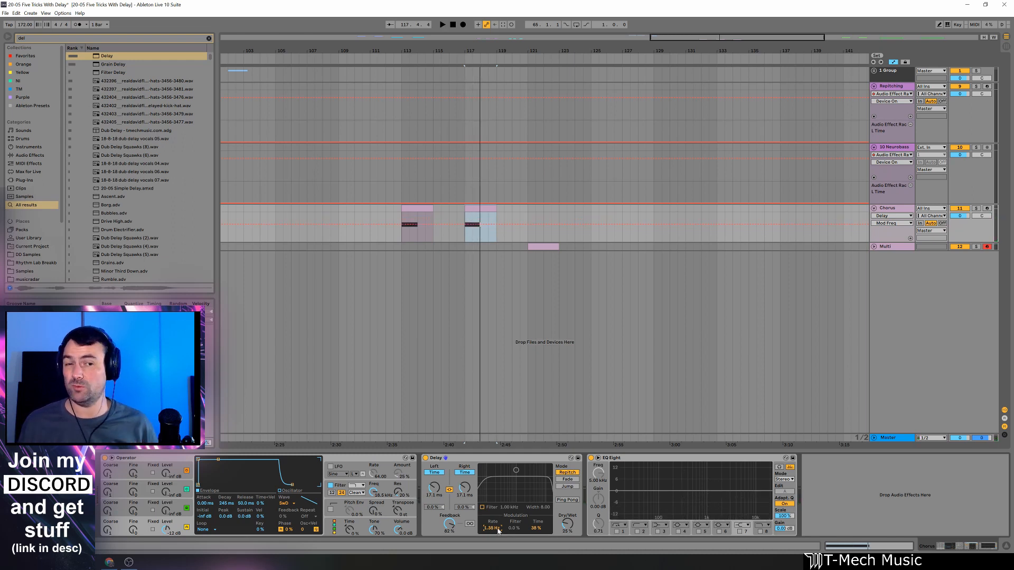
left_click_drag(570, 526, 570, 509)
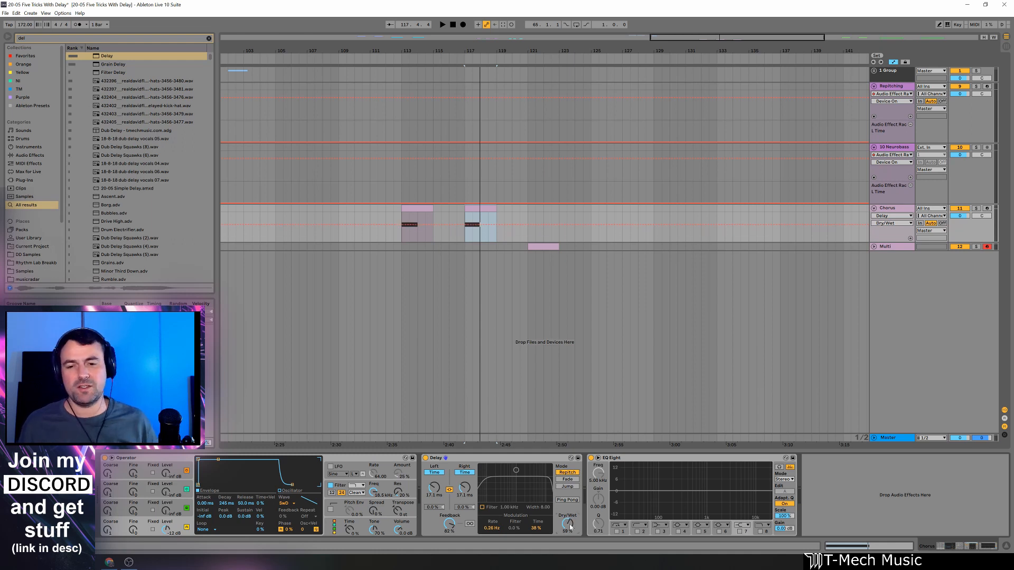
key("space")
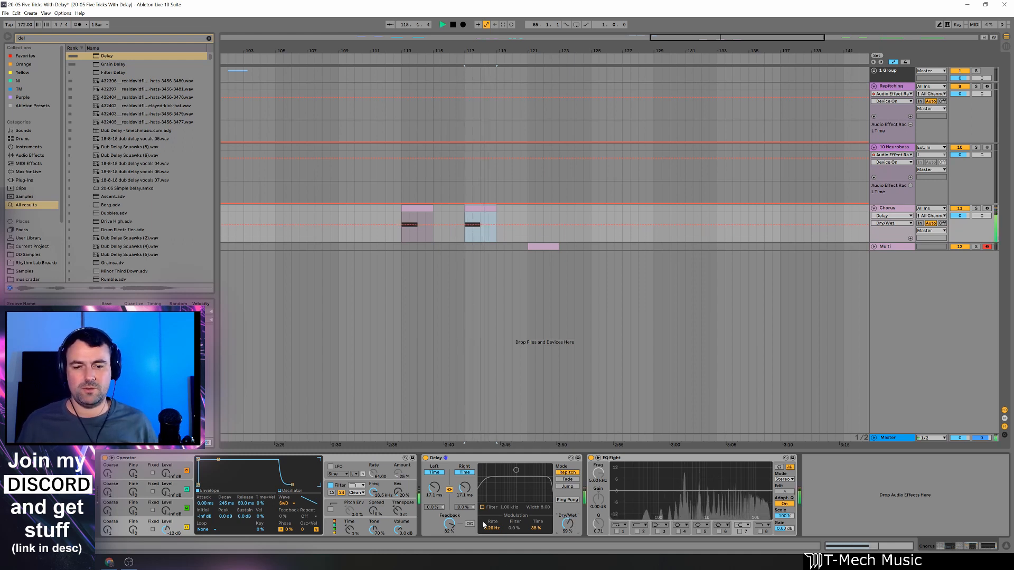
key("space")
Raise the modulation rate to 2.41 Hz, set time modulation to 0% and feedback to 37%, and replay the Chorus clip.
left_click_drag(492, 528, 449, 535)
key("space")
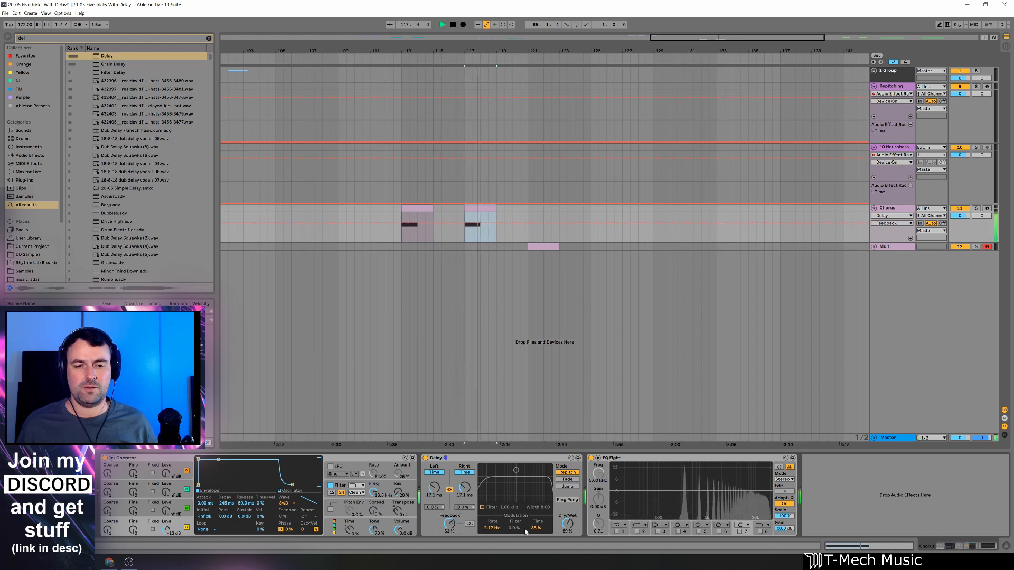
left_click_drag(493, 528, 538, 542)
left_click_drag(449, 524, 449, 535)
key("space")
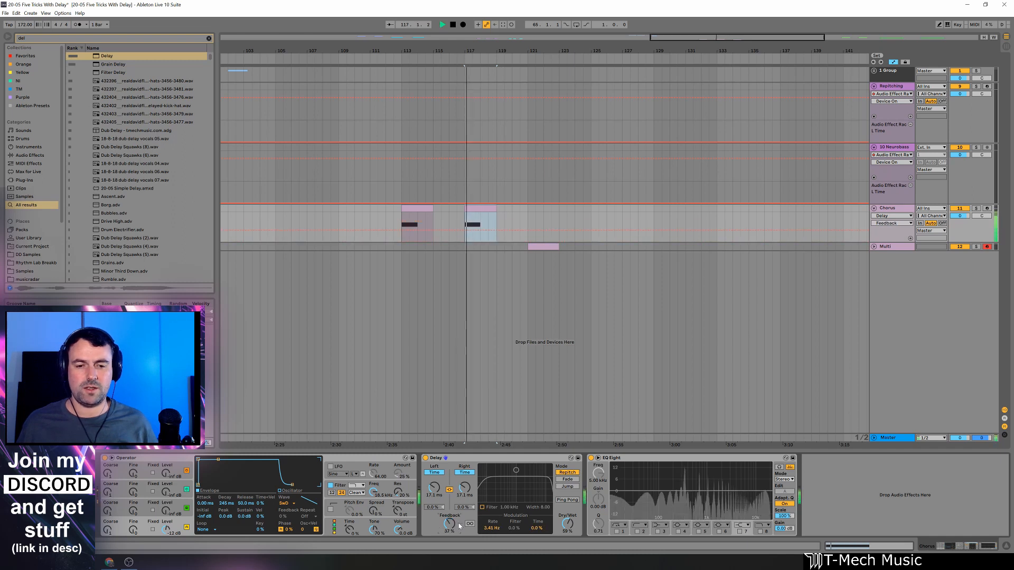
Set the Delay's Dry/Wet to 37%, time modulation to 30% and modulation rate to 0.31 Hz, listening to the Chorus clip.
left_click_drag(568, 520, 537, 512)
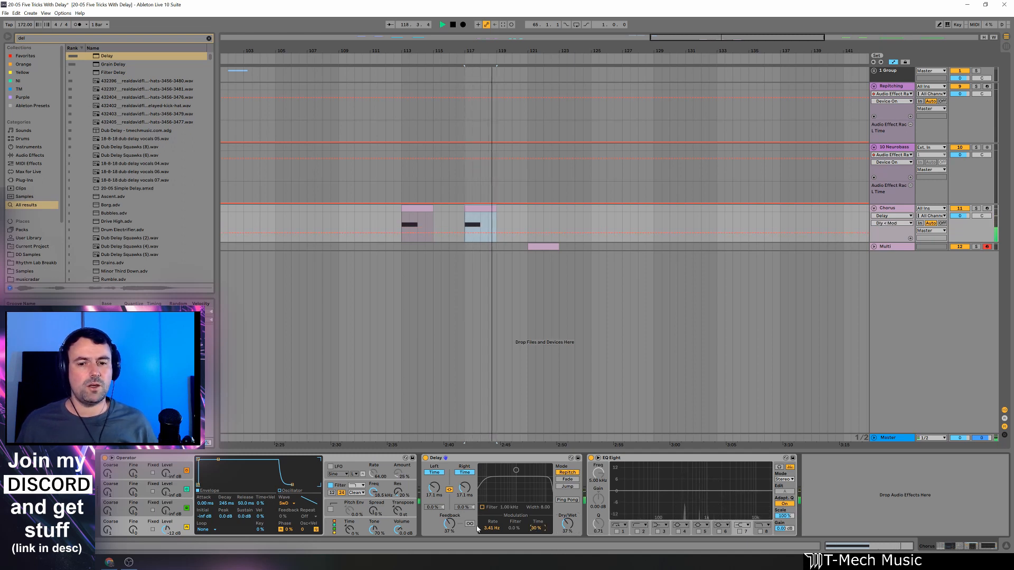
left_click_drag(492, 528, 491, 531)
key("space")
key("space")
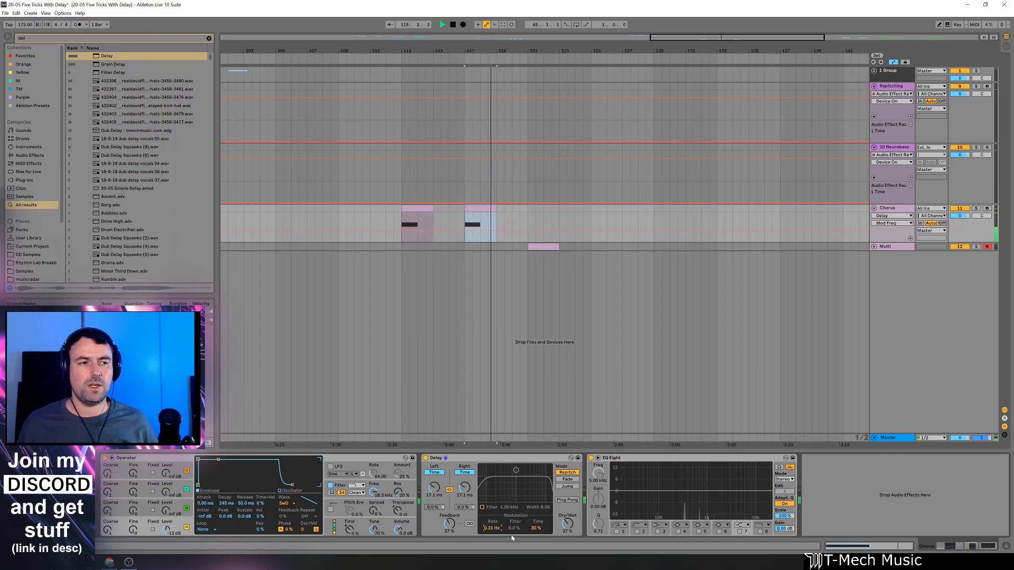
key("space")
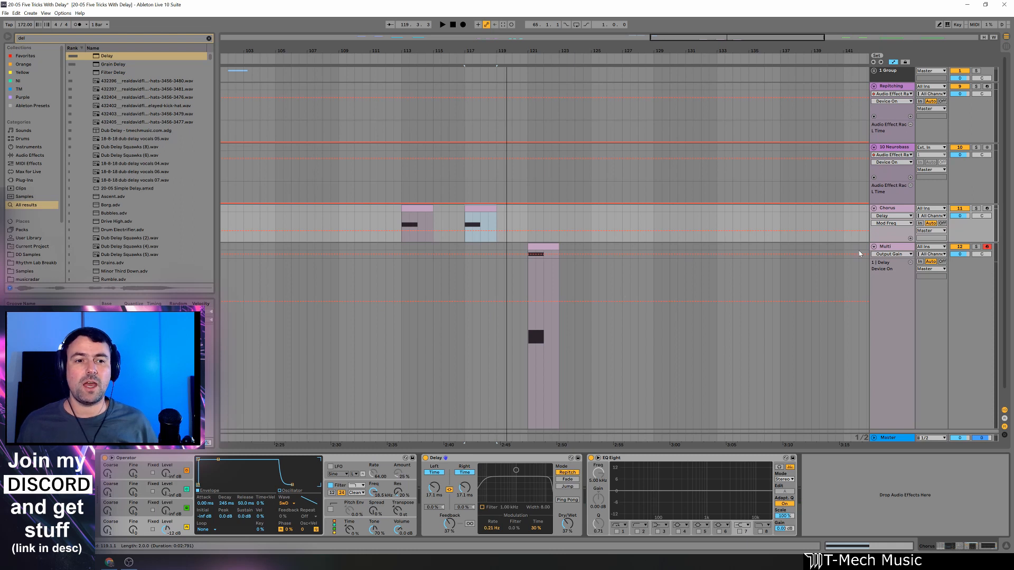
Open the Multi track and examine the Delay chains and the Dry chain of its Audio Effect Rack.
left_click(880, 249)
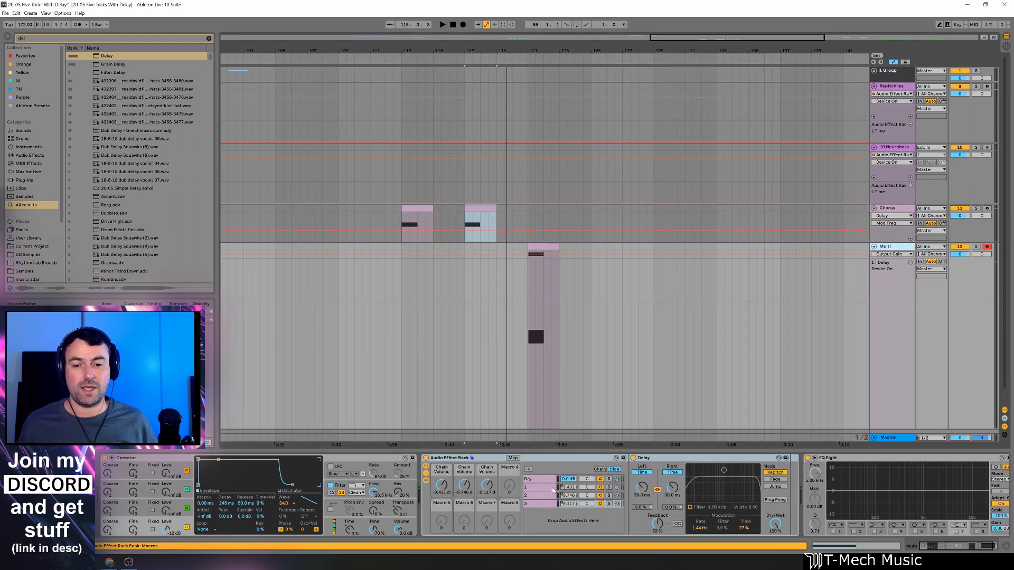
left_click(537, 495)
left_click(543, 504)
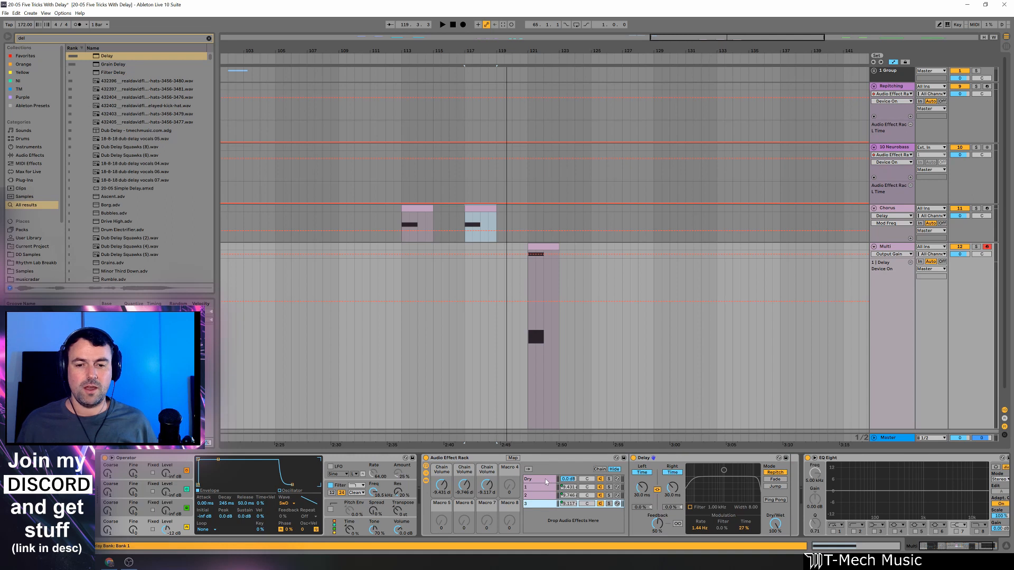
left_click(545, 480)
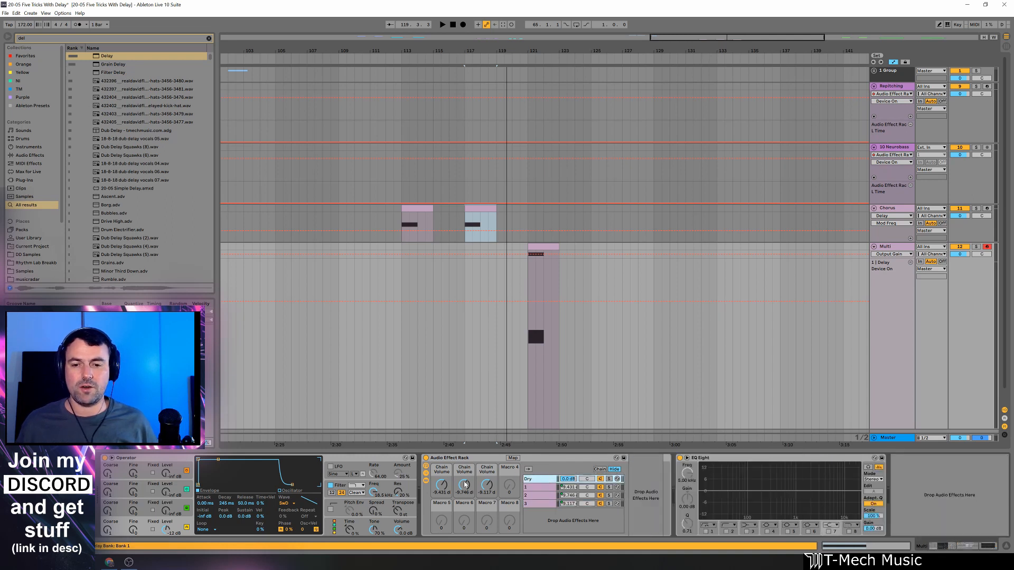
Play the Multi track's clip with the Audio Effect Rack enabled and again with it bypassed, to compare the multi-voice chorus.
left_click(547, 253)
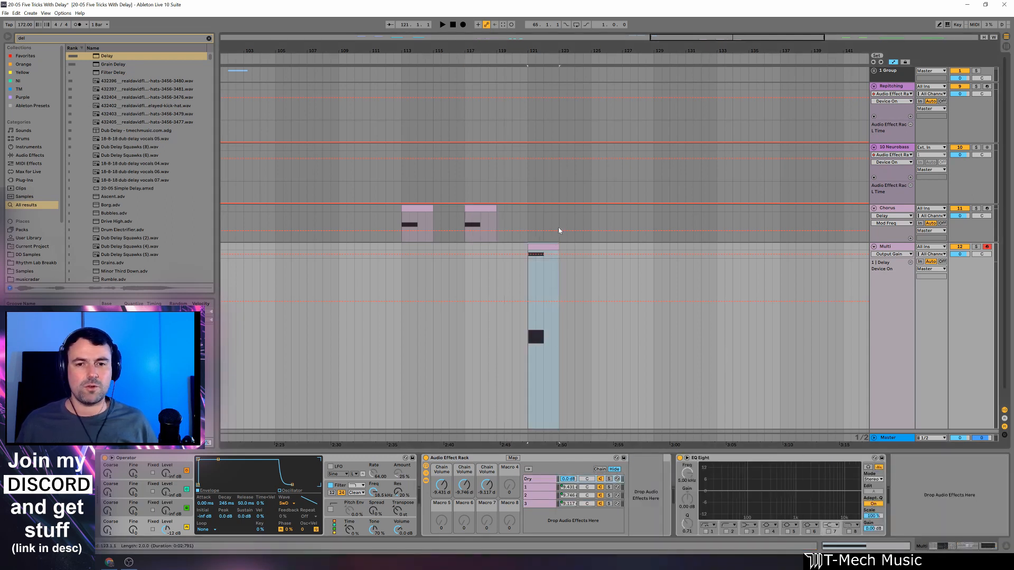
left_click_drag(554, 52, 555, 90)
key("space")
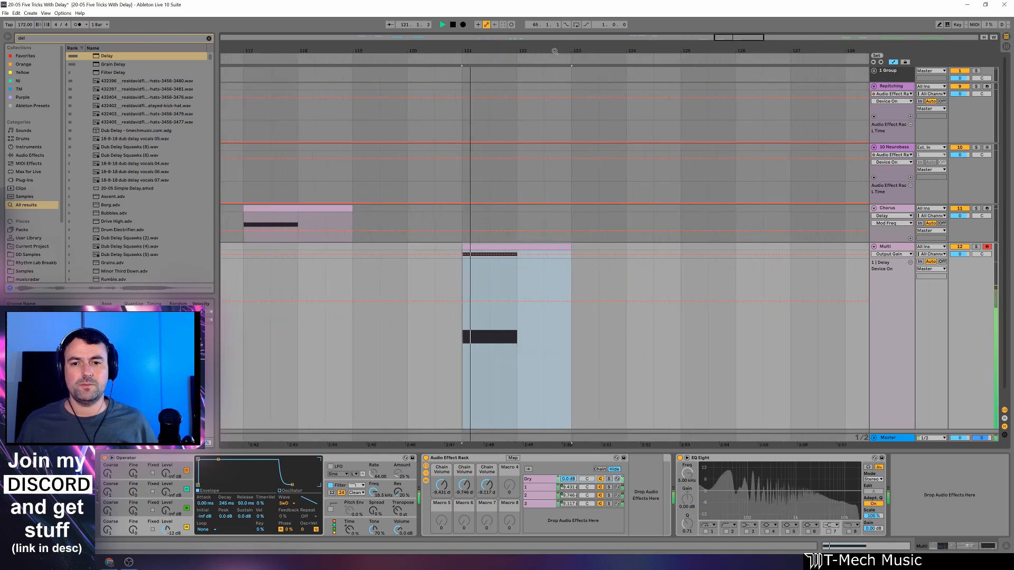
left_click(426, 458)
key("space")
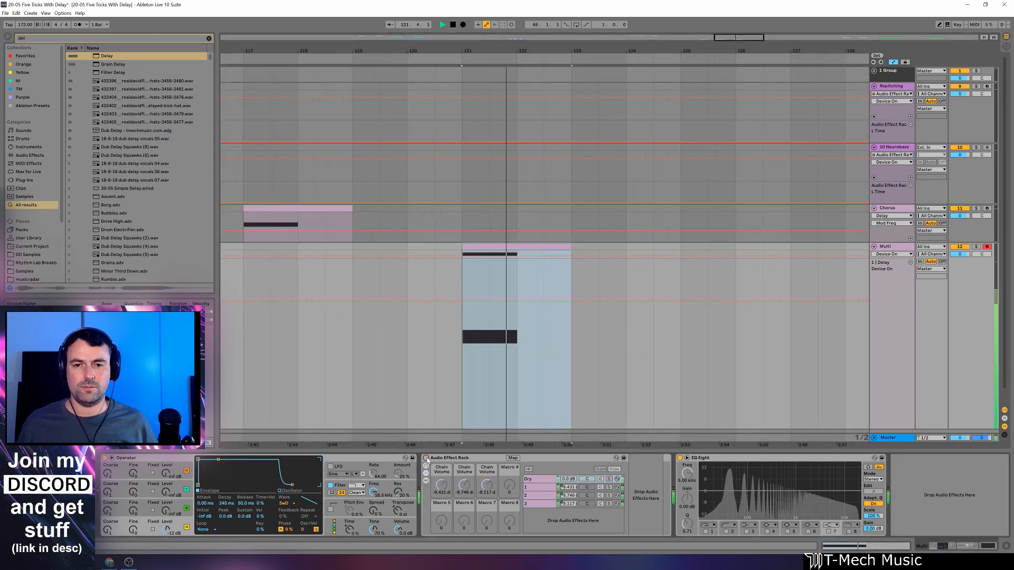
left_click(426, 458)
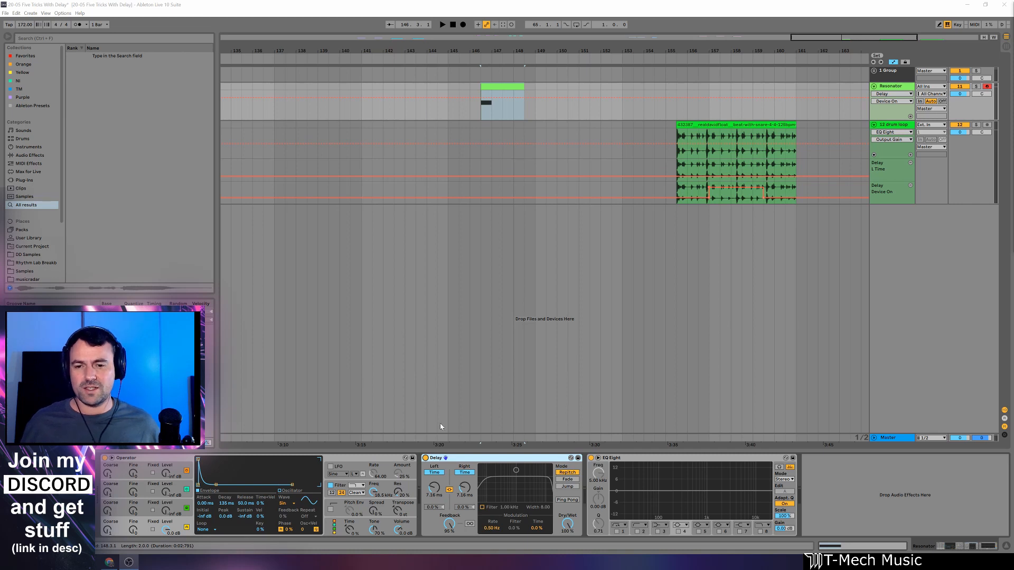
Bypass the Delay on the Resonator track and play a repeated note to hear the dry Operator sound.
left_click(425, 458)
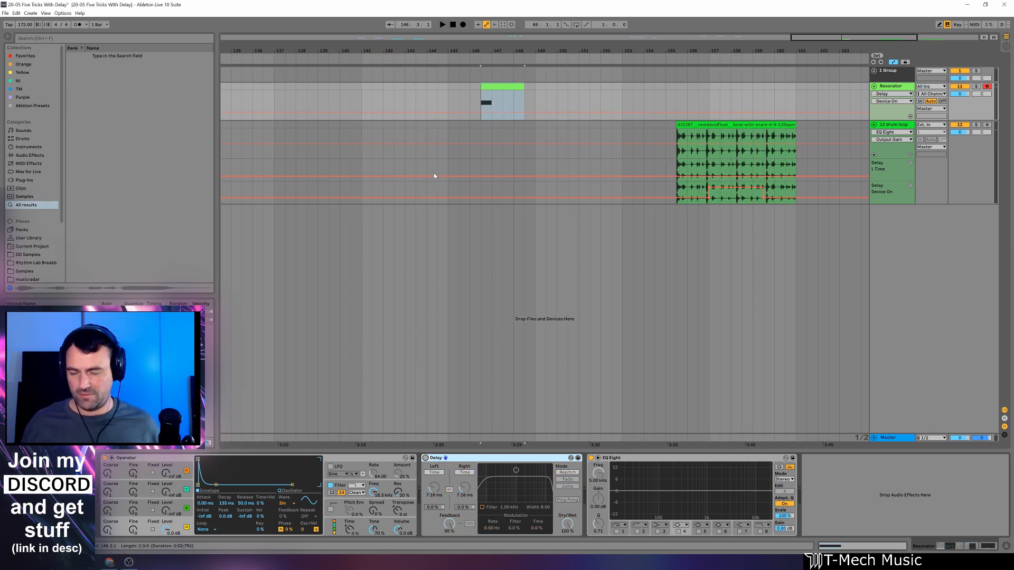
key("f")
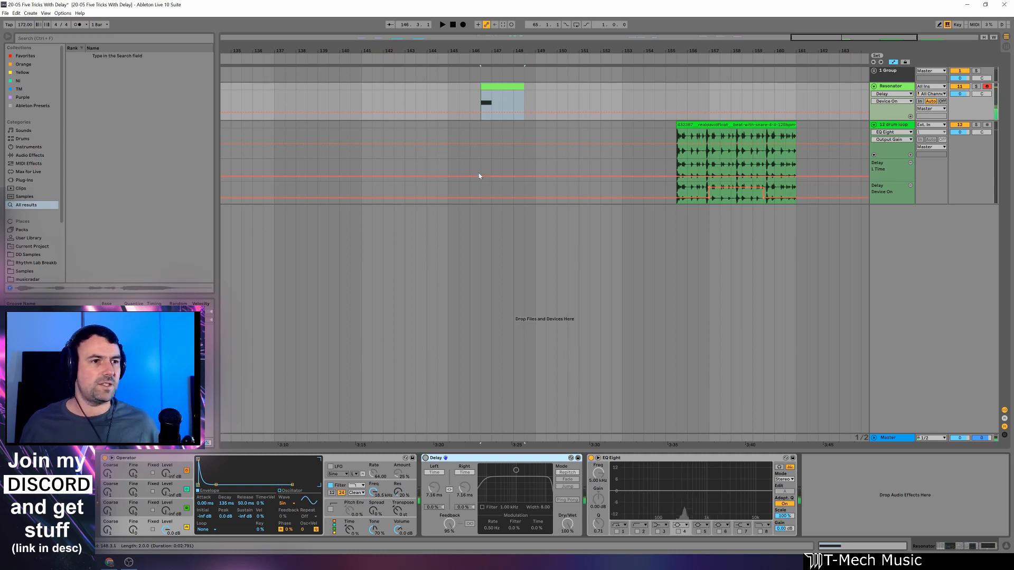
key("f")
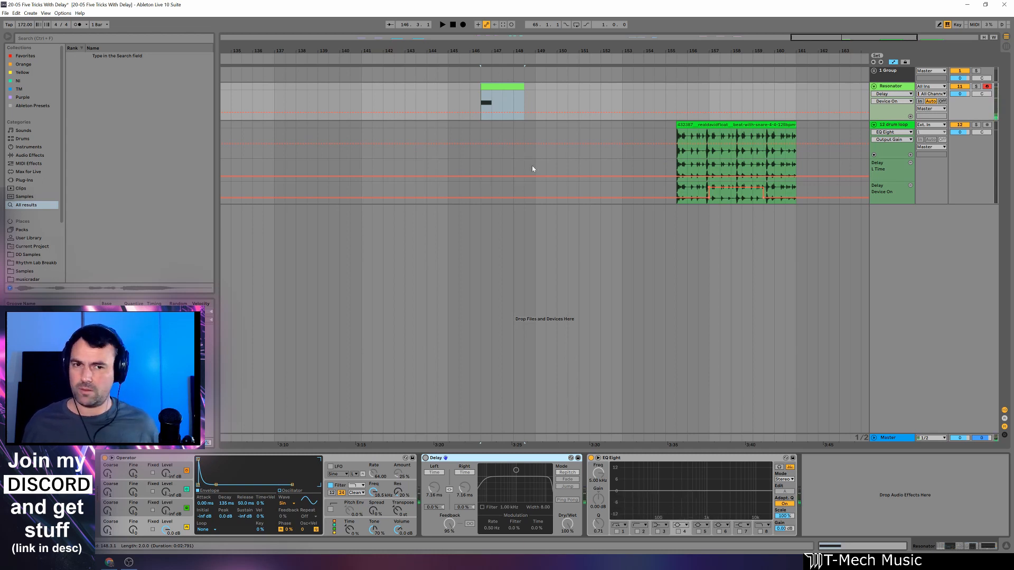
Enable the Resonator track's Delay, set its linked time to 2.83 ms and play a note while viewing EQ Eight's enlarged spectrum.
left_click(425, 458)
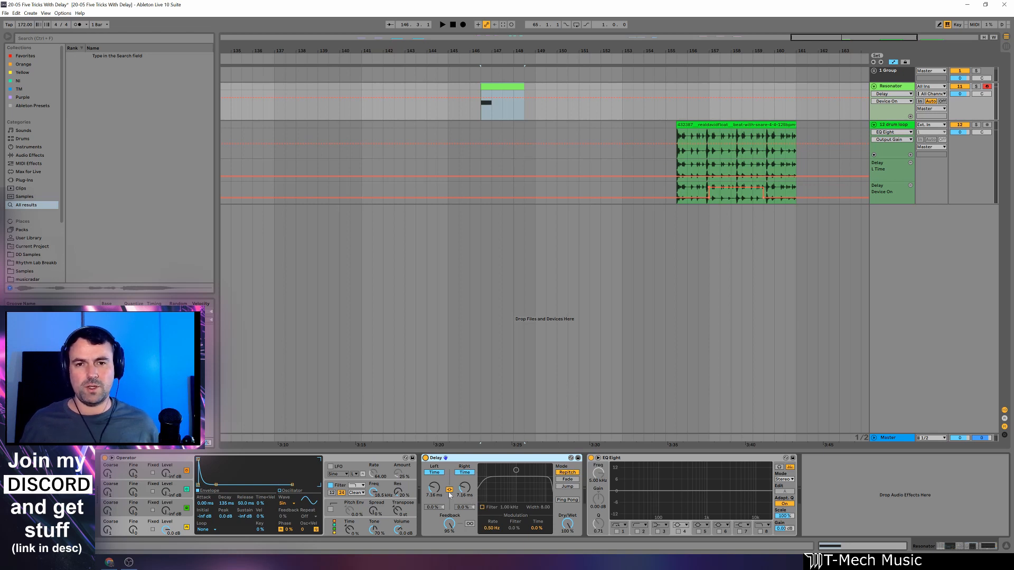
double_click(673, 481)
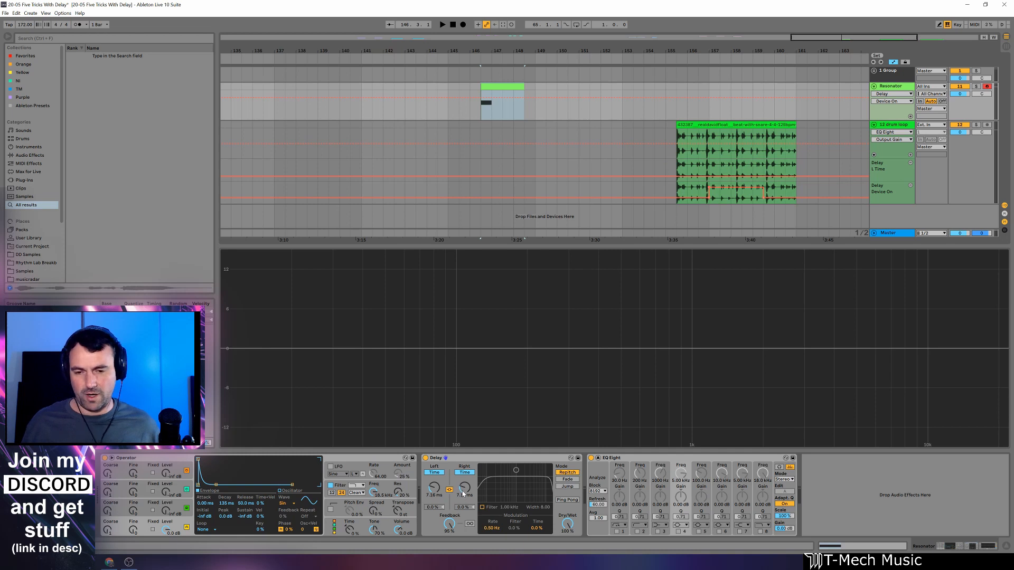
mouse_move(462, 494)
left_mouse_down()
mouse_move(463, 473)
mouse_move(463, 505)
left_mouse_up()
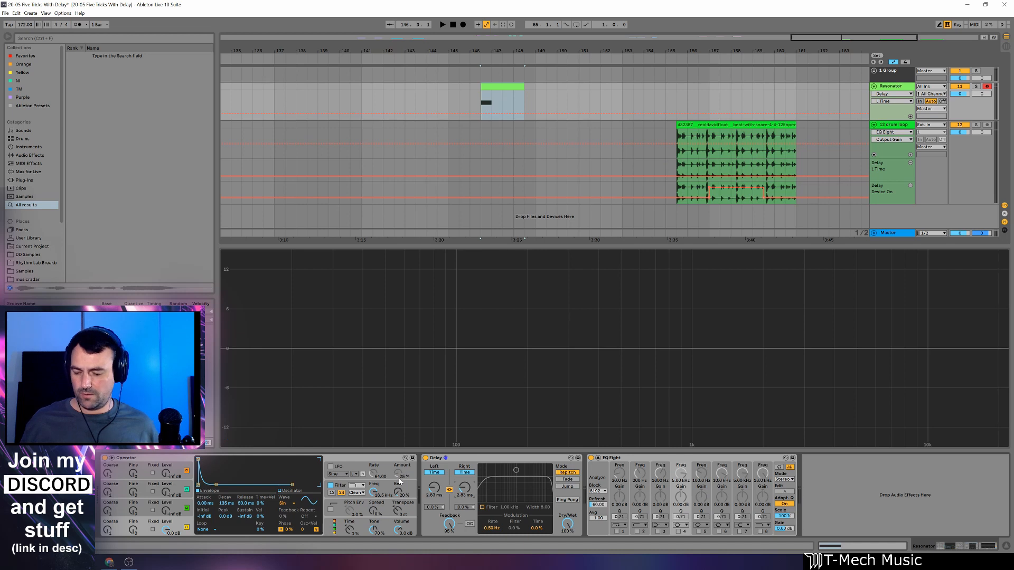
key("a")
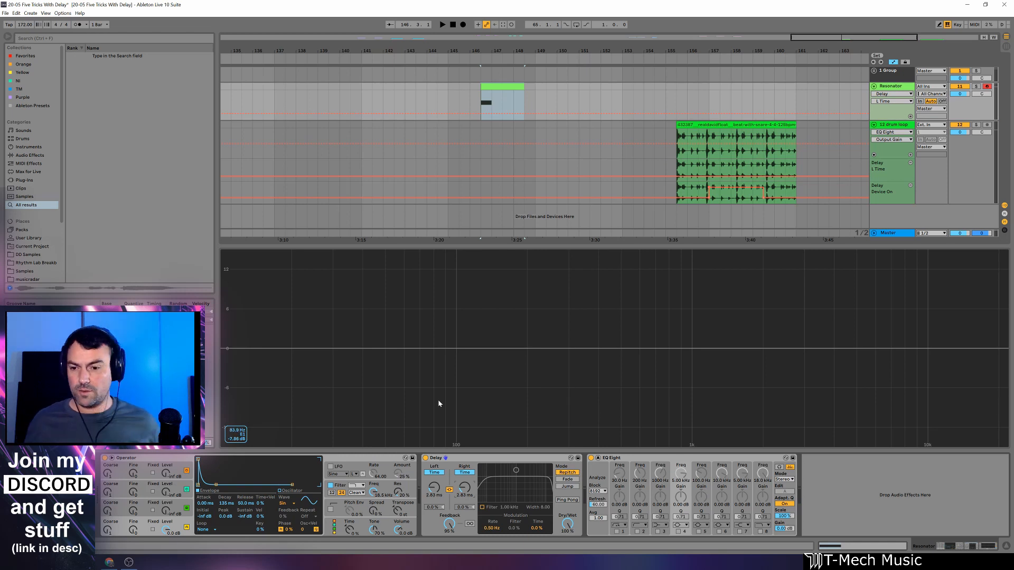
left_click(598, 457)
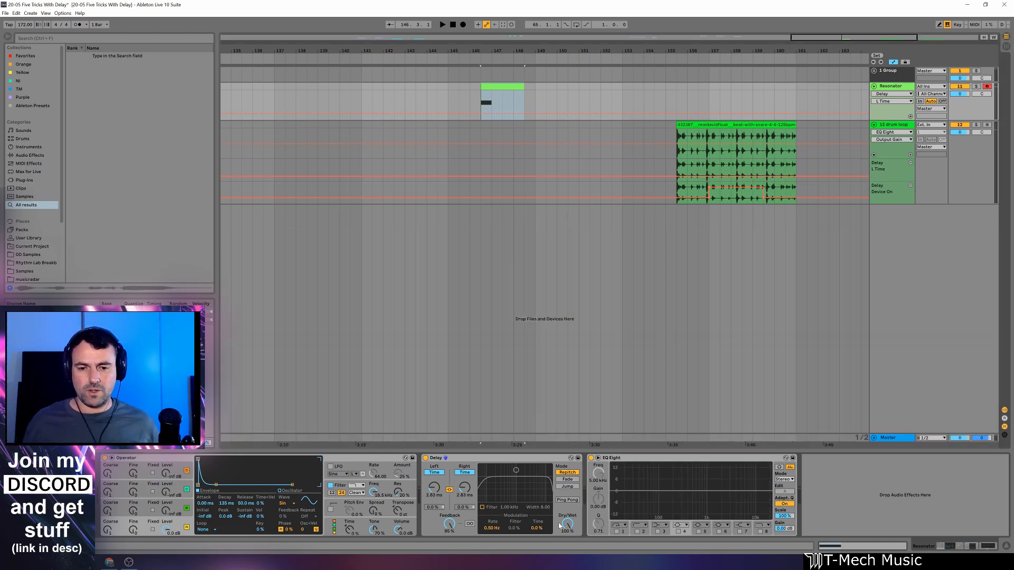
Lower the Resonator Delay's Dry/Wet to 0% and return it to 100% to compare dry and wet signals.
left_click_drag(568, 526, 569, 560)
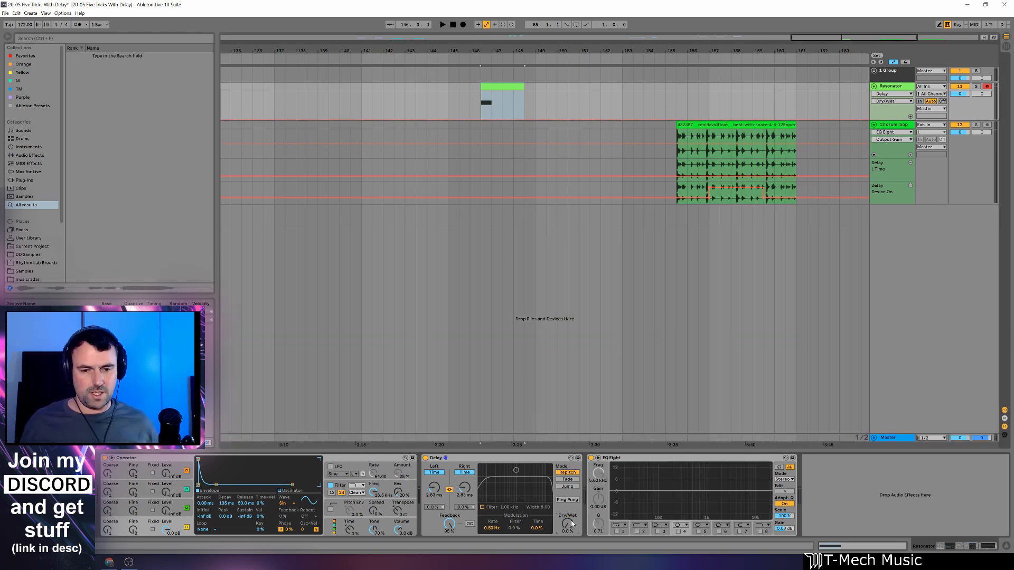
left_click_drag(571, 524, 570, 535)
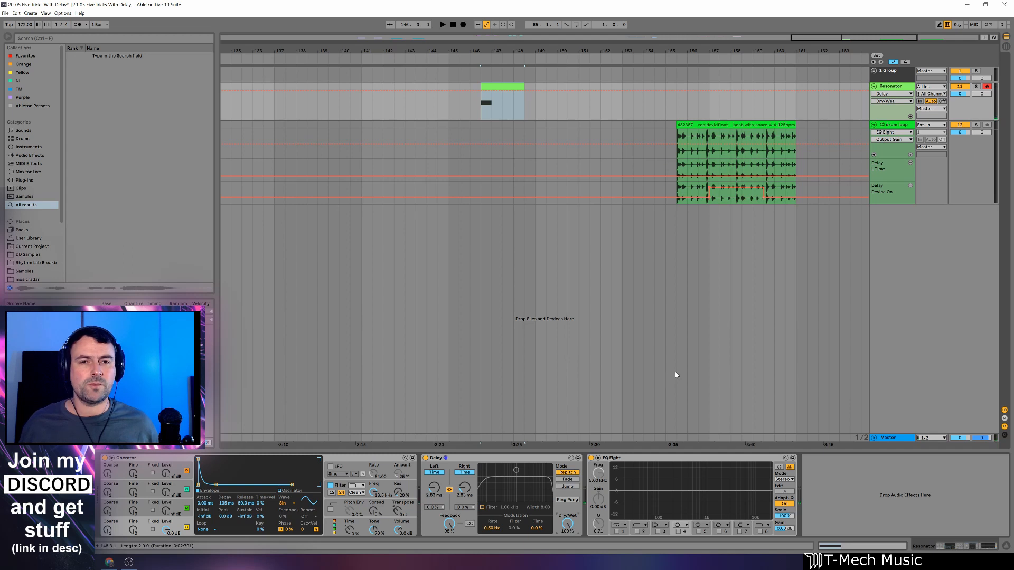
Play the first clip on the drum loop track to hear its automated Delay switching in.
left_click_drag(765, 52, 532, 51)
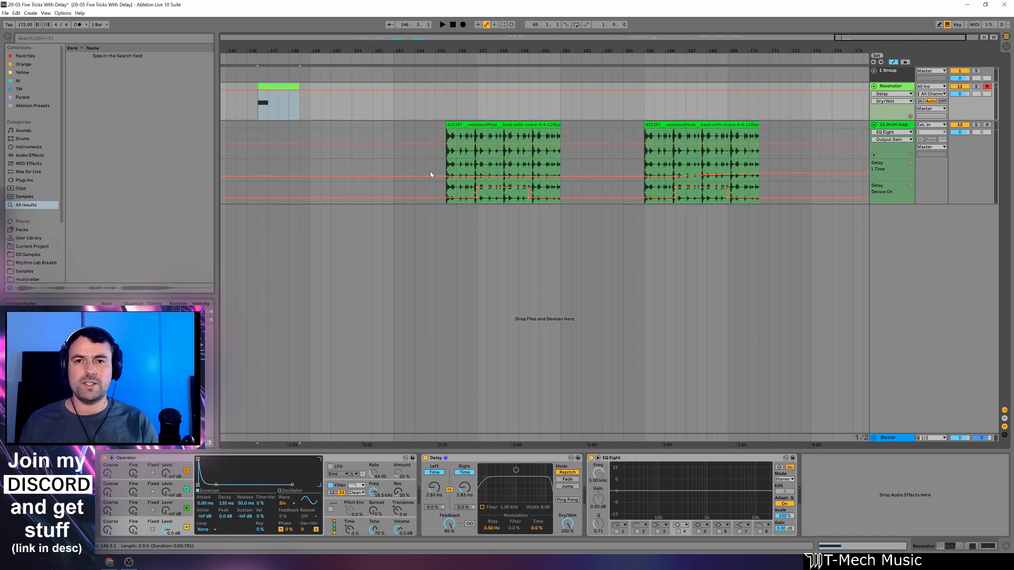
left_click(510, 125)
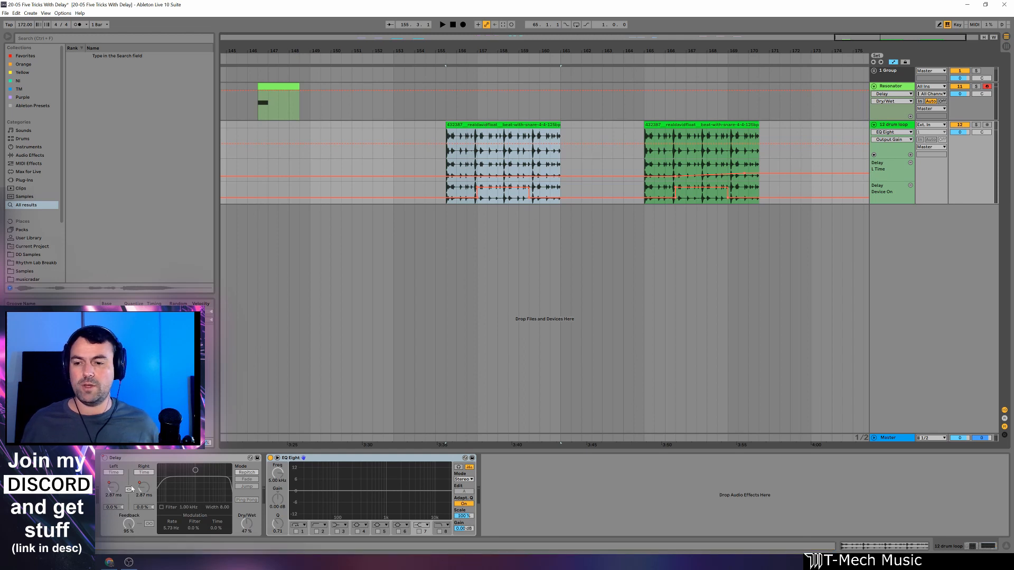
key("space")
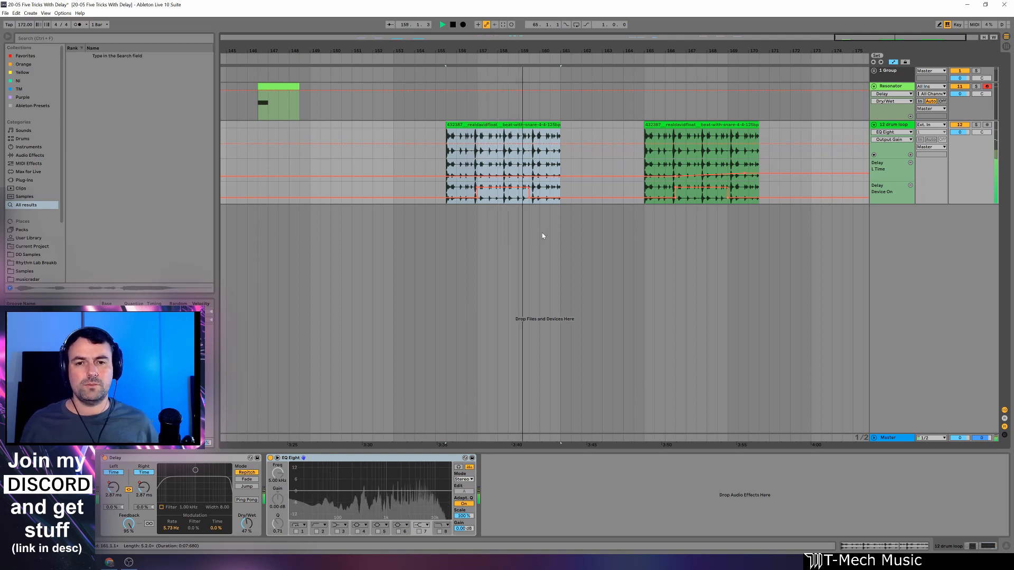
key("space")
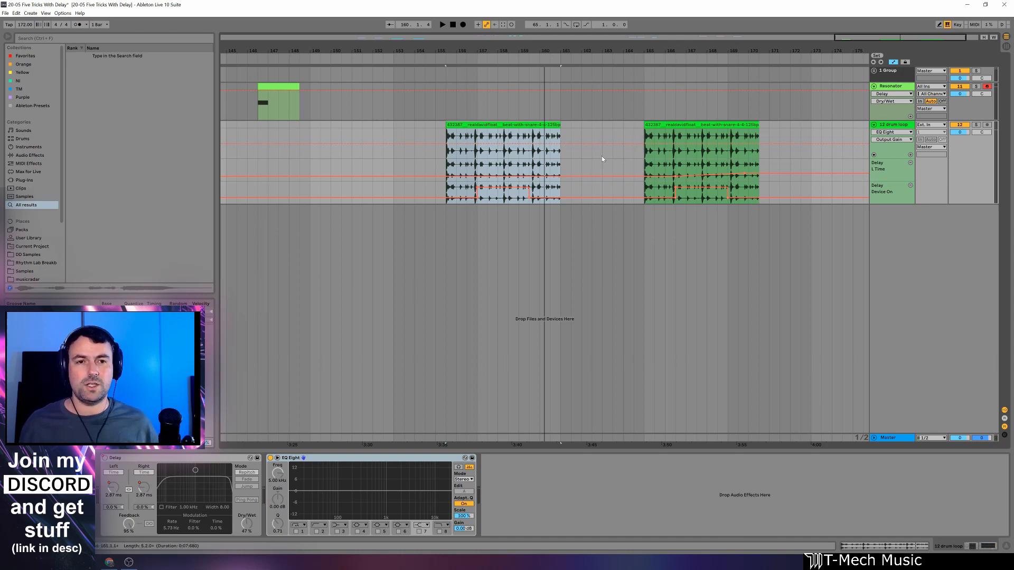
Play the second drum loop clip from bar 166 to hear the Delay with its time automation.
left_click_drag(702, 49, 581, 65)
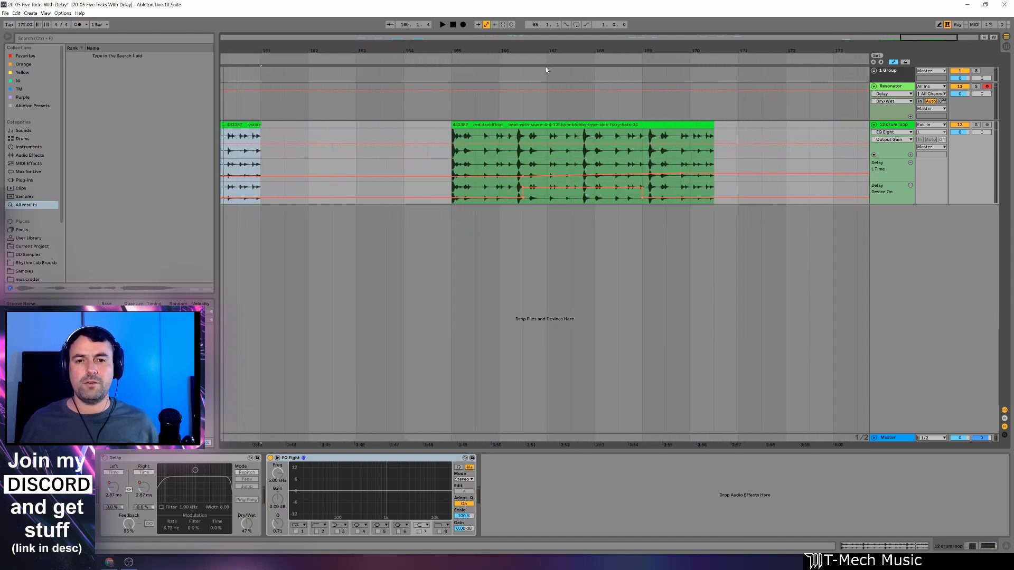
left_click(499, 170)
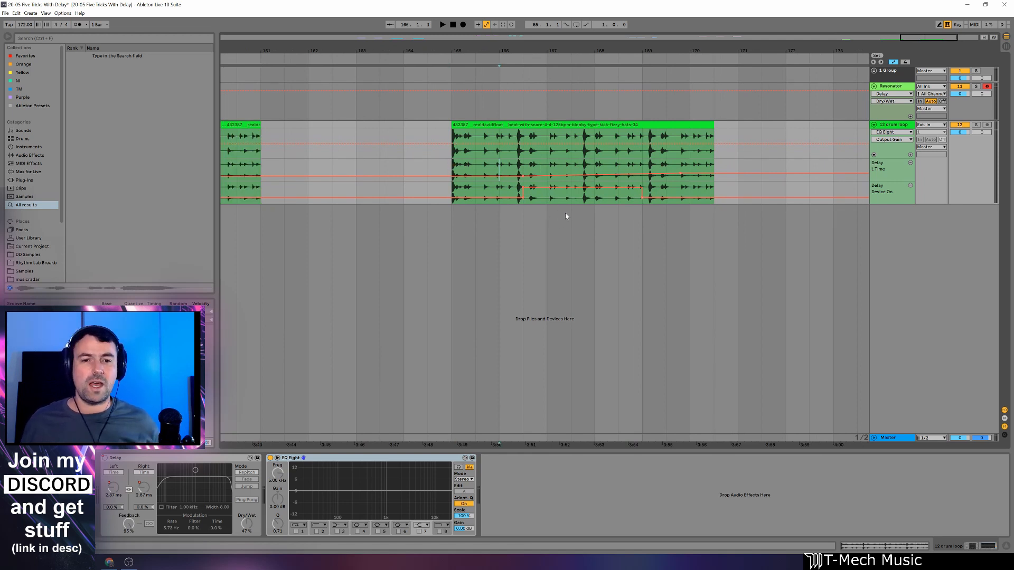
key("space")
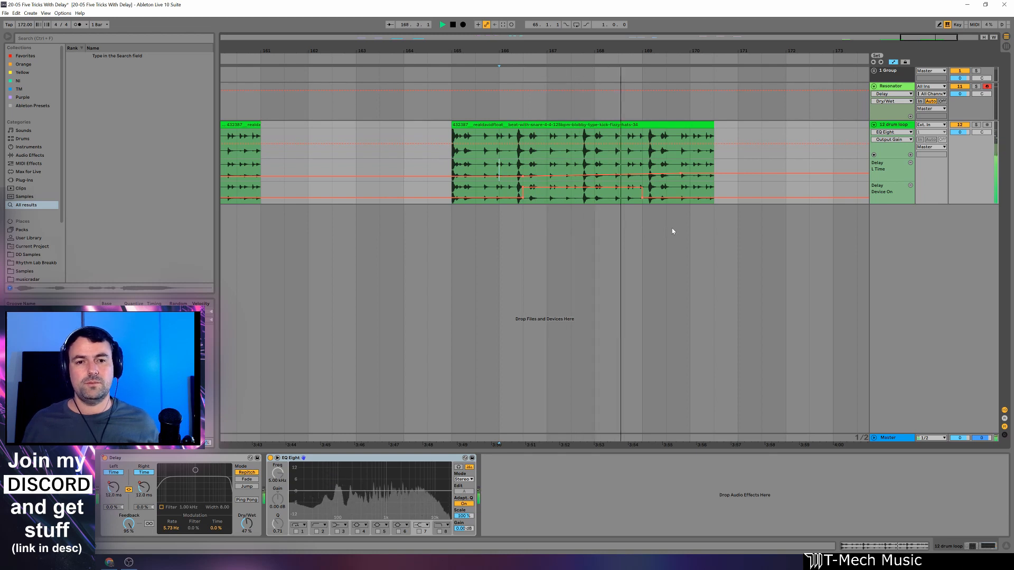
key("space")
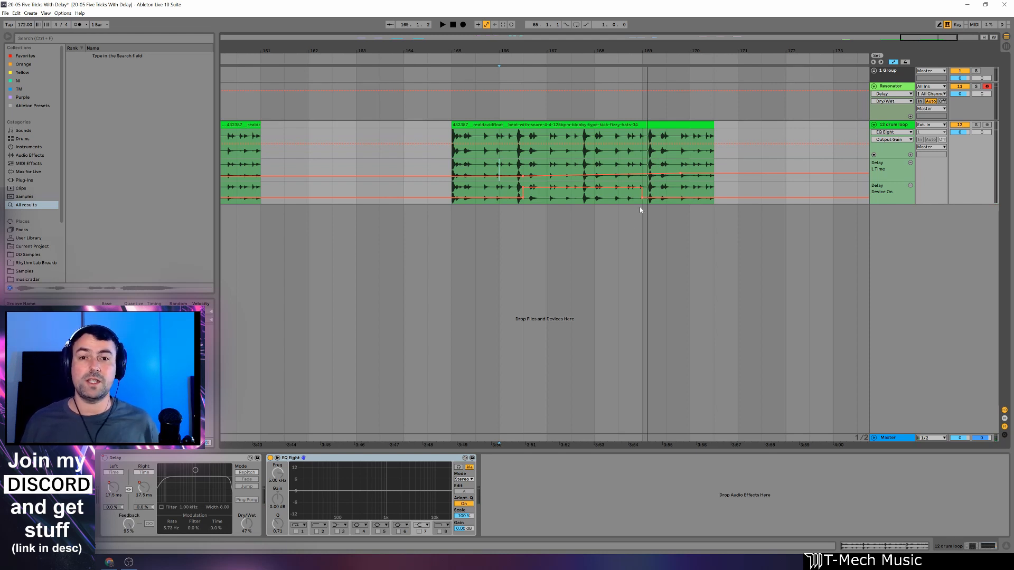
Bypass the Resonator track's Delay, search the browser for "filter" and insert Filter Delay between Delay and EQ Eight.
left_click_drag(560, 47, 754, 21)
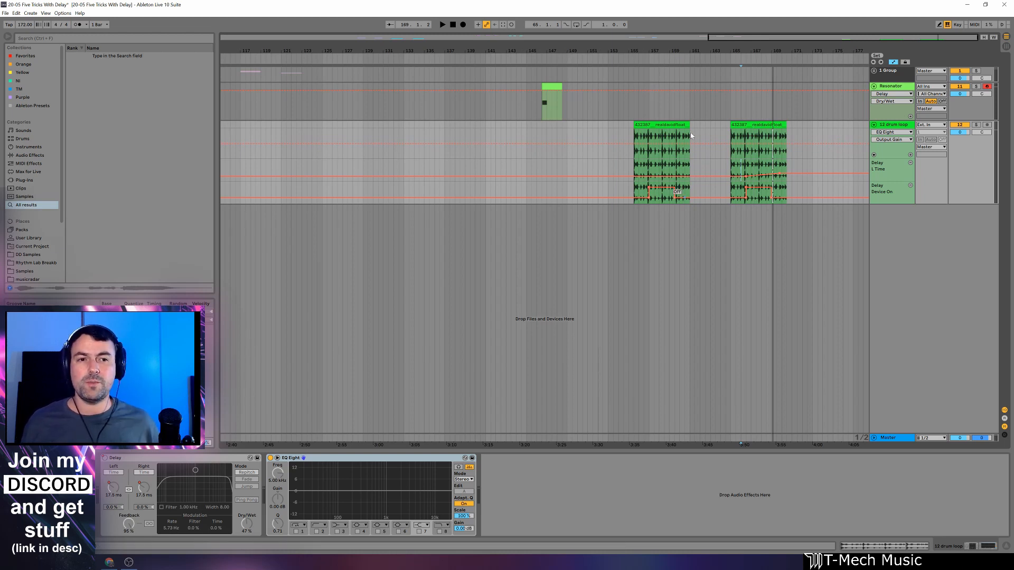
left_click(549, 86)
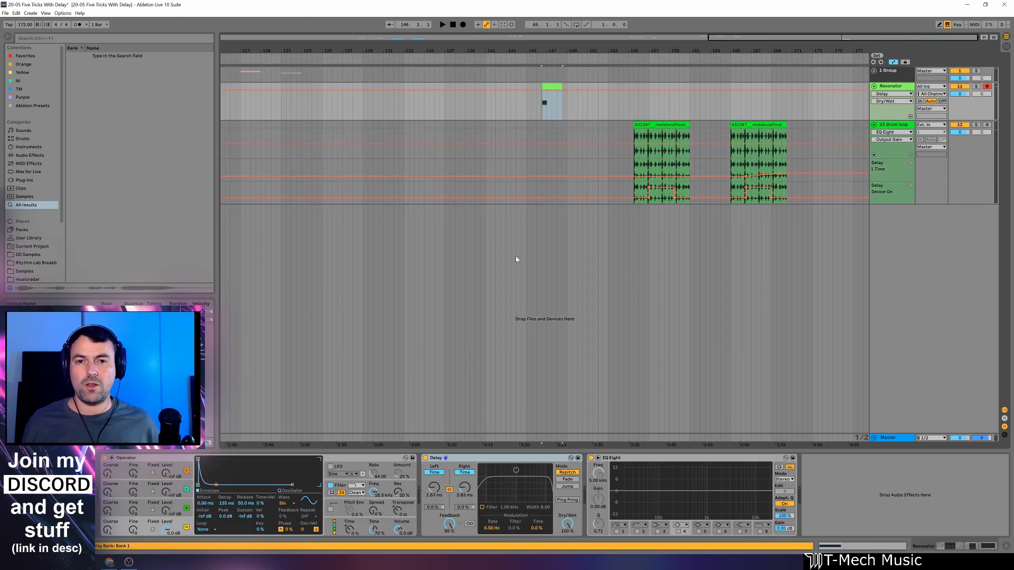
left_click(425, 458)
key("ctrl+f")
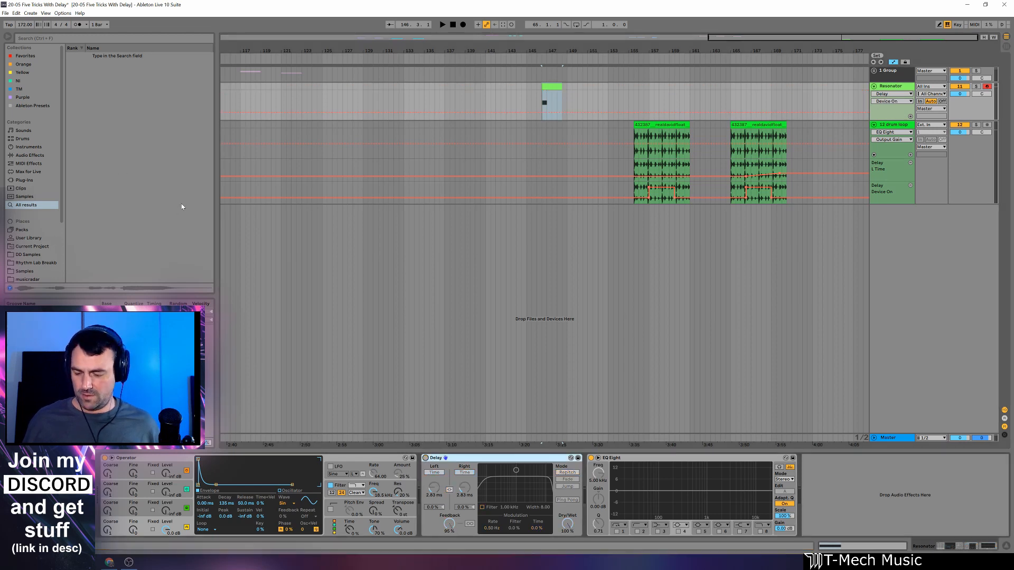
type("filter")
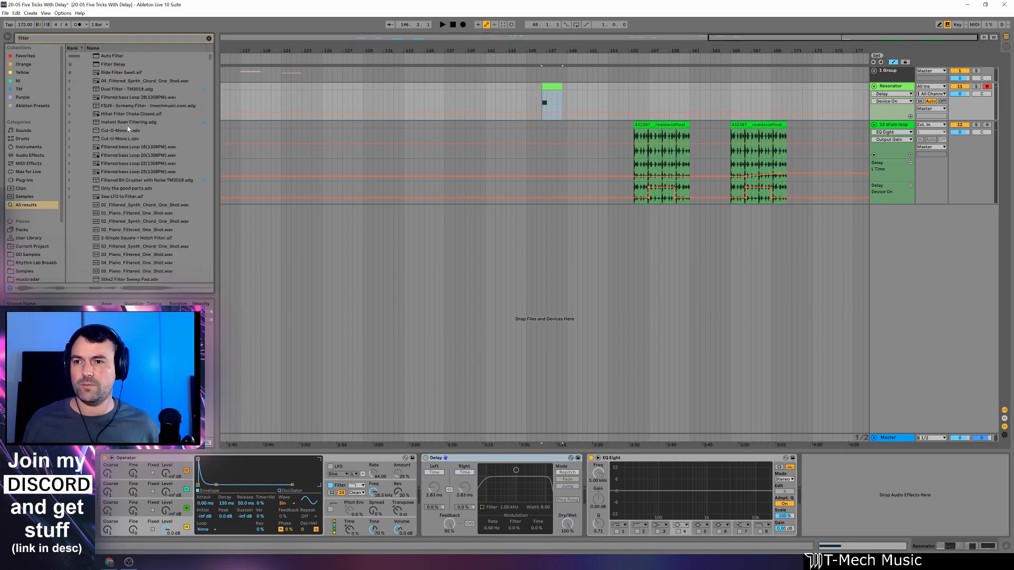
left_click(111, 65)
left_click_drag(583, 520, 583, 520)
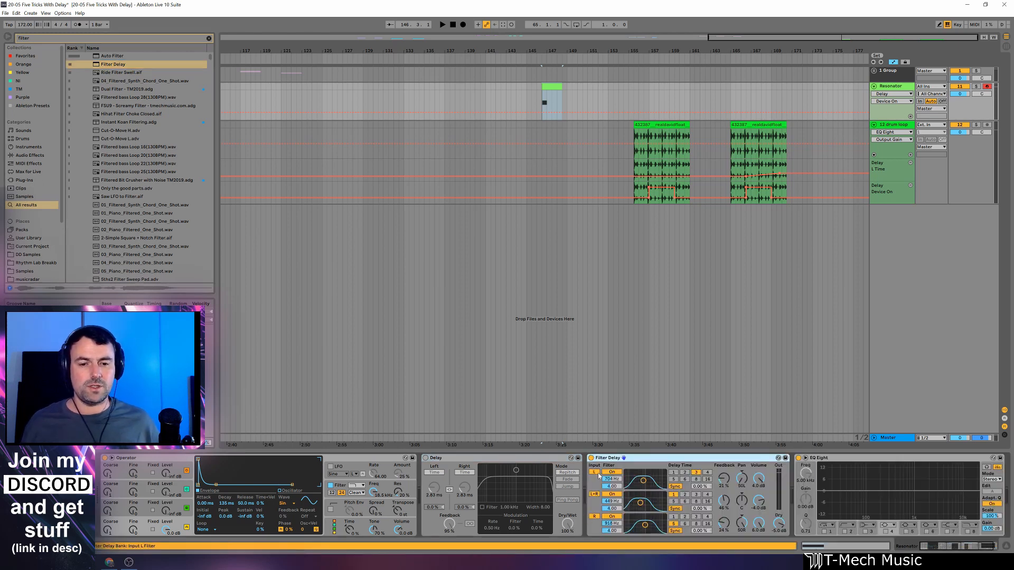
Switch off the Filter Delay's L and R inputs and disable the filter of its L+R line.
left_click(594, 472)
left_click(594, 516)
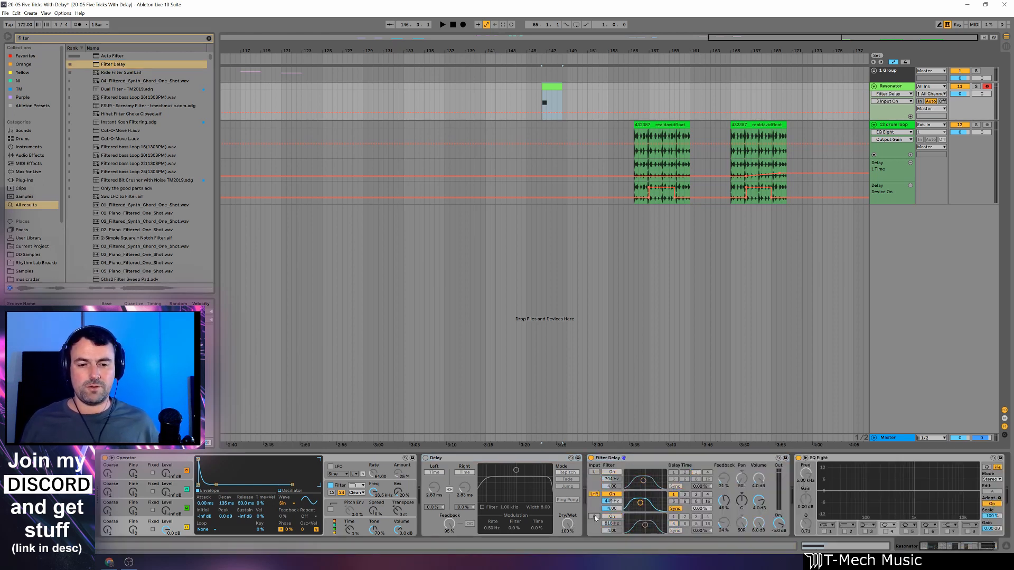
left_click(612, 495)
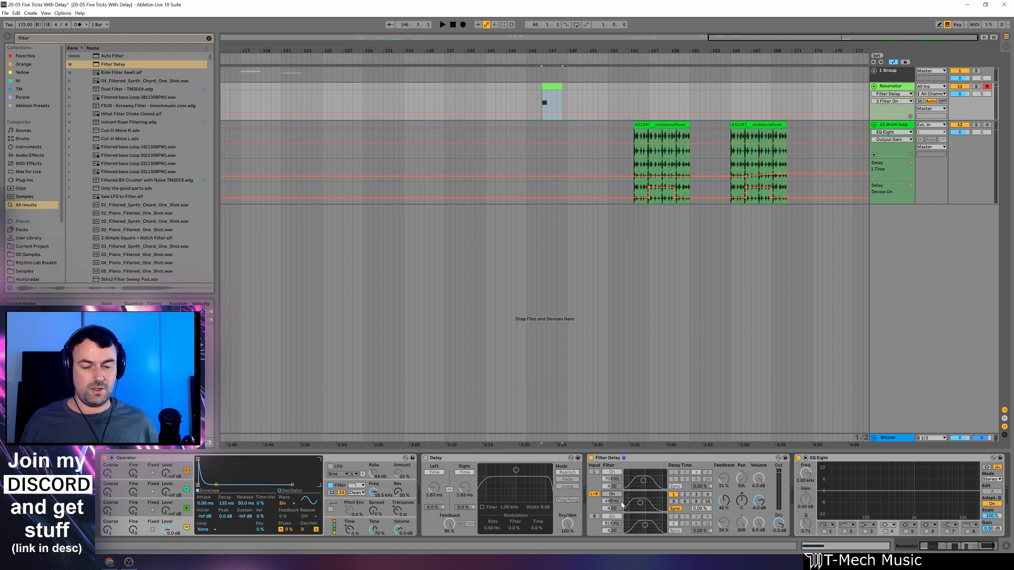
Switch the Filter Delay's L+R line from synced to Time mode and set its delay time to 2.80 ms.
left_click(676, 509)
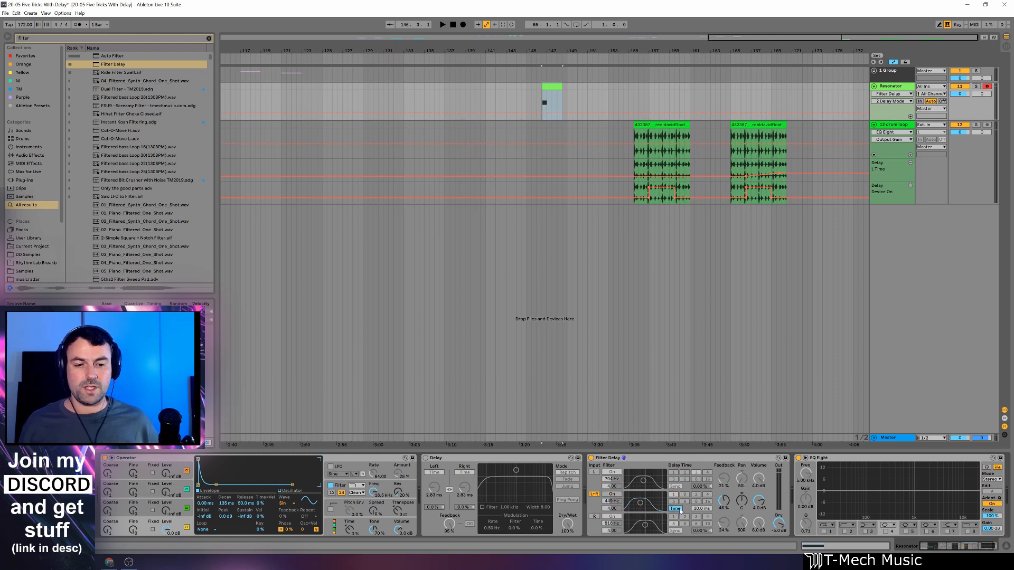
left_click(700, 509)
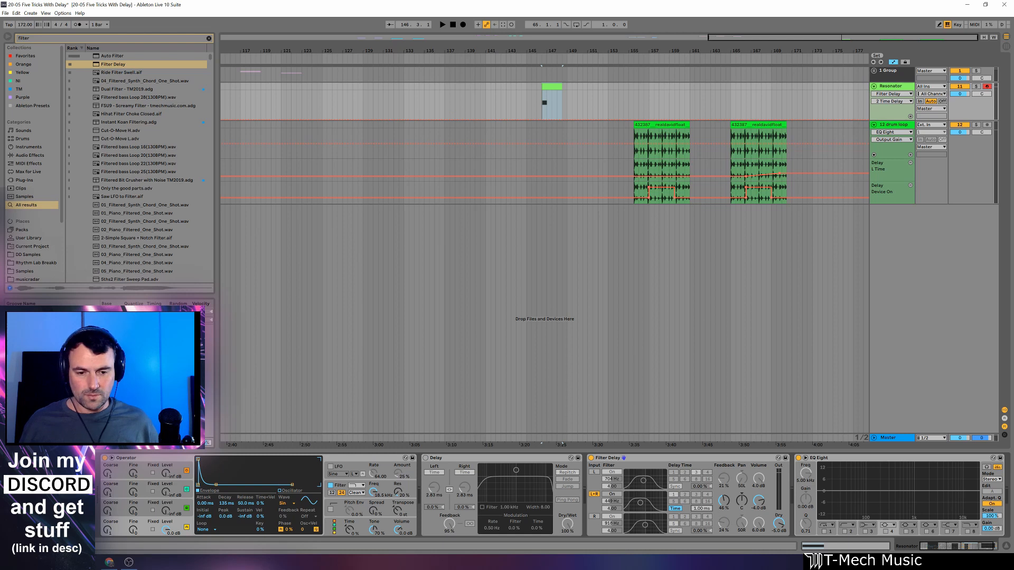
type("2")
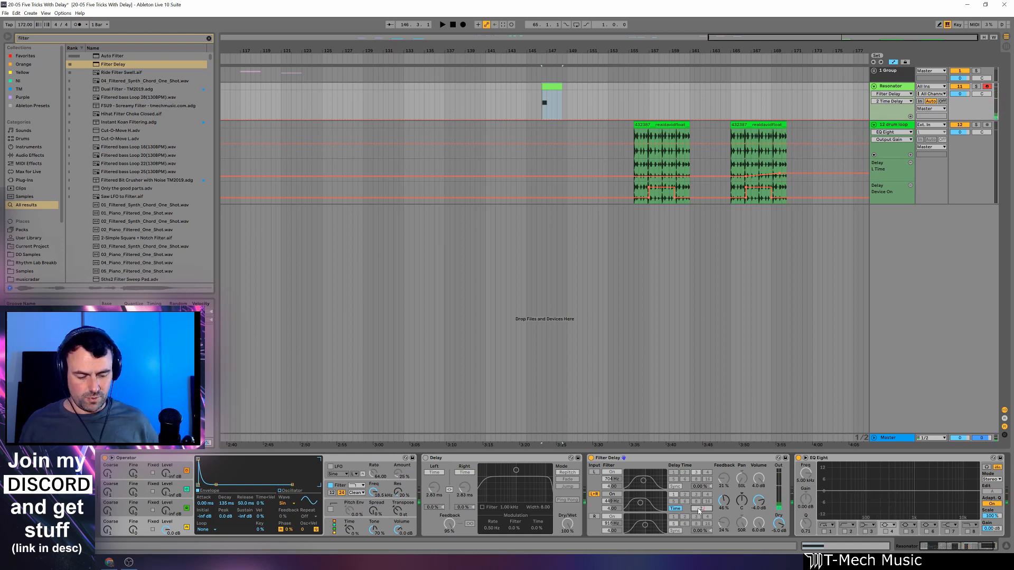
key("Return")
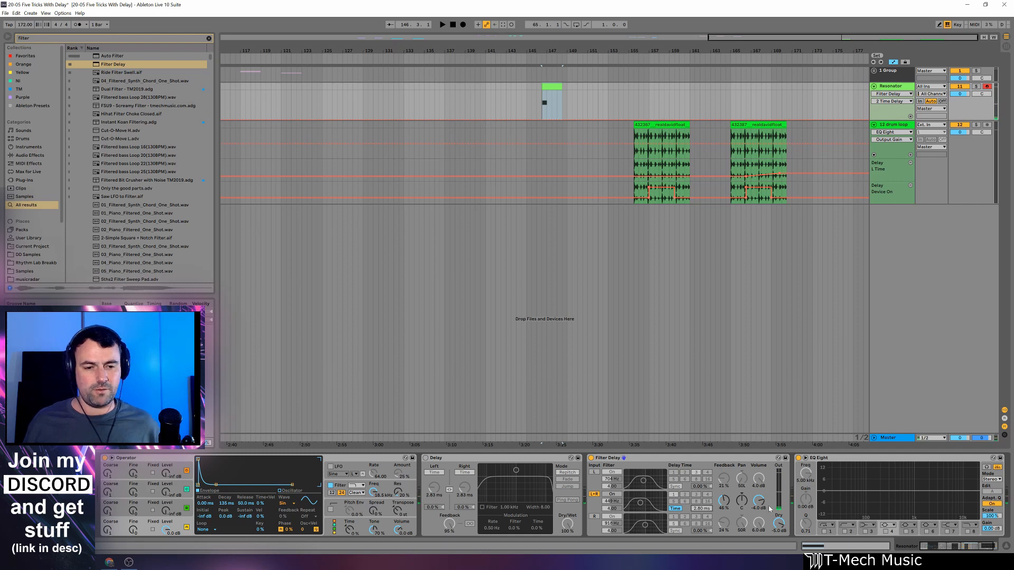
Turn the Filter Delay's Dry level down to its minimum and set the L+R feedback to about 98%.
left_click_drag(767, 530, 768, 554)
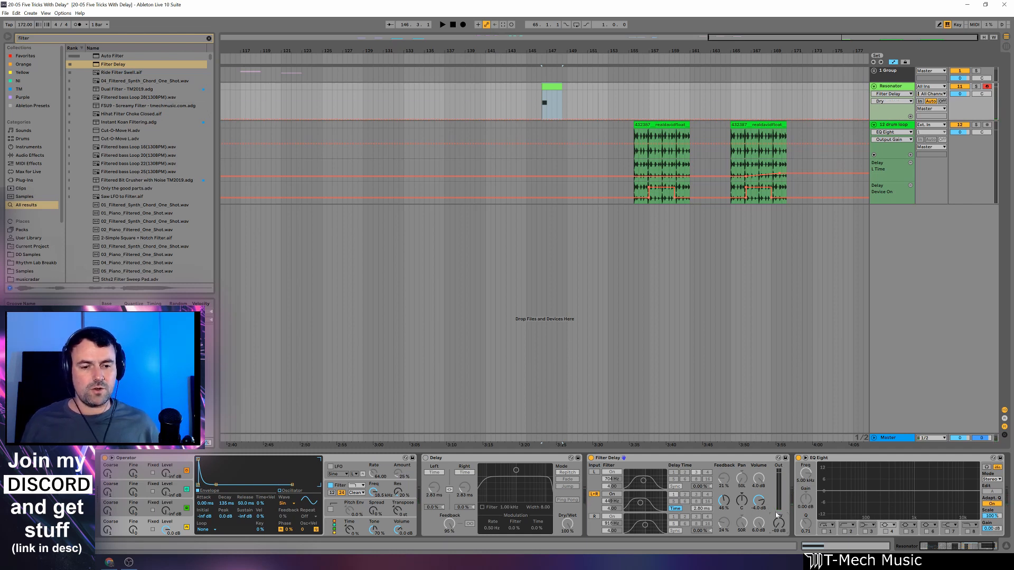
left_click_drag(725, 505, 725, 479)
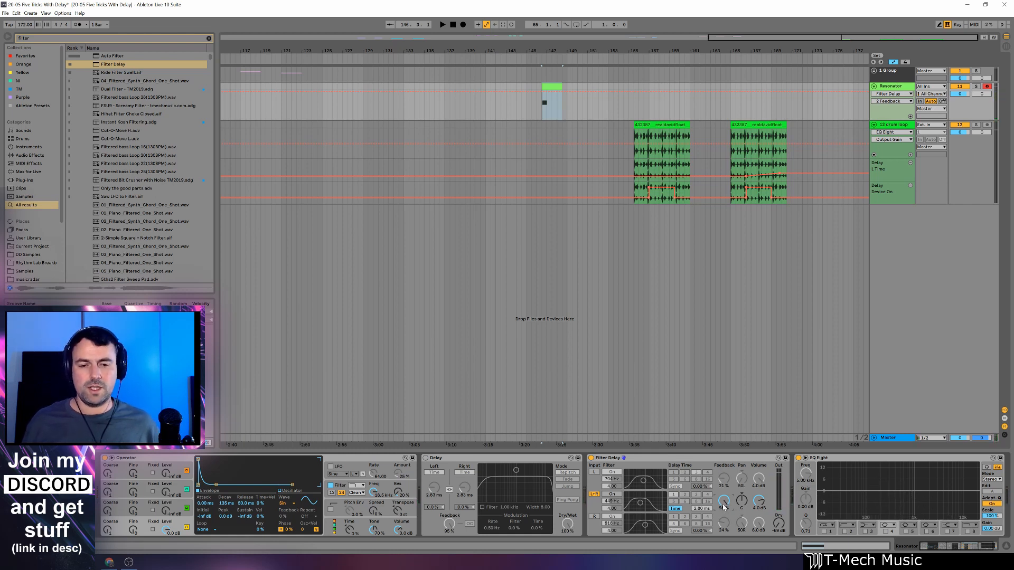
left_click_drag(723, 511, 727, 510)
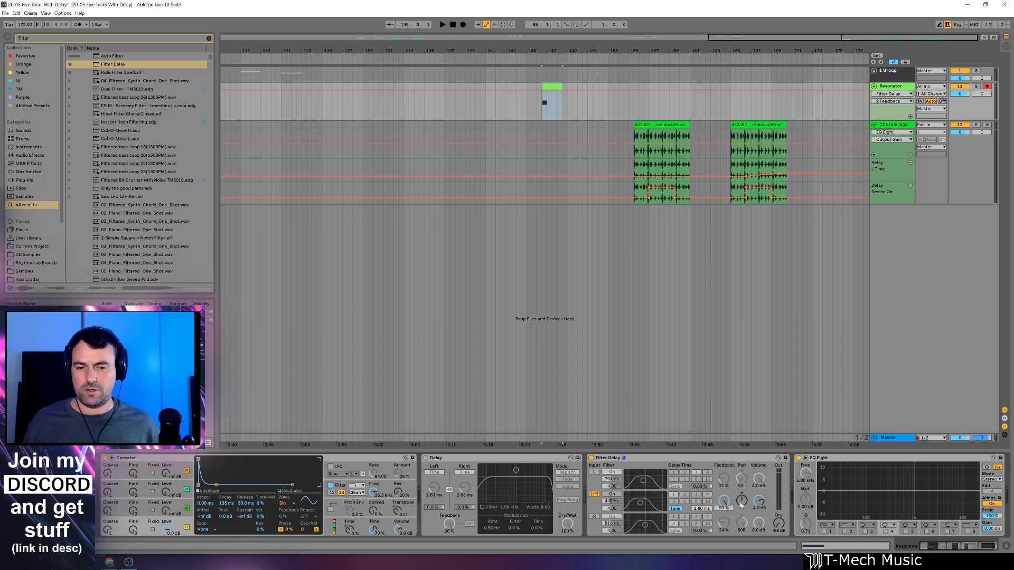
Copy the Filter Delay onto the drum loop track and delete that track's Delay.
left_click(717, 455)
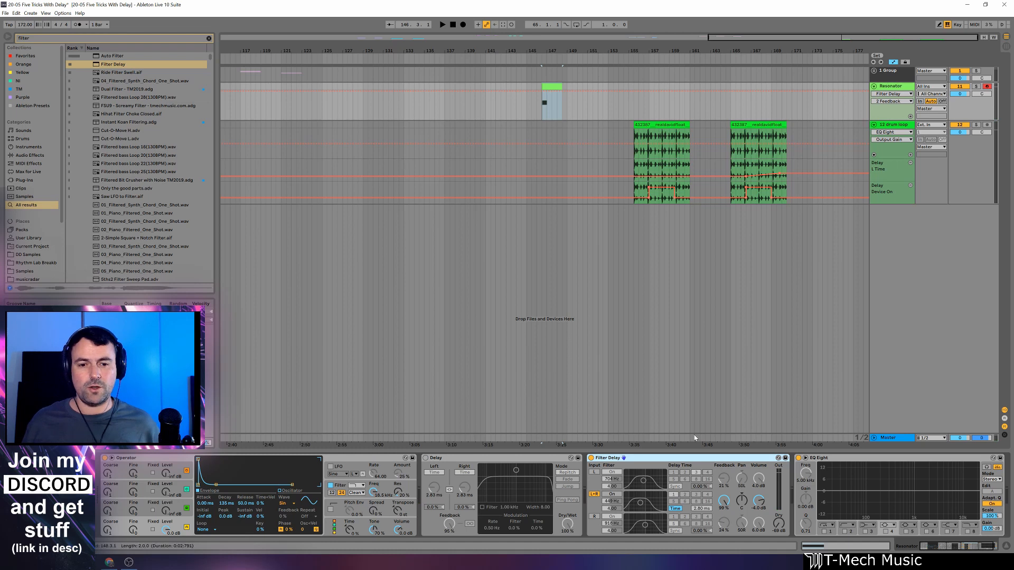
left_click(741, 161)
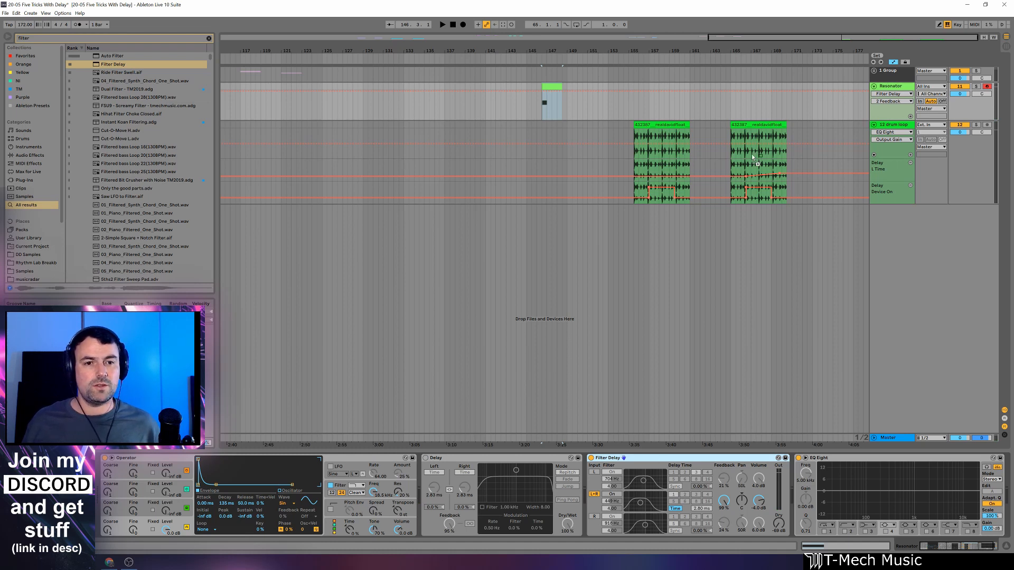
key("Delete")
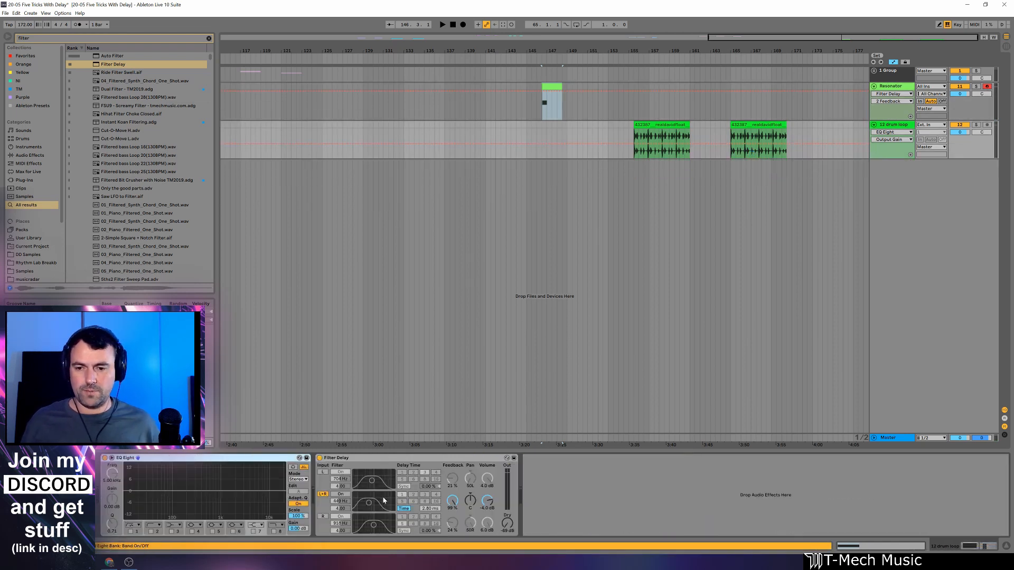
Show the Filter Delay's 2 Time Delay automation on the drum loop track and draw a ramp rising from 2.80 ms across the first clip.
right_click(424, 509)
left_click(441, 513)
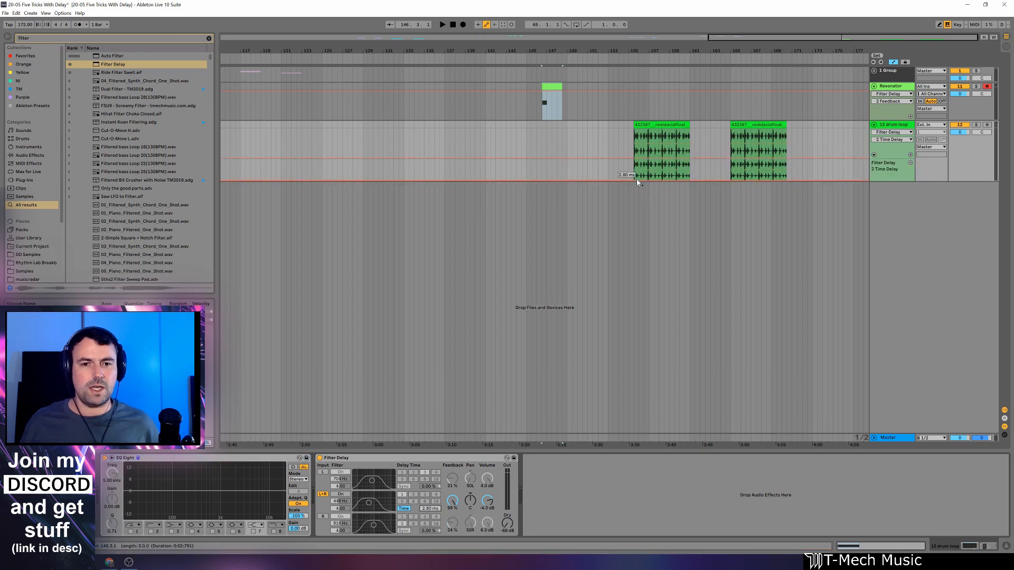
left_click(634, 181)
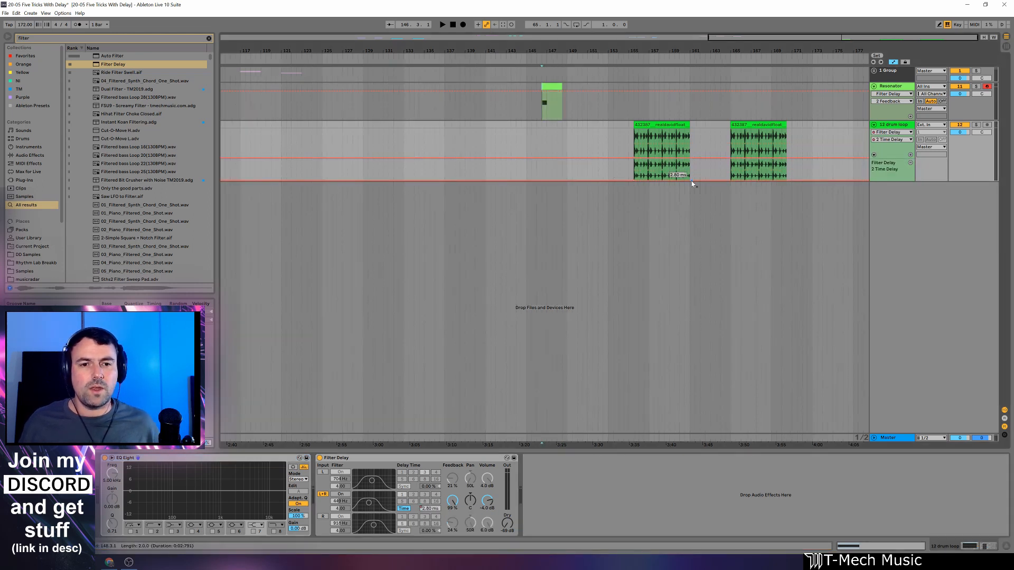
left_click_drag(691, 181, 691, 178)
Play the drum loop from the first clip's start to hear the Filter Delay's time automation.
left_click(632, 174)
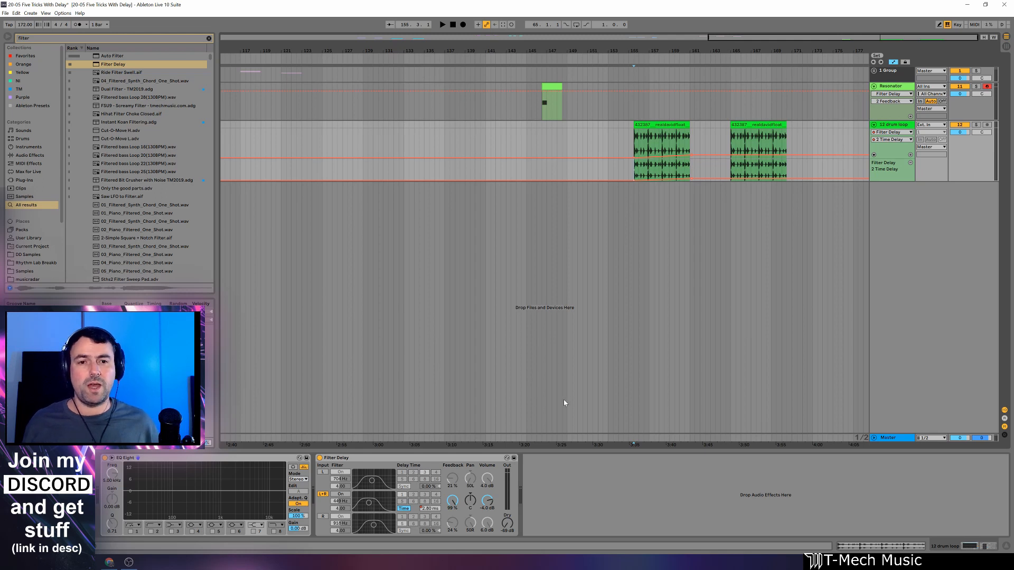
key("space")
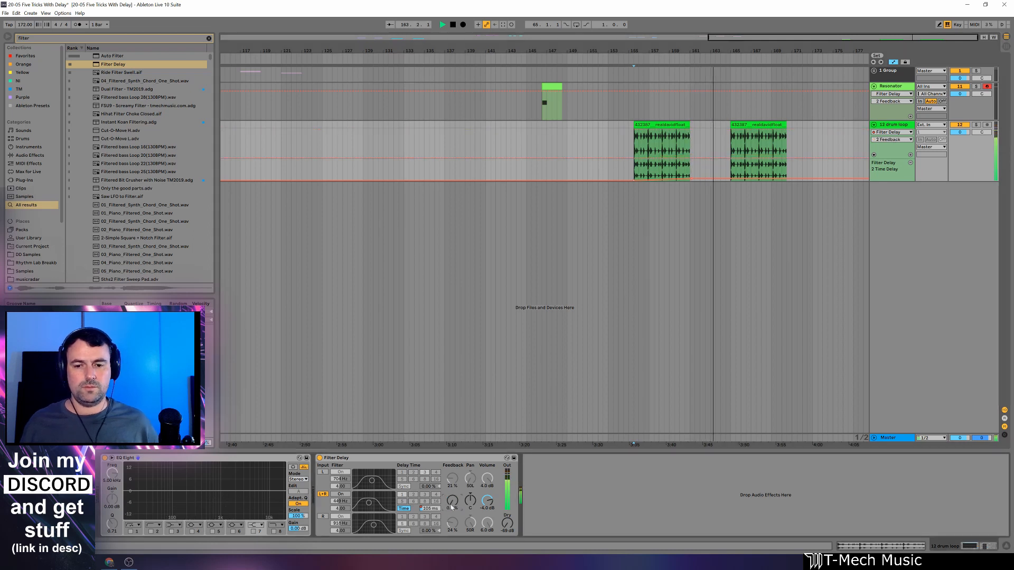
key("space")
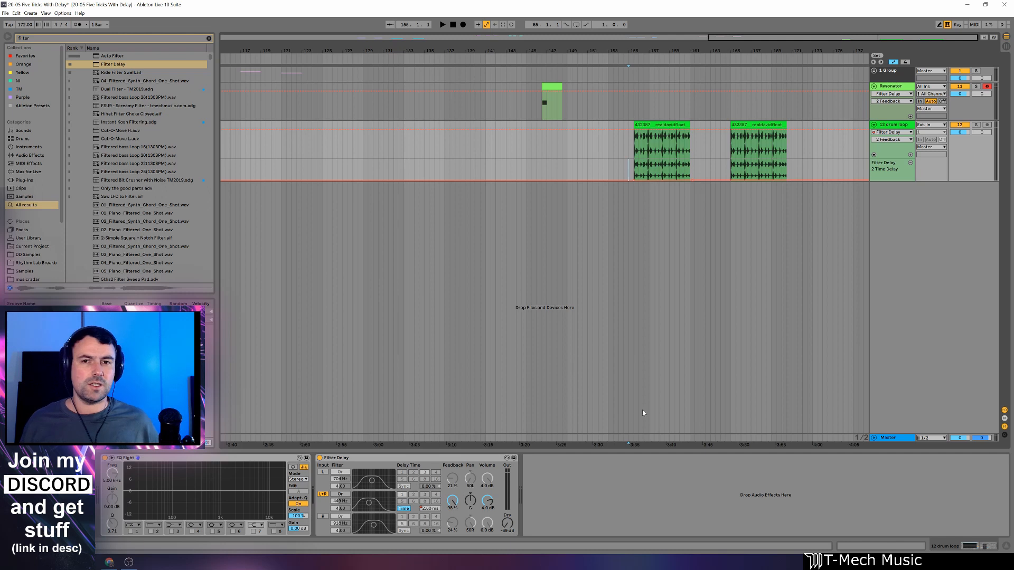
Replay the first drum loop clip through the Filter Delay and reduce the L+R feedback to 77%.
key("space")
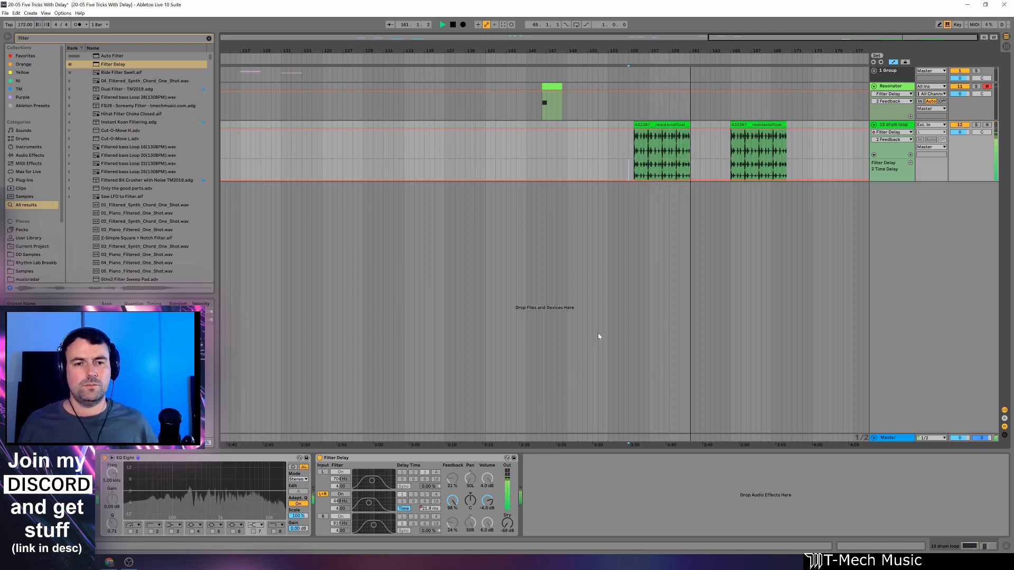
key("space")
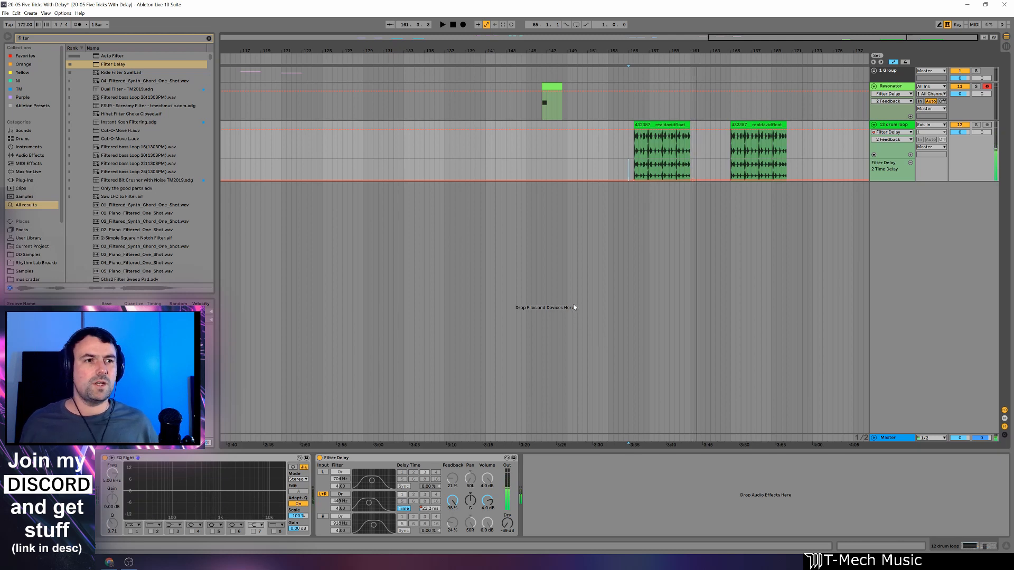
left_click_drag(452, 500, 453, 512)
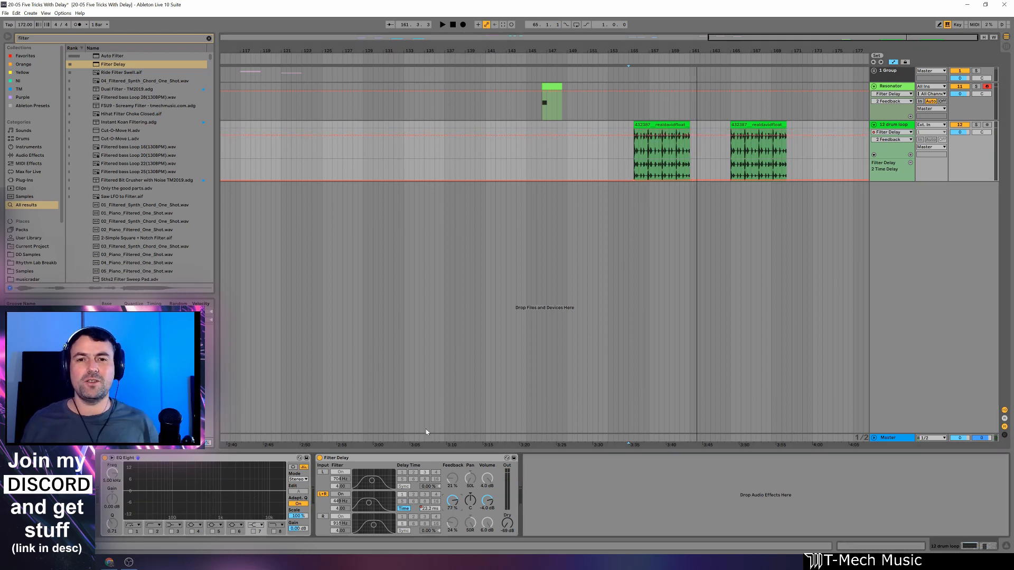